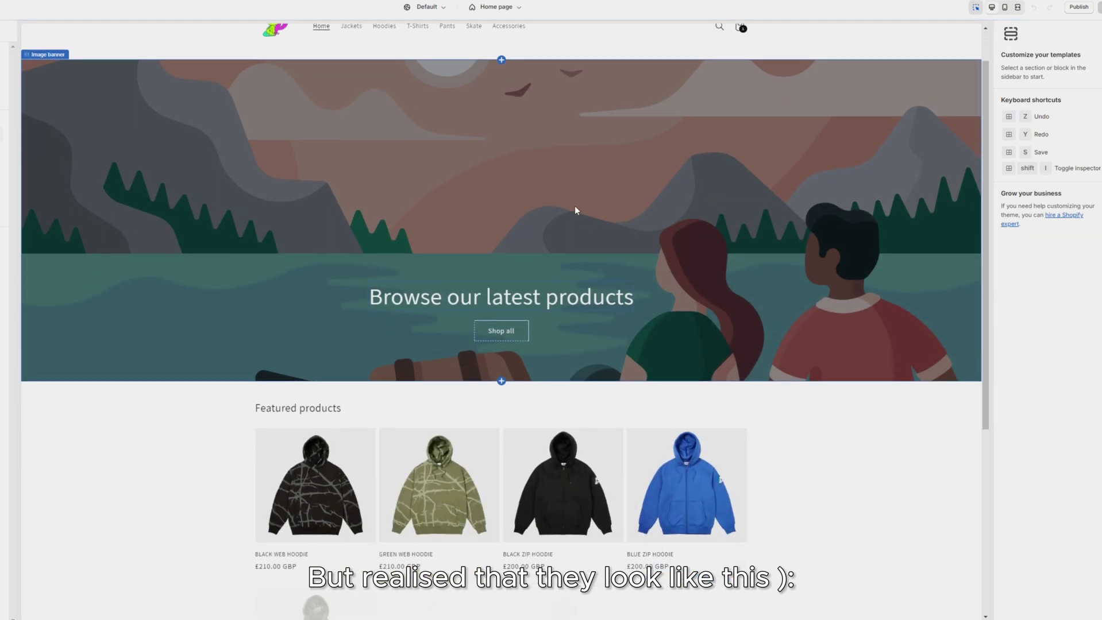
- Load shopify.com from the Google search box and look over its free-trial pricing note
scroll(472, 338, up, 7)
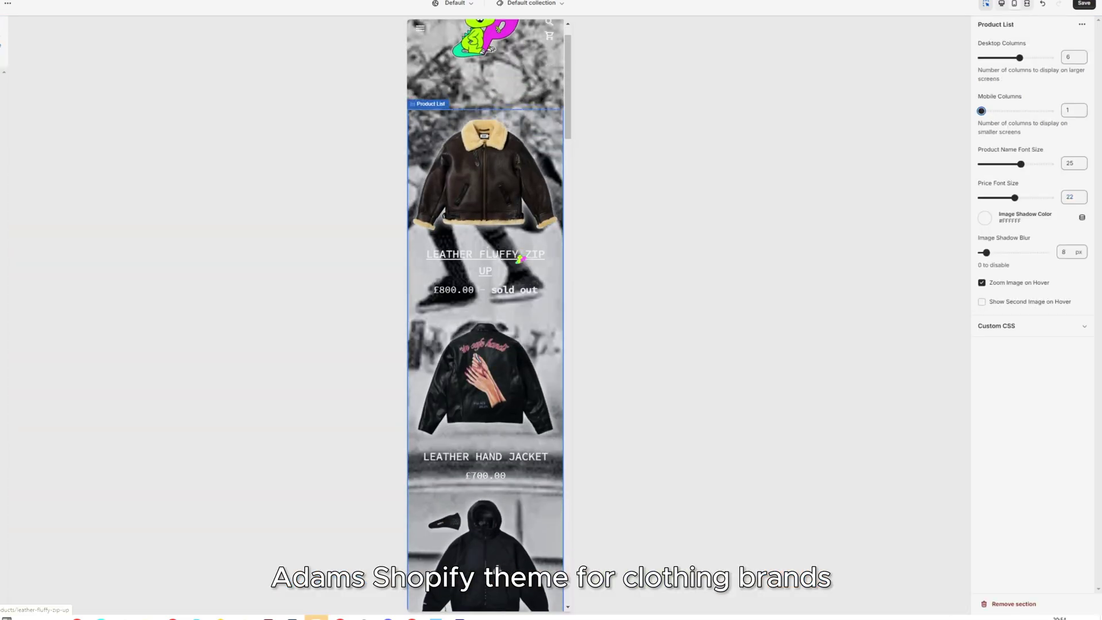
scroll(520, 258, down, 3)
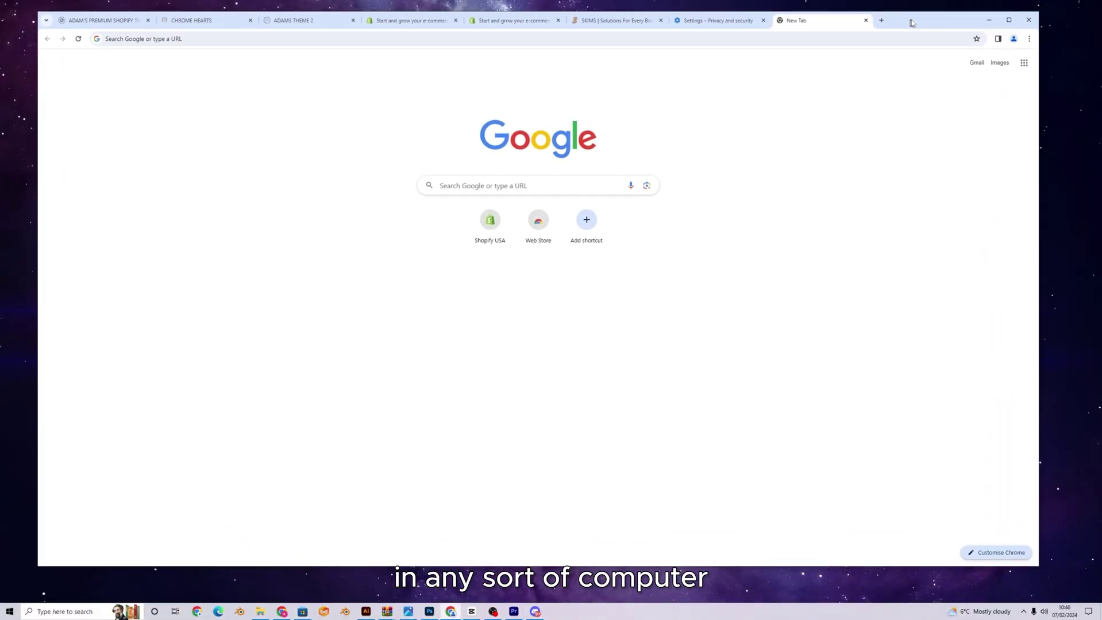
click(566, 191)
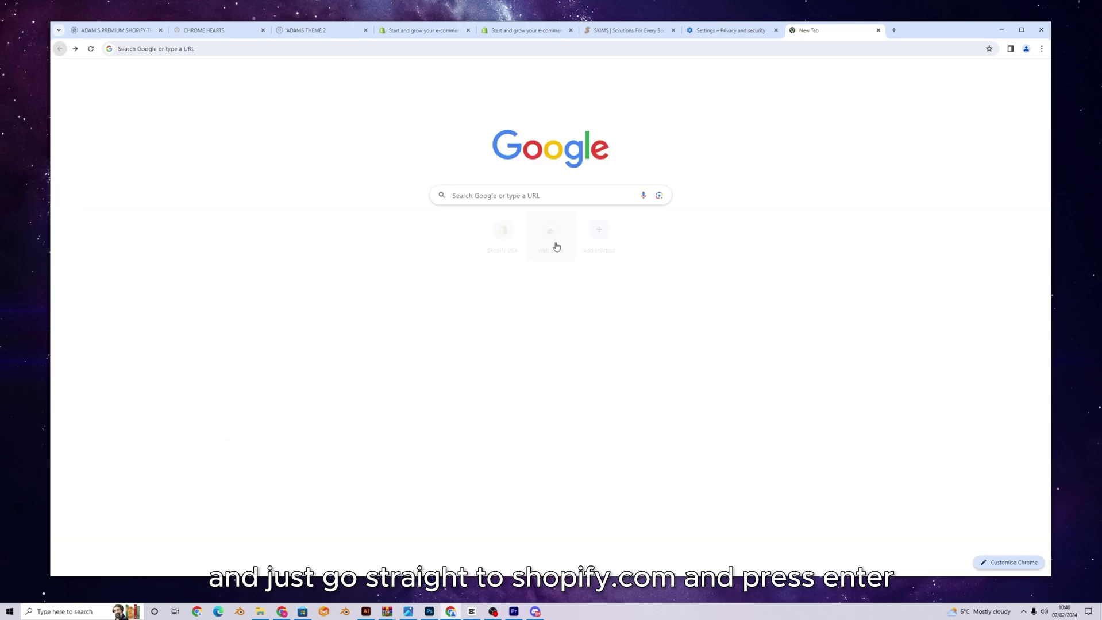
click(524, 190)
text(shopify.com)
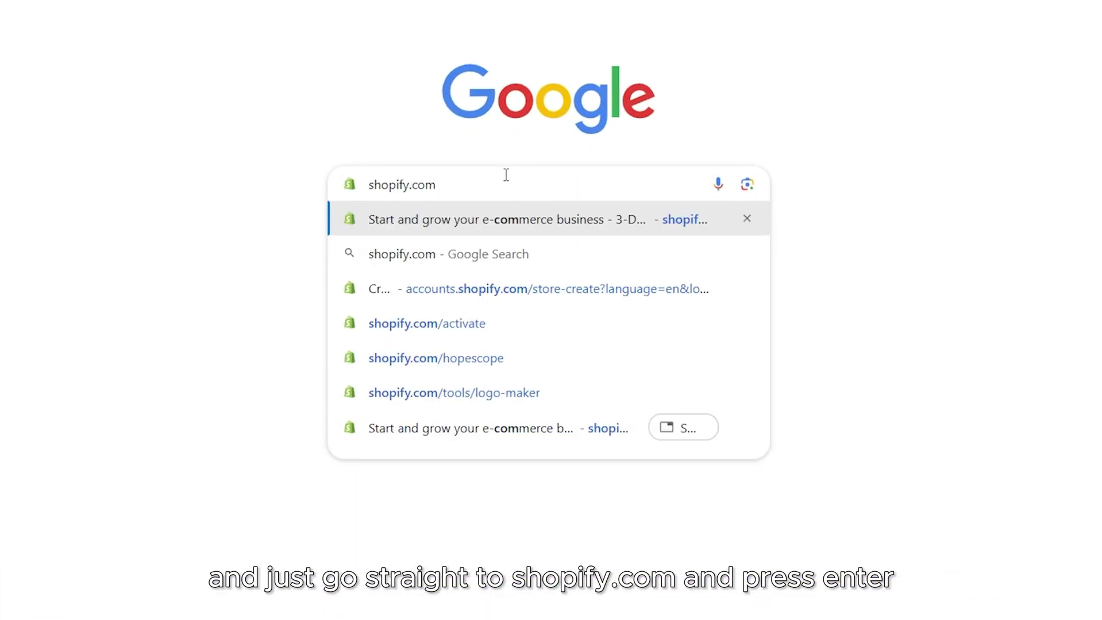
key(Return)
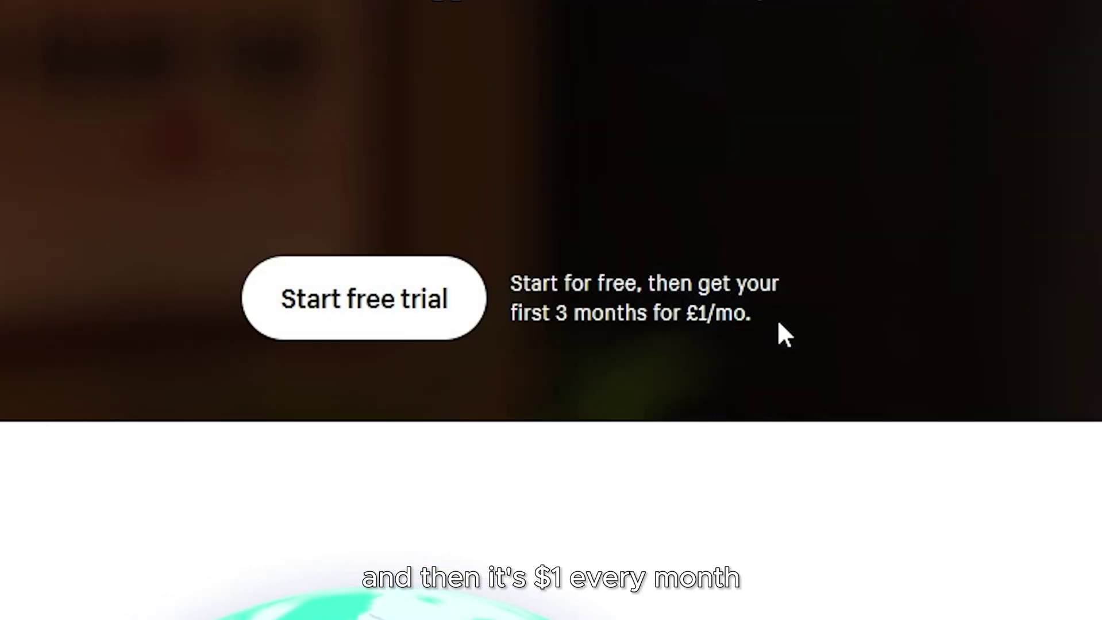
drag(778, 323, 711, 315)
click(812, 339)
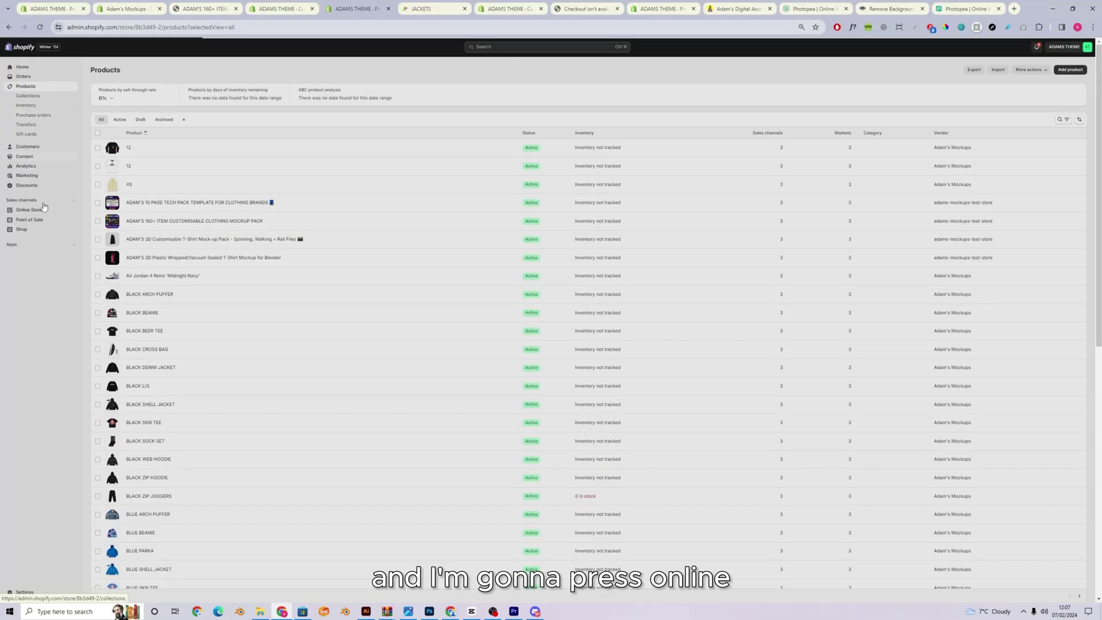
- Go to Online Store > Themes and choose to upload a theme zip file
click(26, 96)
click(29, 209)
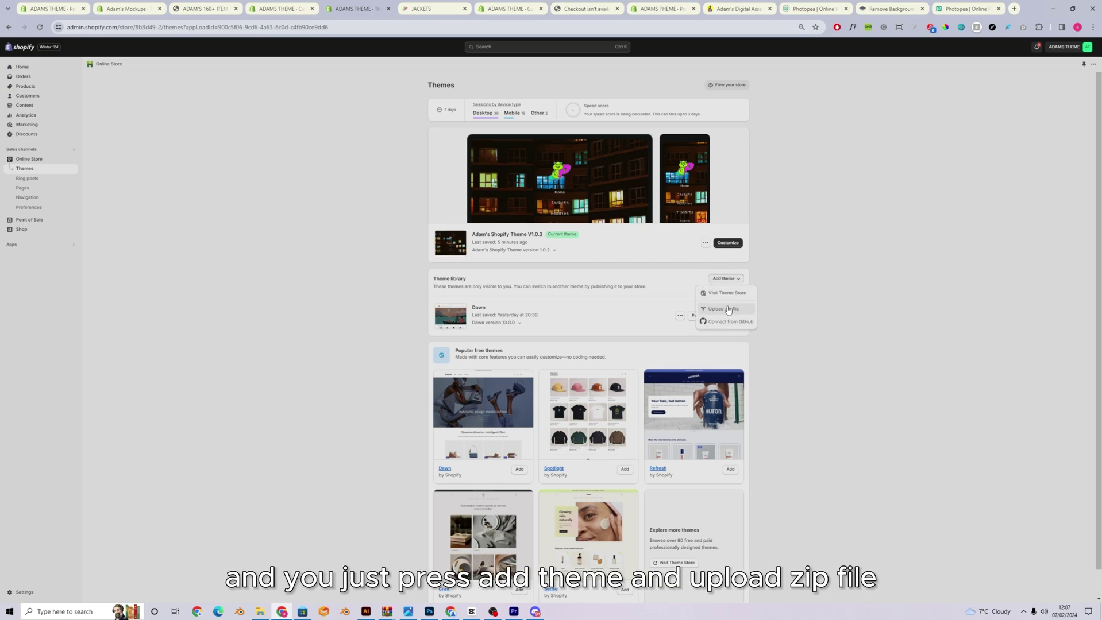
click(725, 309)
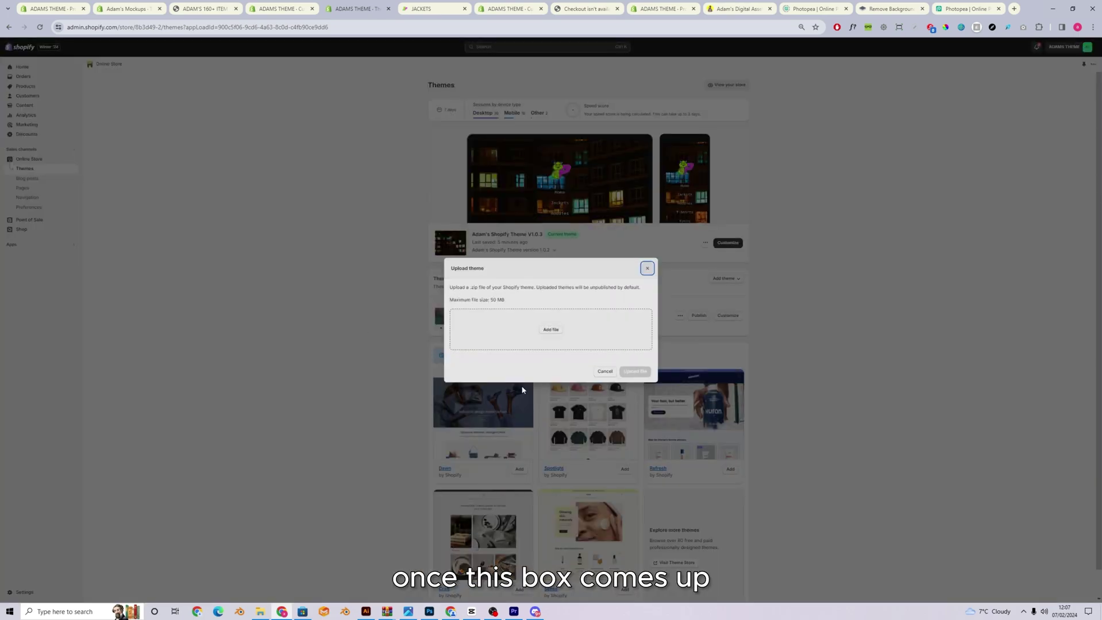
- Drag Adams_Shopify_Theme-1.0.2.zip in from File Explorer and upload it
click(263, 604)
drag(486, 115, 699, 134)
click(813, 144)
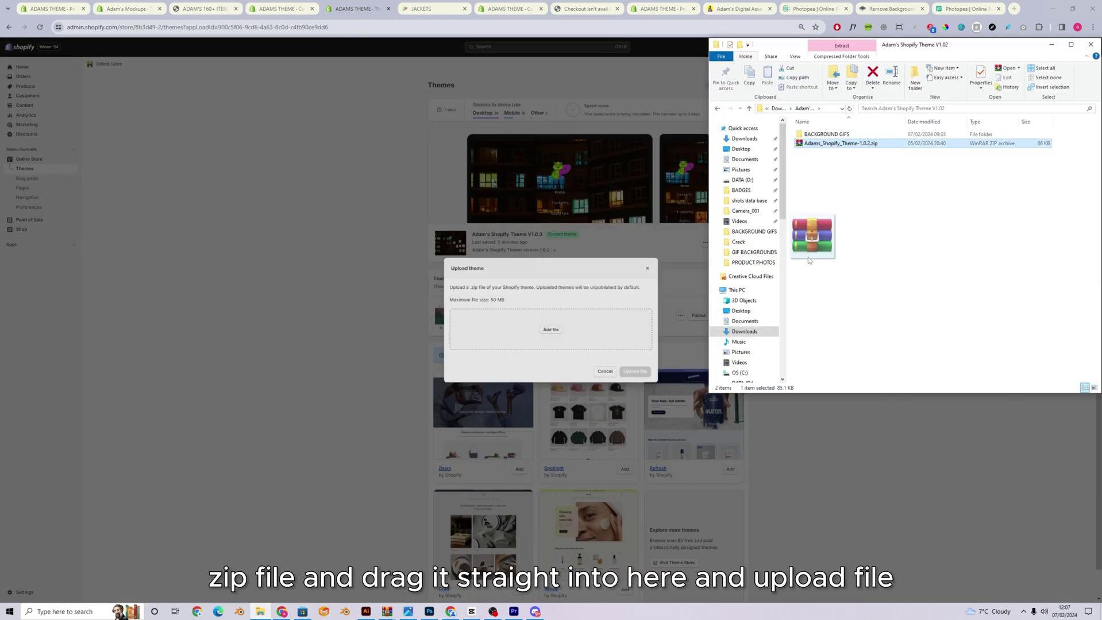
drag(545, 331, 545, 332)
click(631, 371)
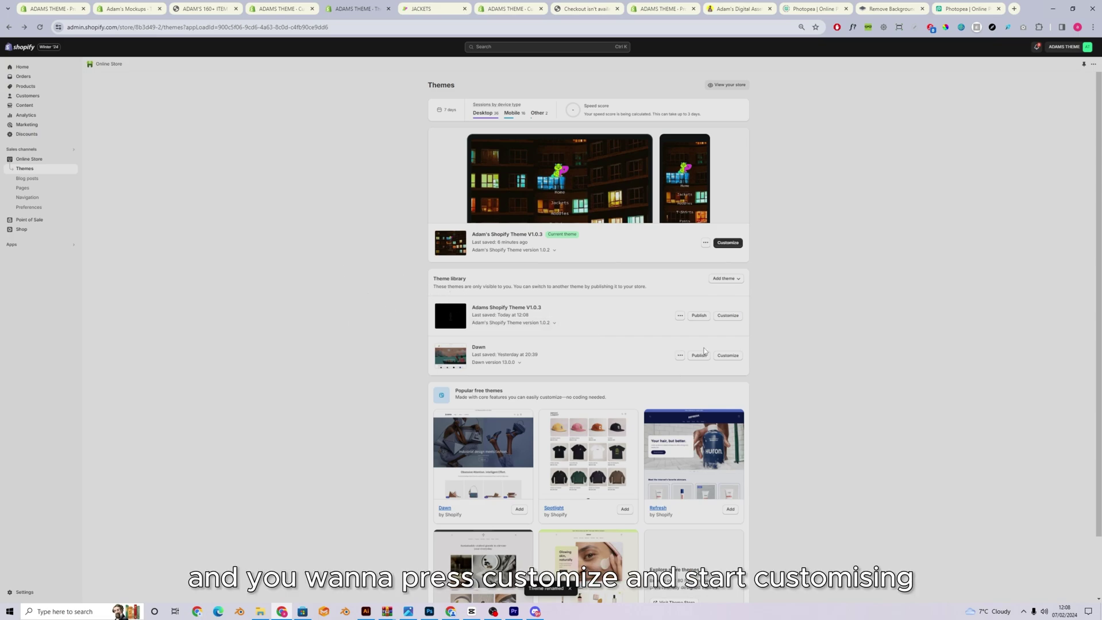
- Customize the new theme, switch the Link List menu to MAIN MENU, then start a new menu
click(740, 316)
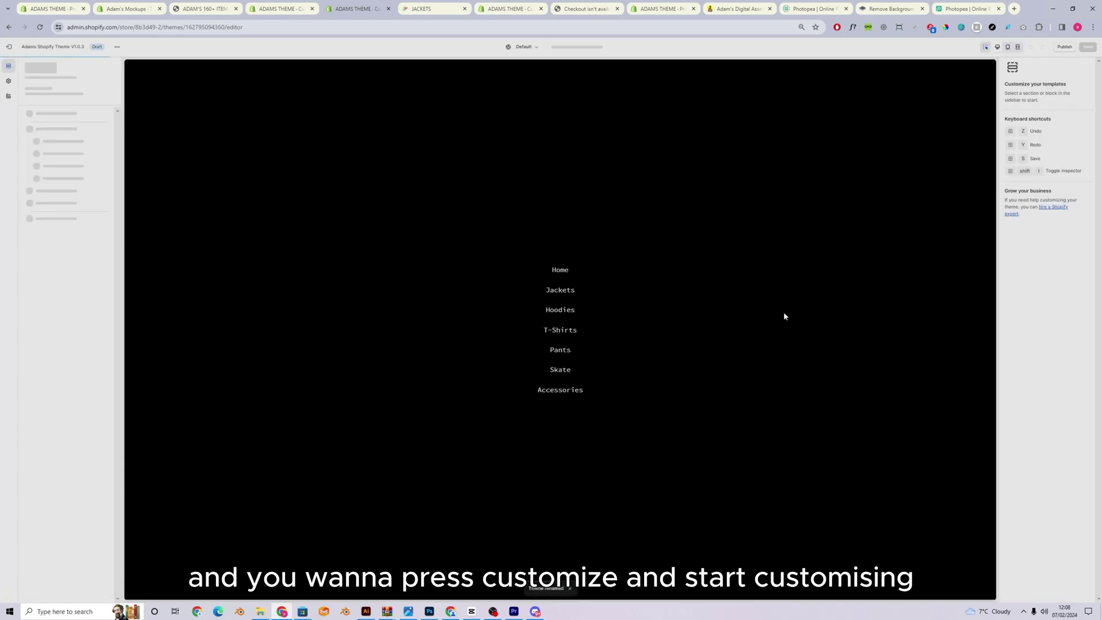
click(762, 397)
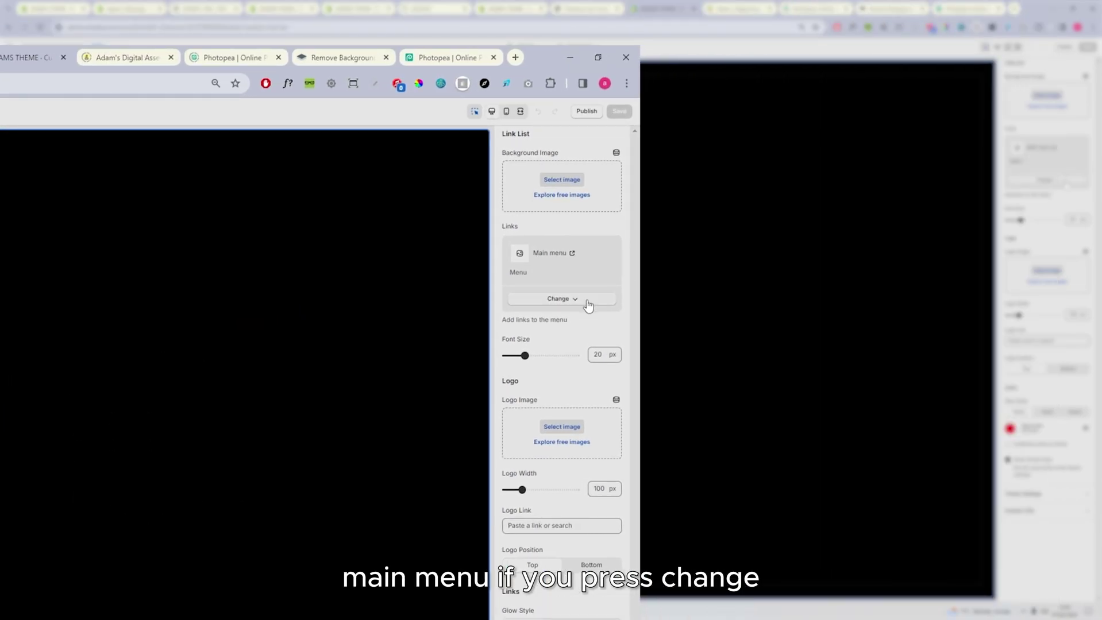
click(552, 320)
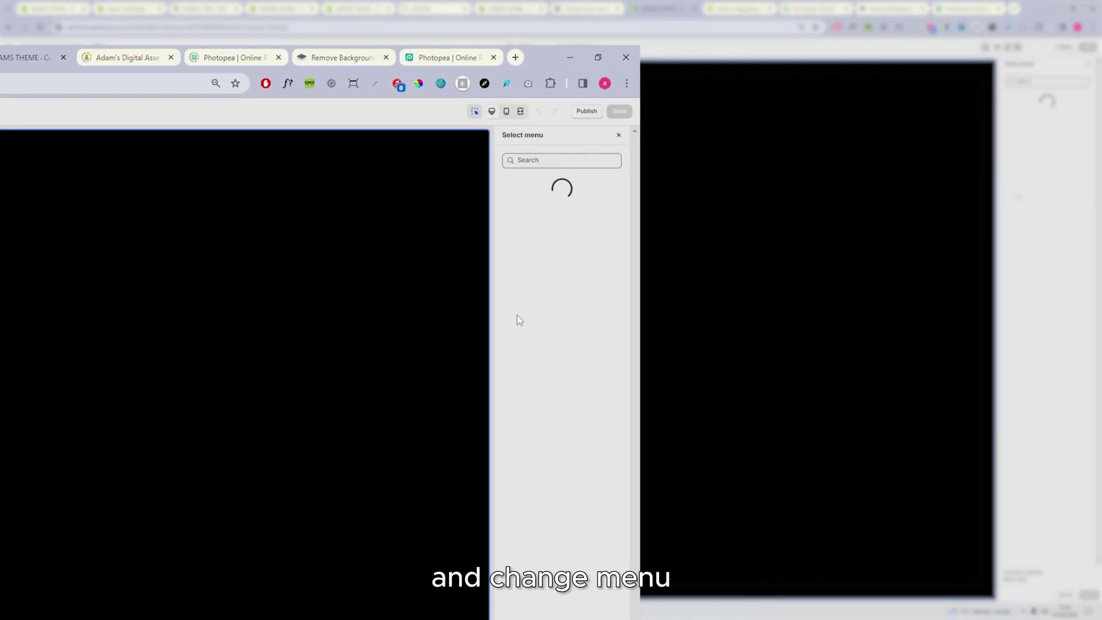
click(542, 277)
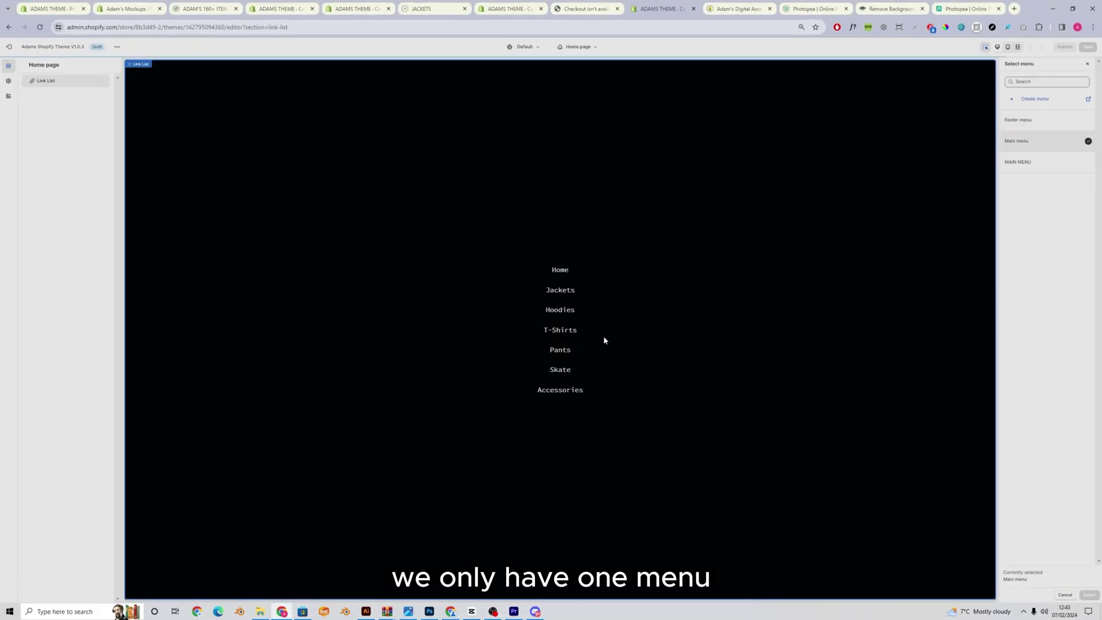
click(1034, 99)
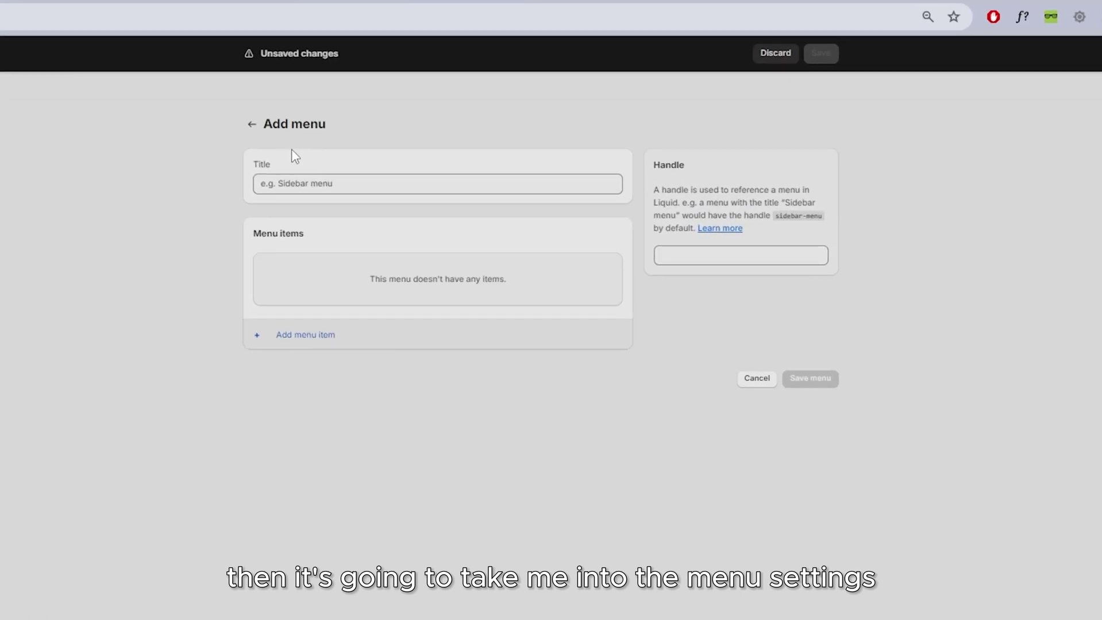
- Return to the navigation menus list and check the example site's enter link
click(259, 129)
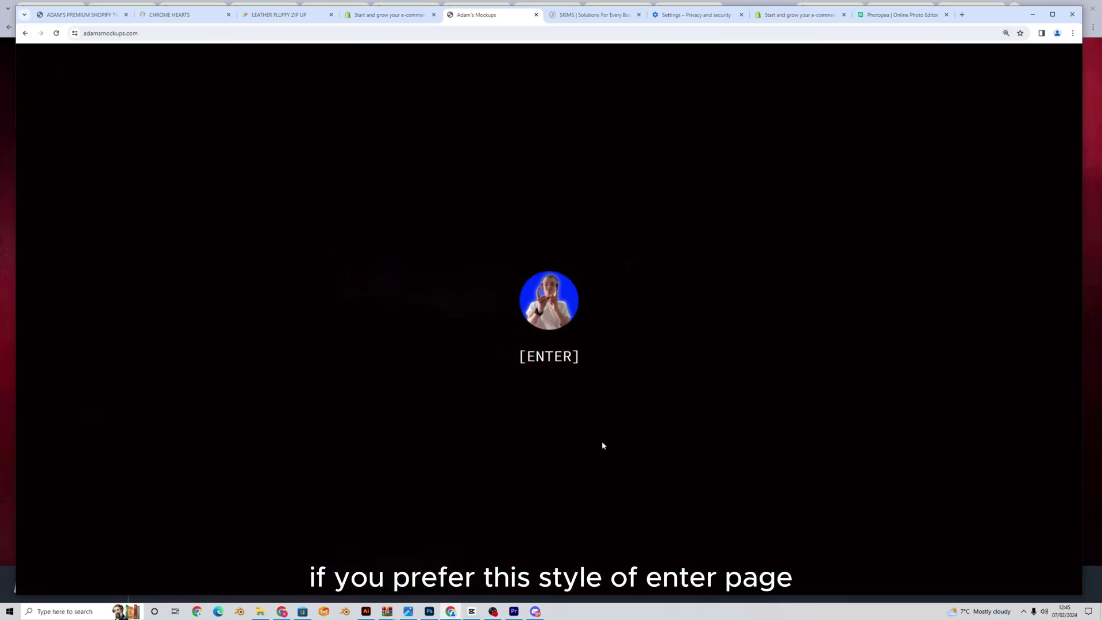
click(566, 359)
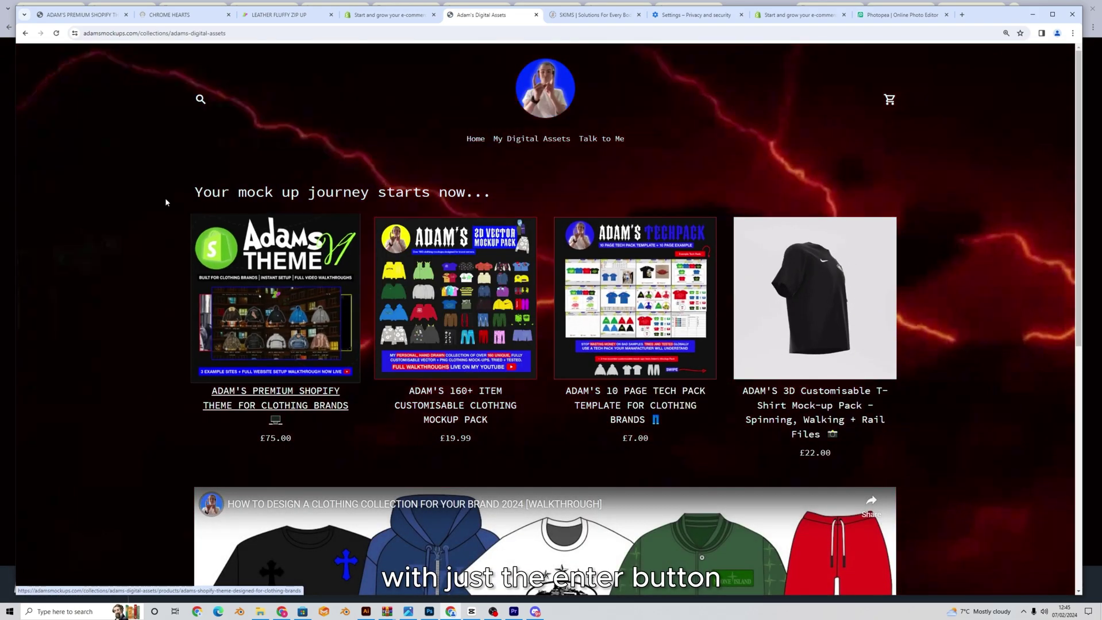
scroll(165, 196, down, 3)
scroll(167, 187, up, 1)
scroll(167, 191, up, 2)
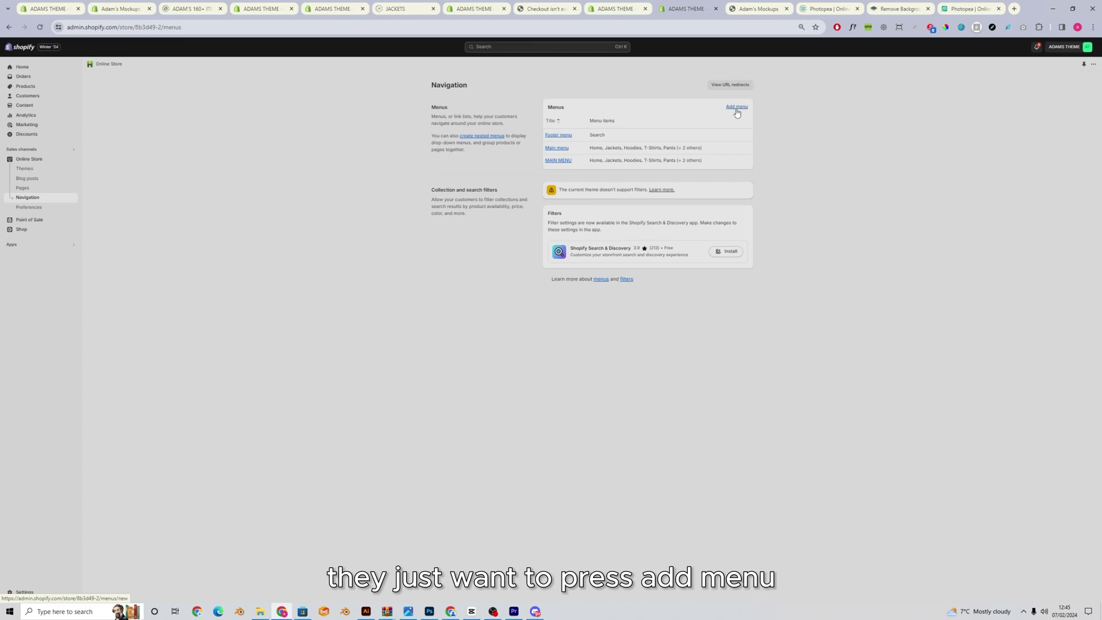
- Create and save a menu titled [ENTER] with an [ENTER] item linked to the JACKETS collection
click(736, 107)
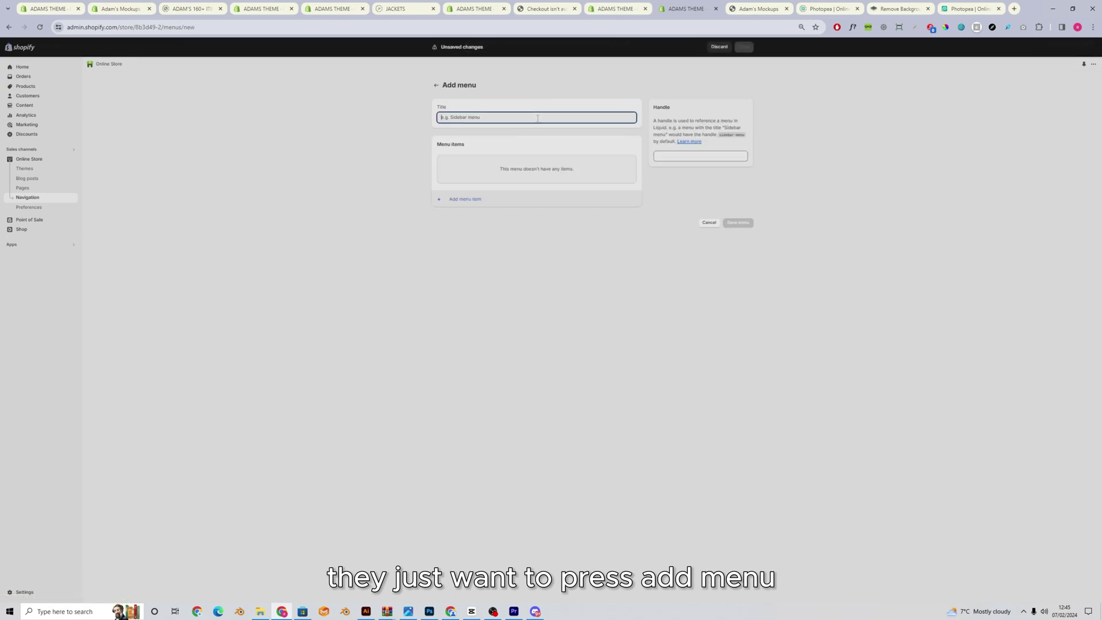
text([ENTER])
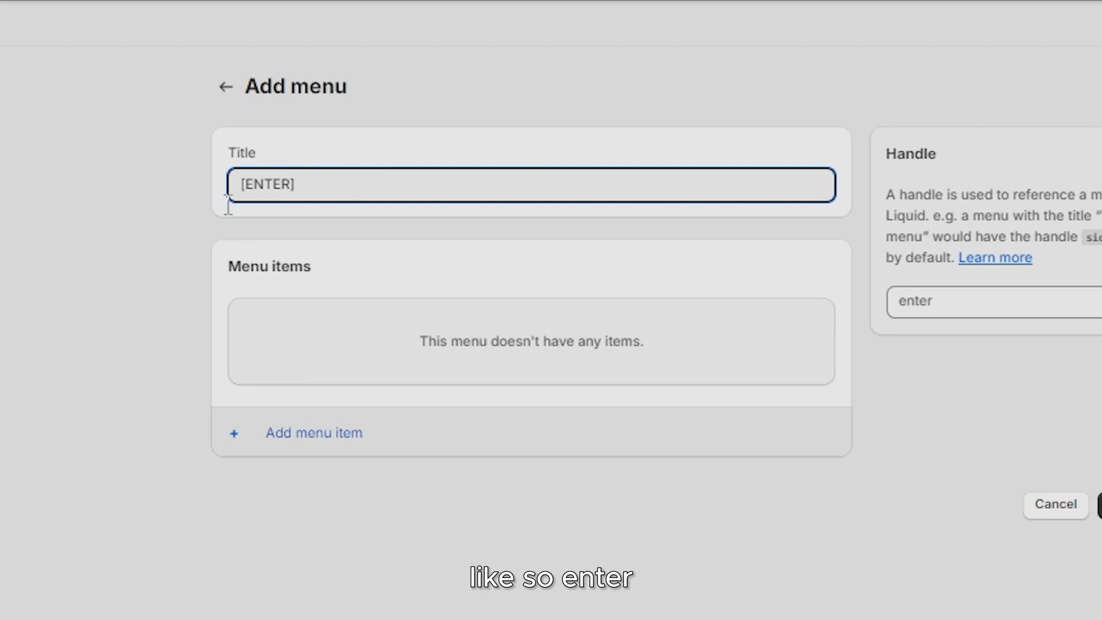
click(316, 442)
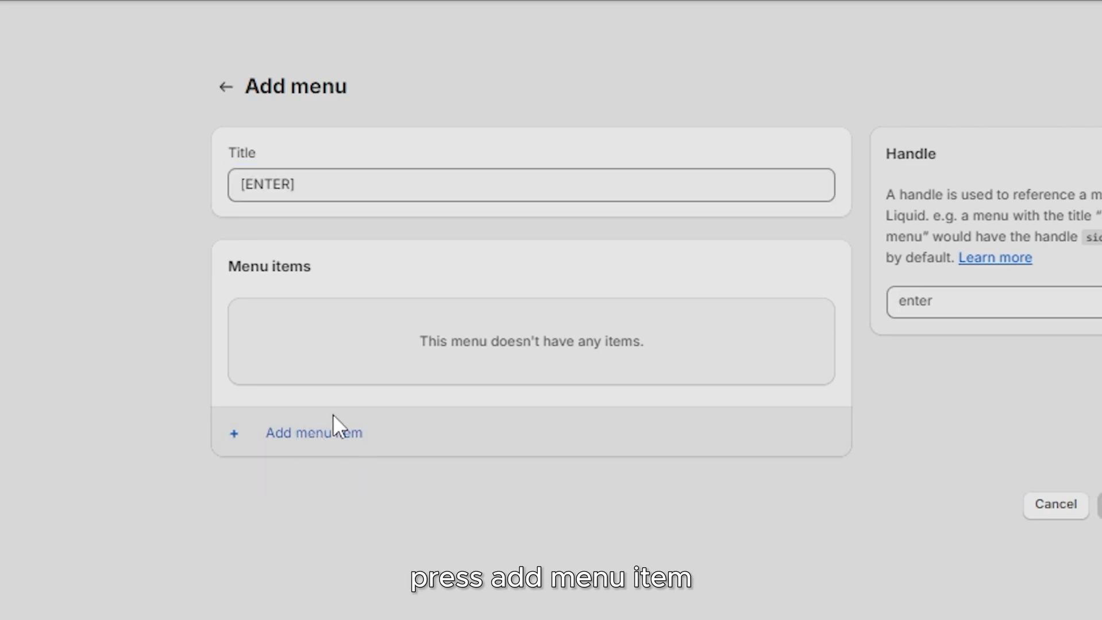
click(274, 402)
text([ENTER])
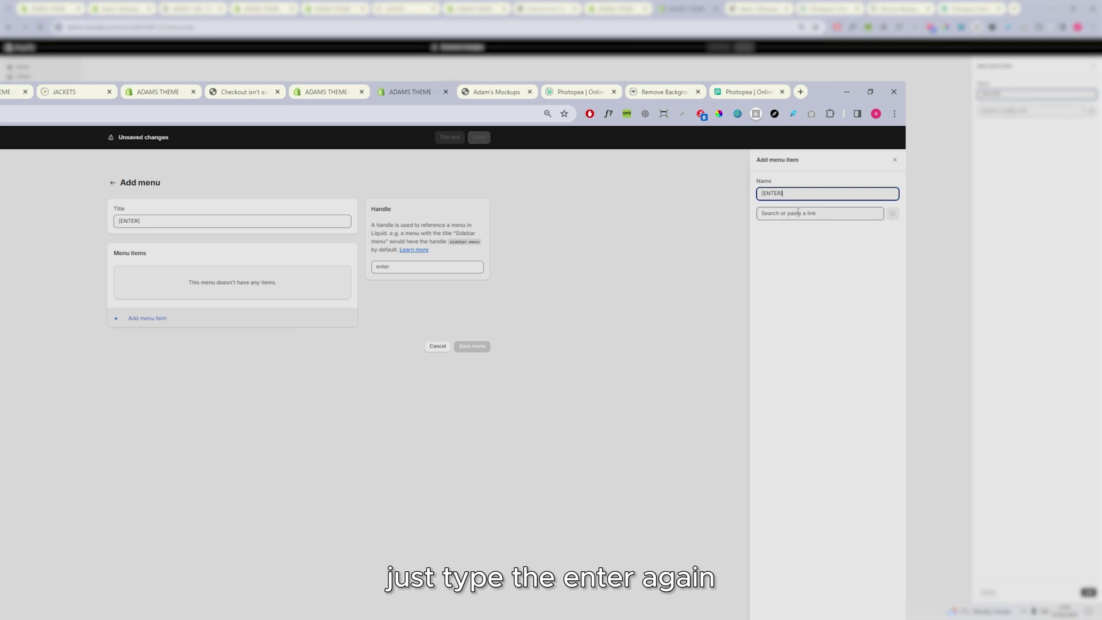
click(797, 214)
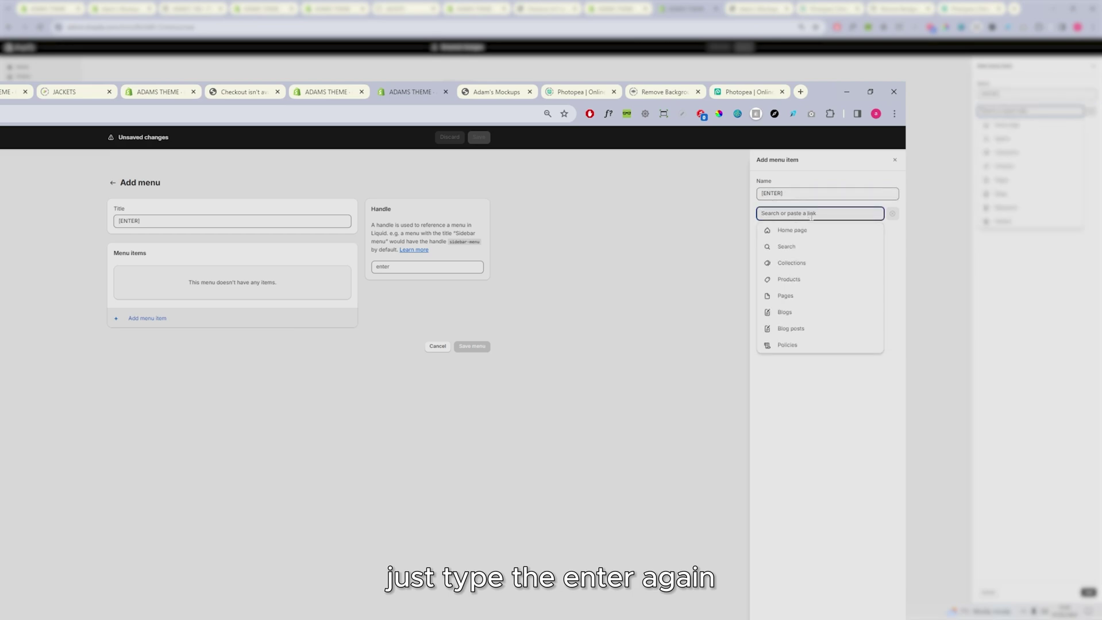
click(799, 263)
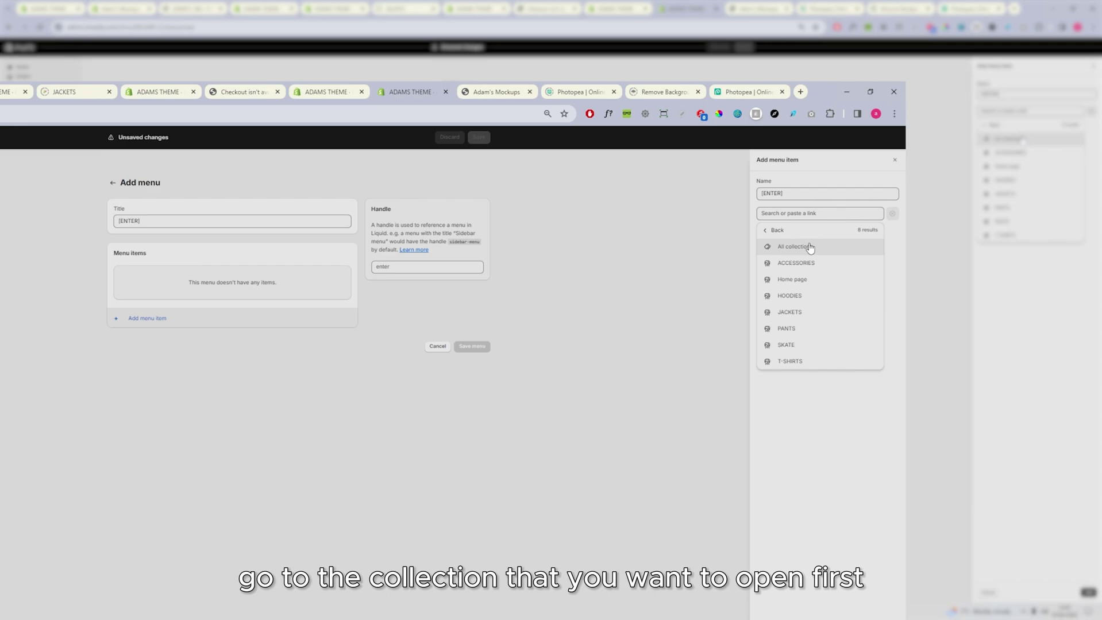
click(807, 313)
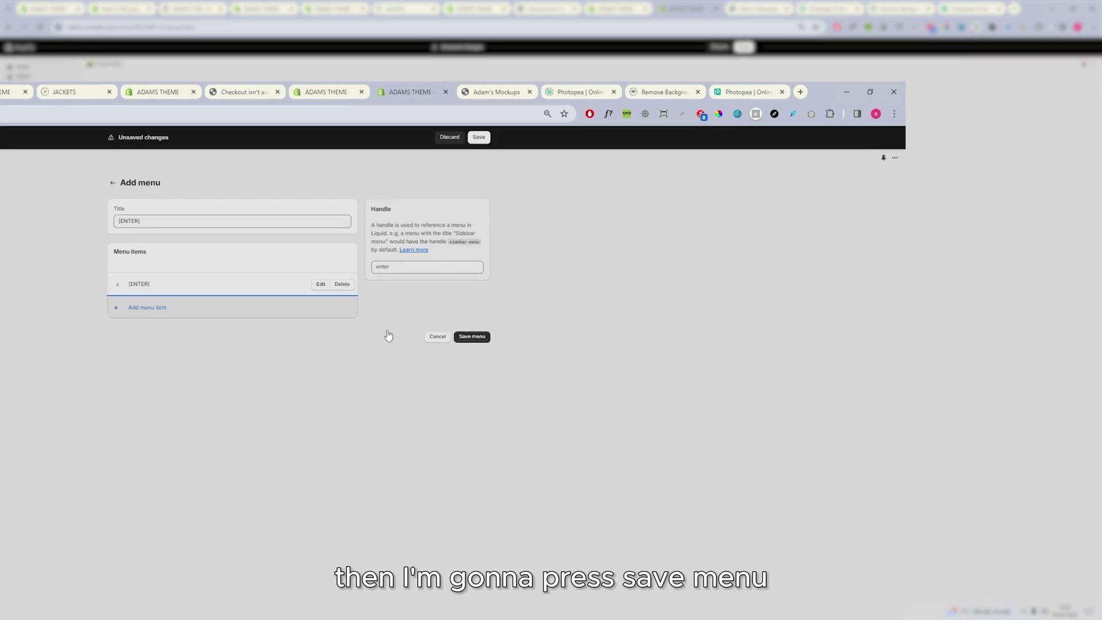
click(467, 334)
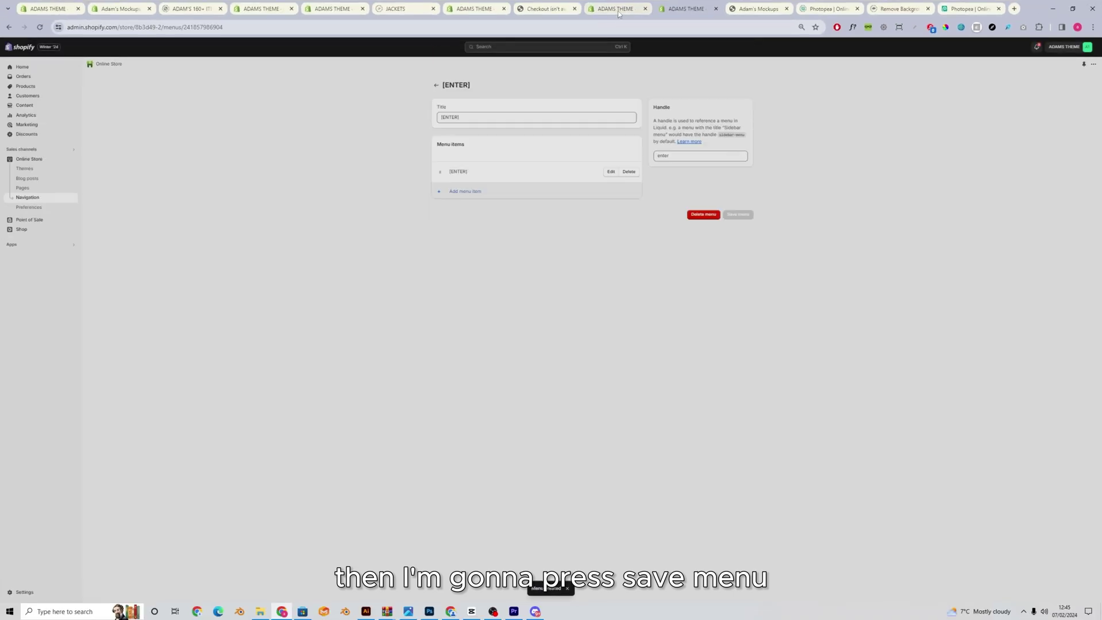
- Point the link list at the new [ENTER] menu and enlarge the link text to 32 px
click(618, 12)
click(1029, 149)
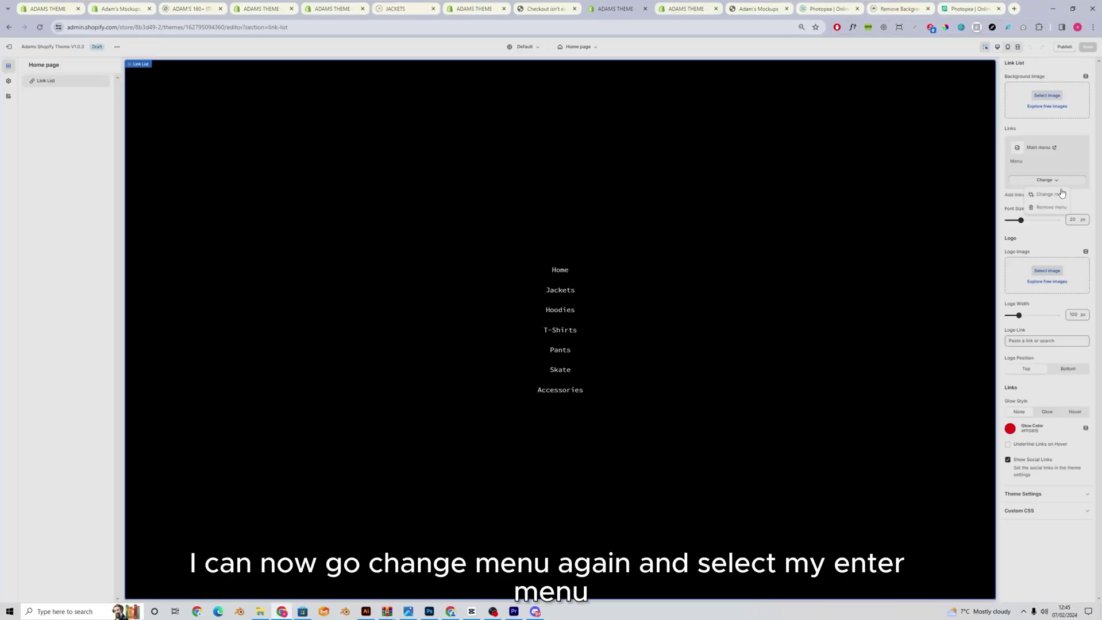
click(1051, 200)
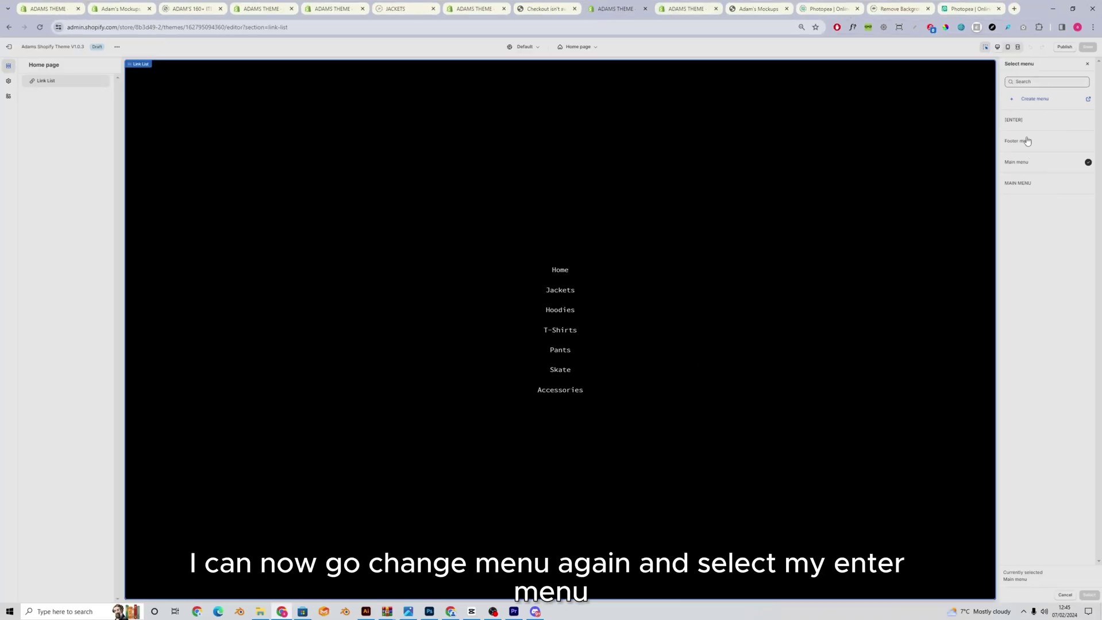
click(1020, 120)
click(1089, 595)
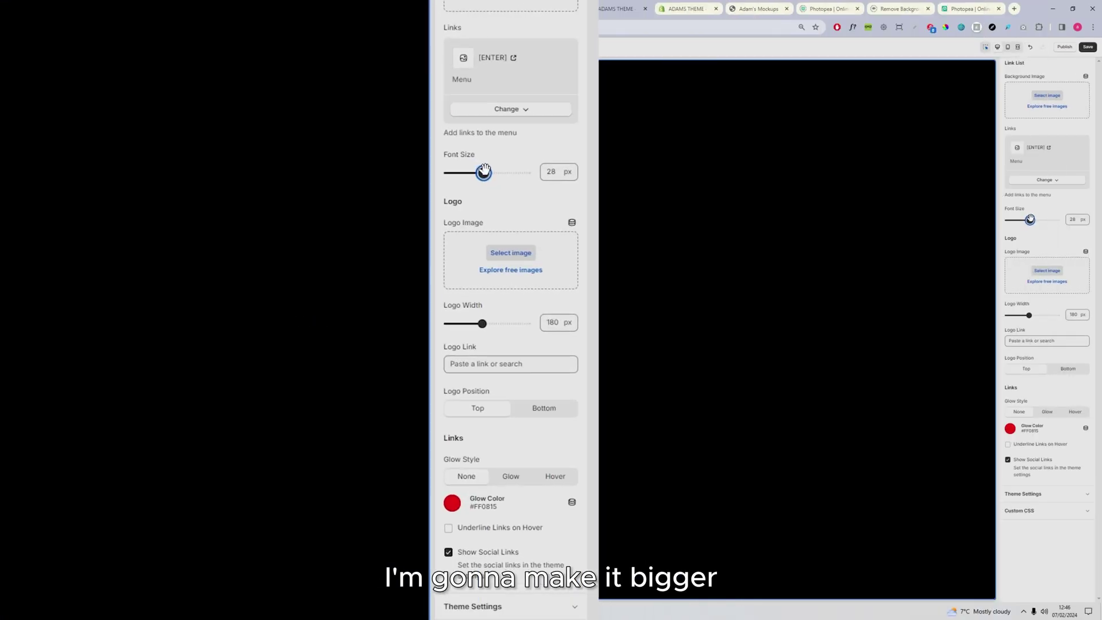
drag(1020, 220, 1038, 219)
- Use the 200w_1 Chrome Hearts GIF as the logo, positioned Bottom, with Hover glow
click(1046, 271)
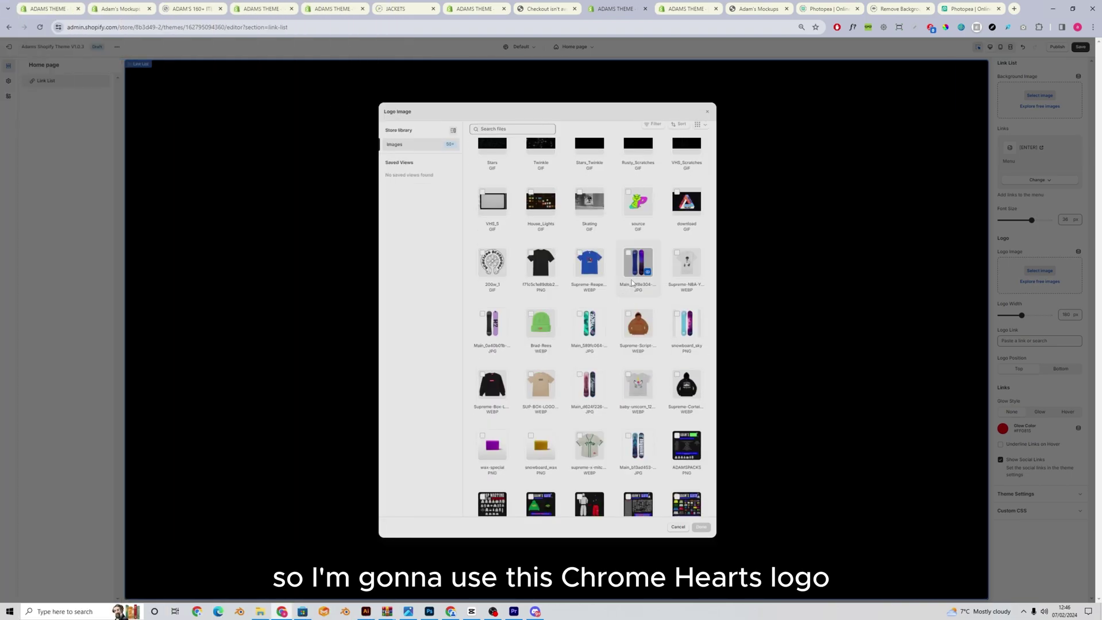
click(638, 286)
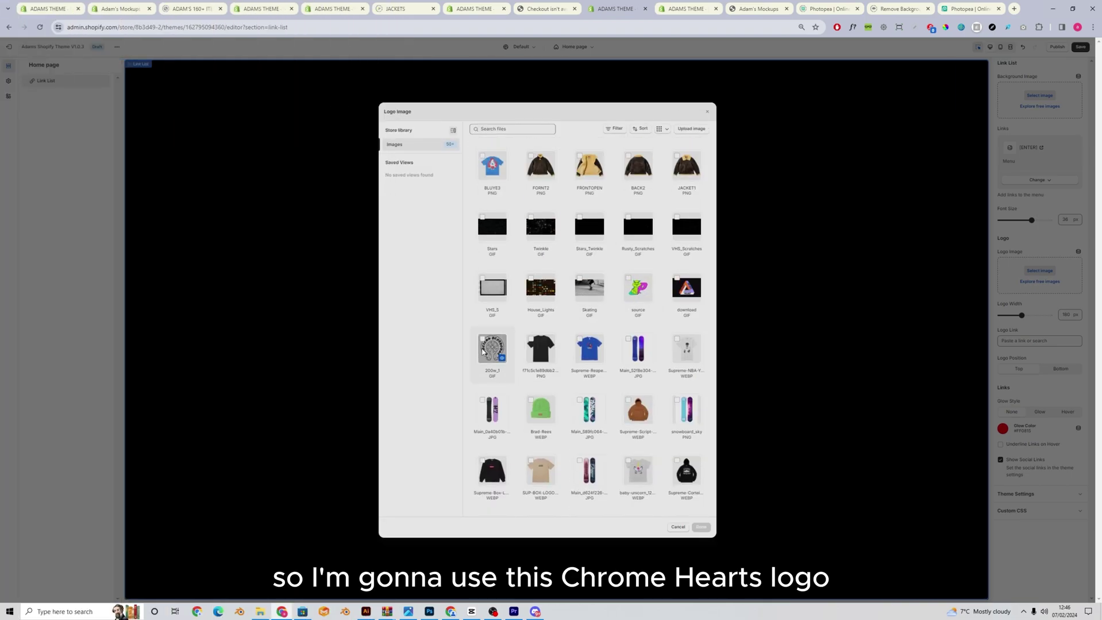
click(482, 351)
click(702, 528)
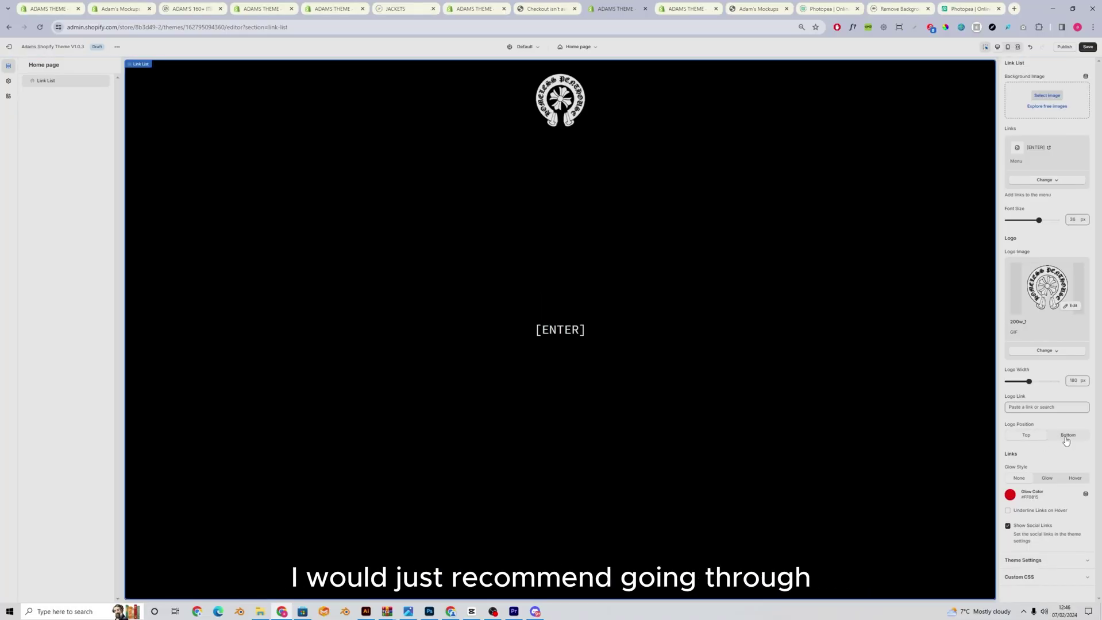
click(570, 307)
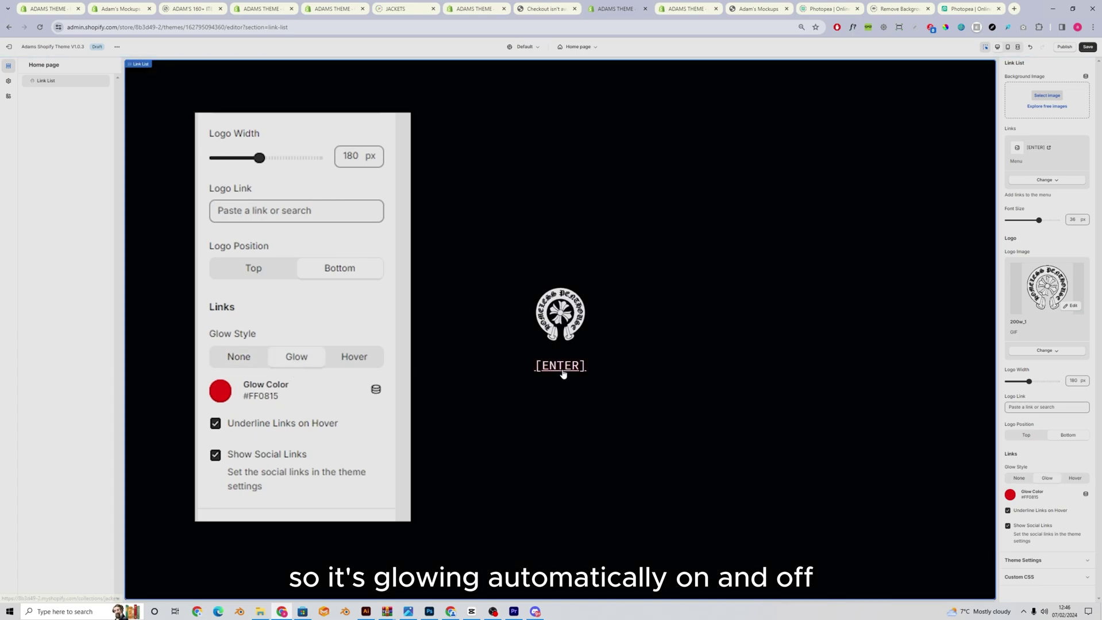
click(1076, 478)
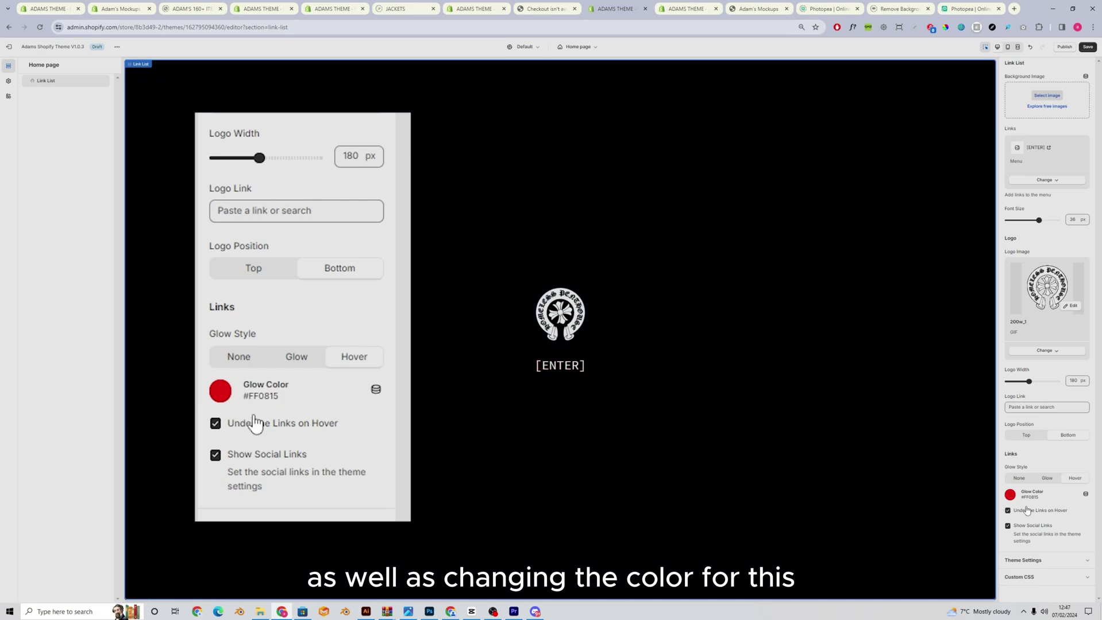
click(1010, 494)
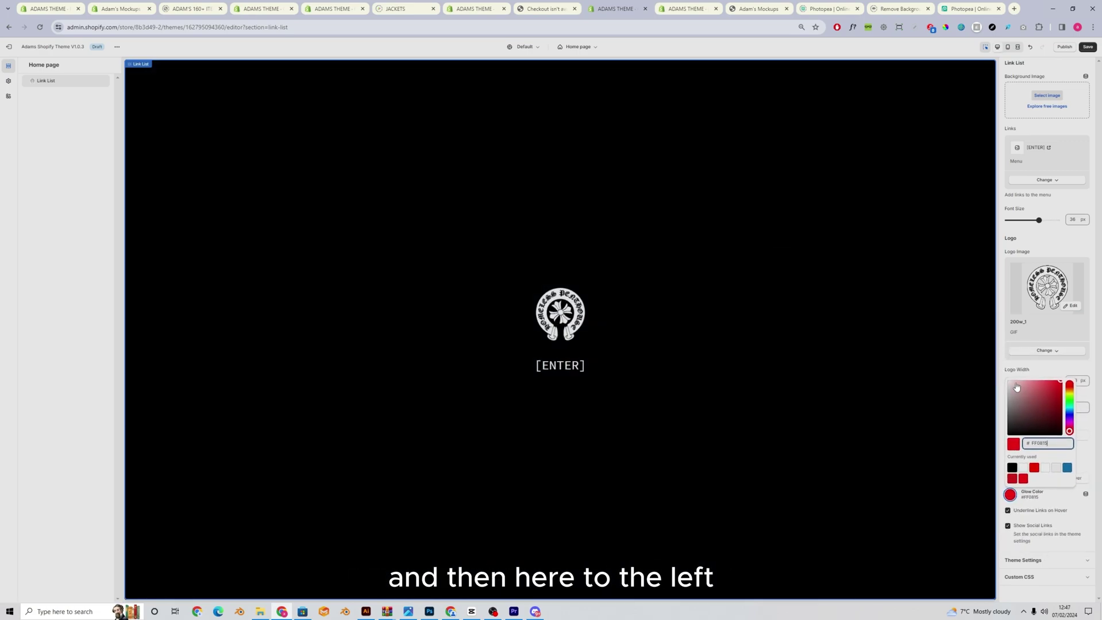
- Open Theme settings and expand the Site Settings section
click(8, 81)
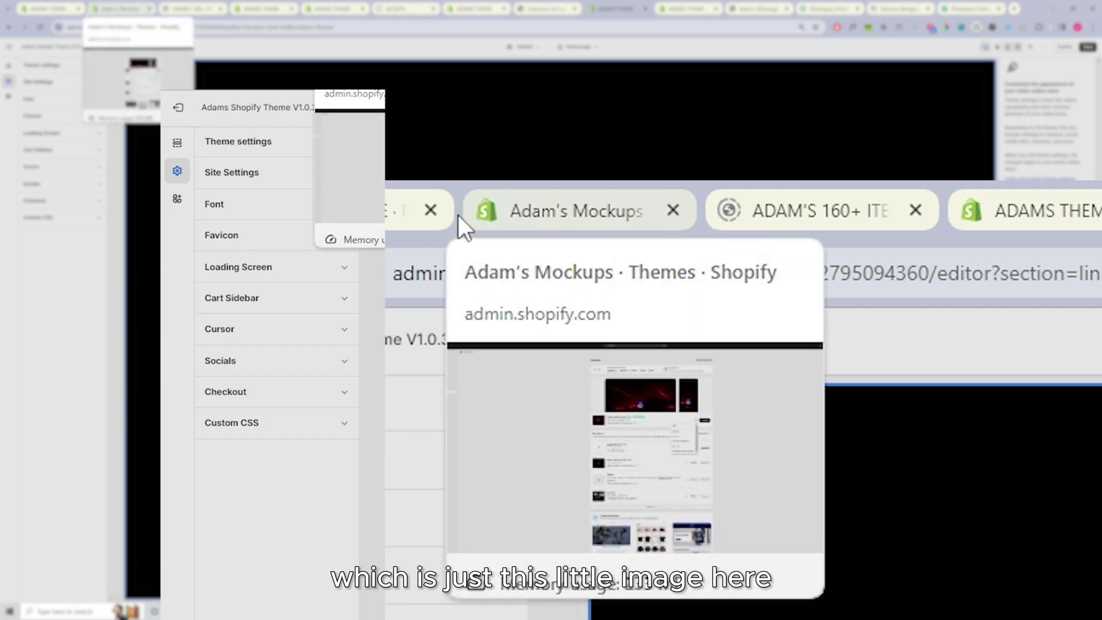
click(76, 137)
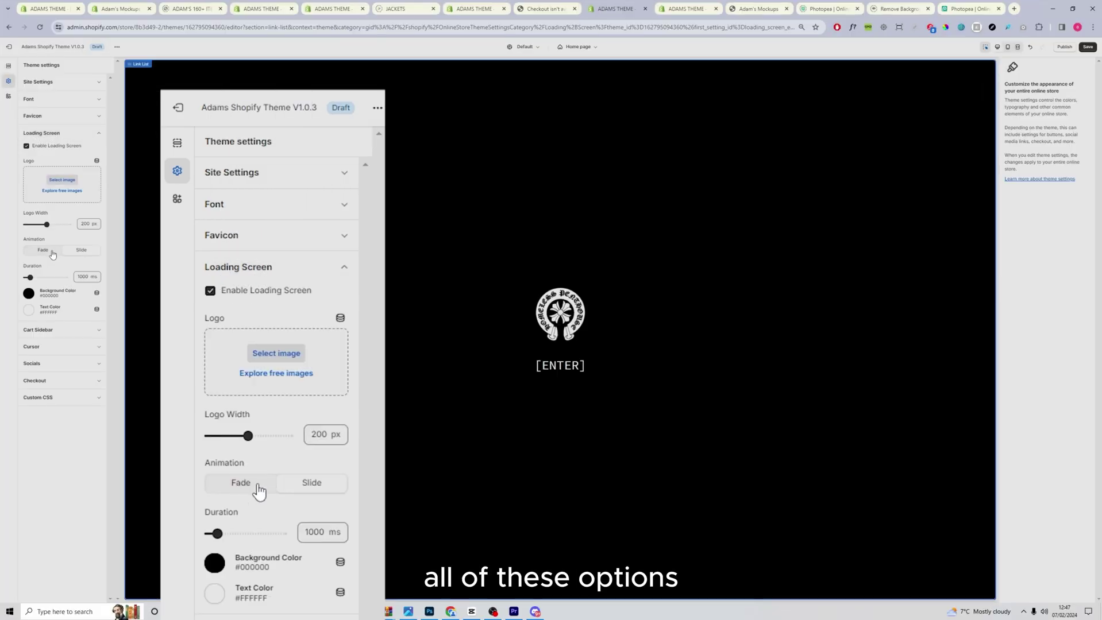
click(41, 133)
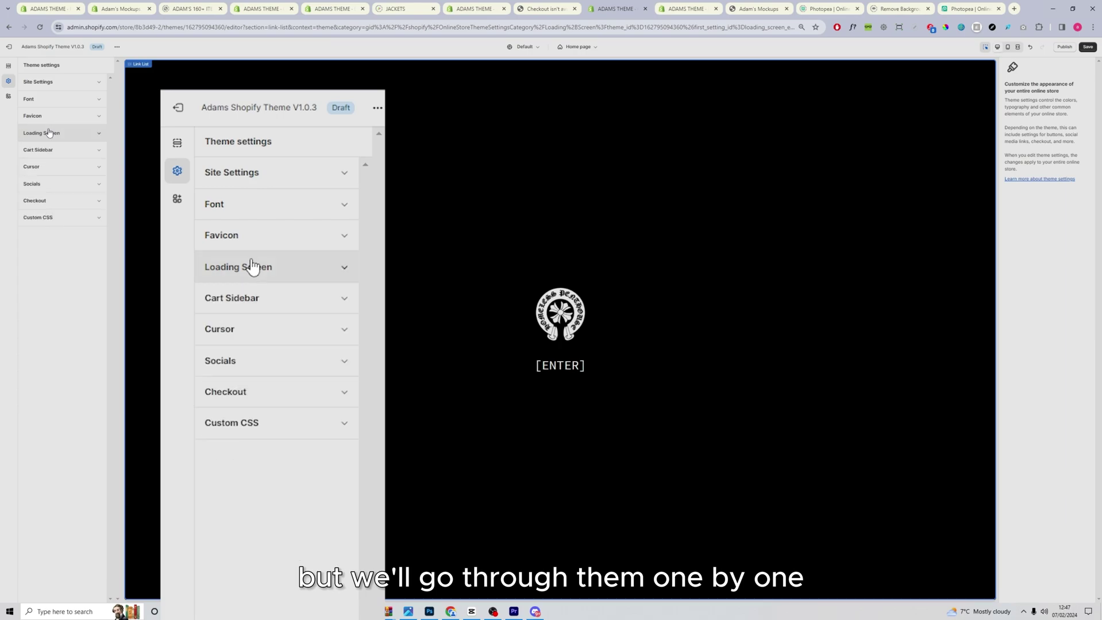
click(40, 81)
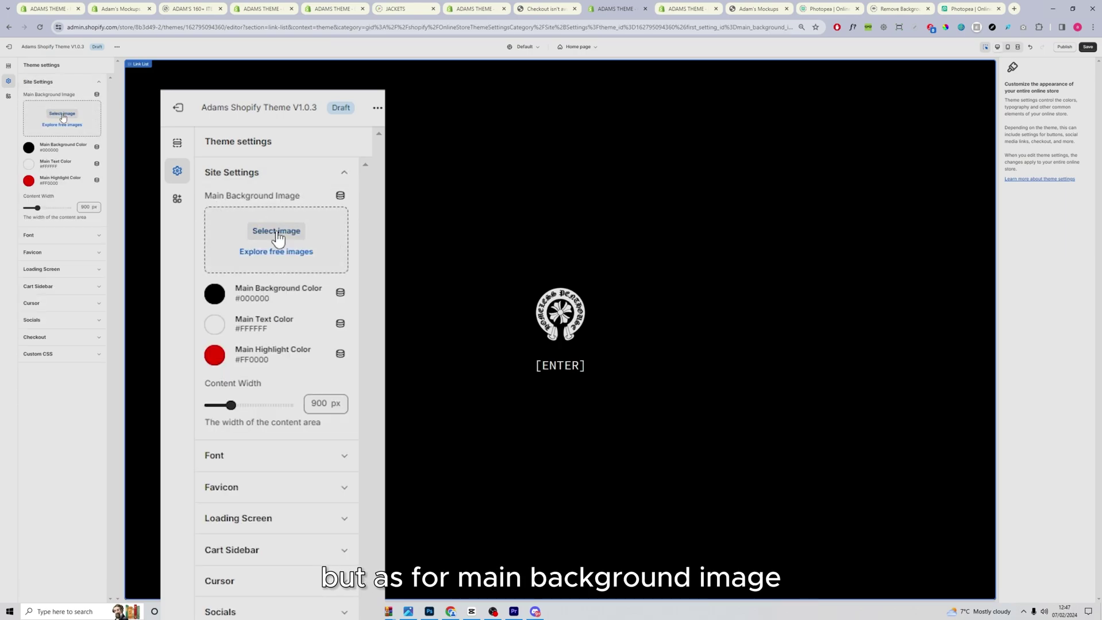
- Upload the House_Lights GIF from the BACKGROUND GIFS folder as the main background image
click(60, 114)
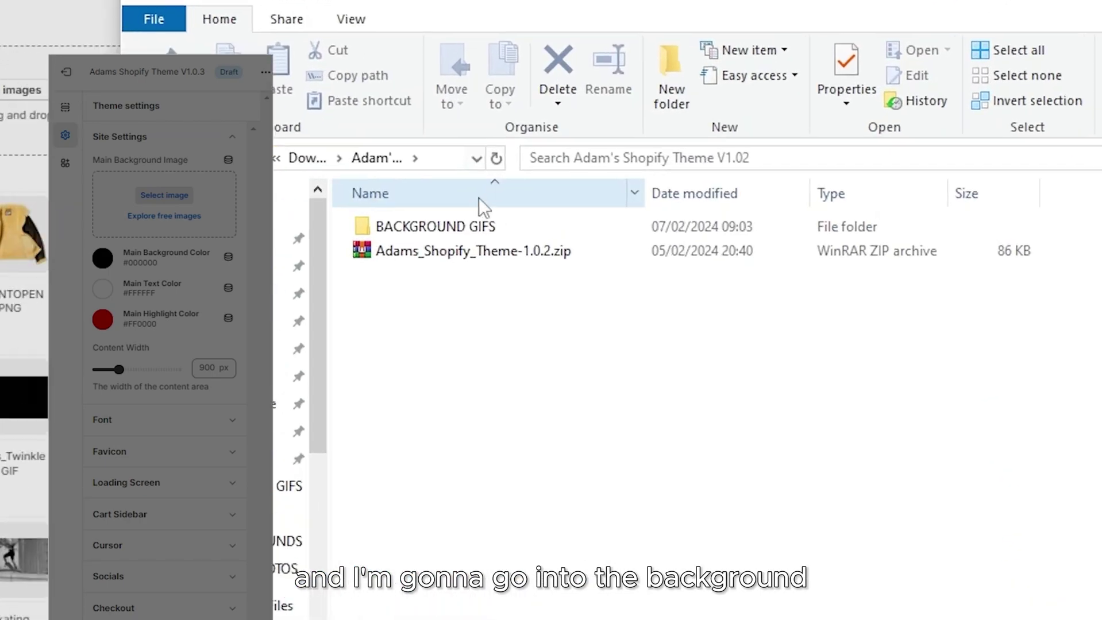
double_click(419, 236)
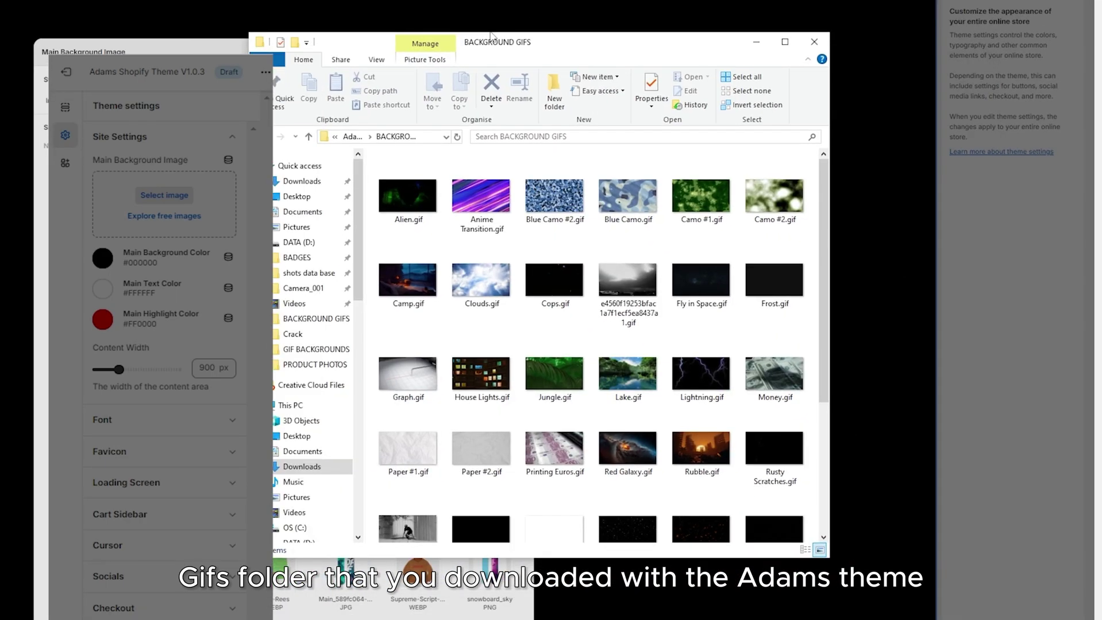
drag(491, 35, 567, 11)
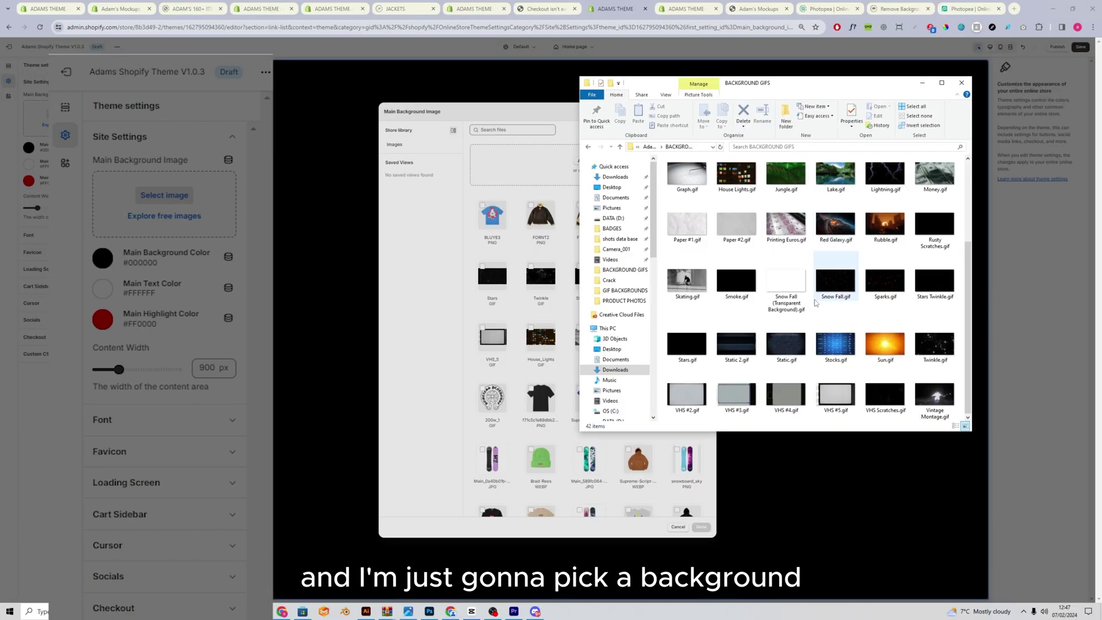
drag(737, 81, 798, 81)
drag(999, 397, 481, 208)
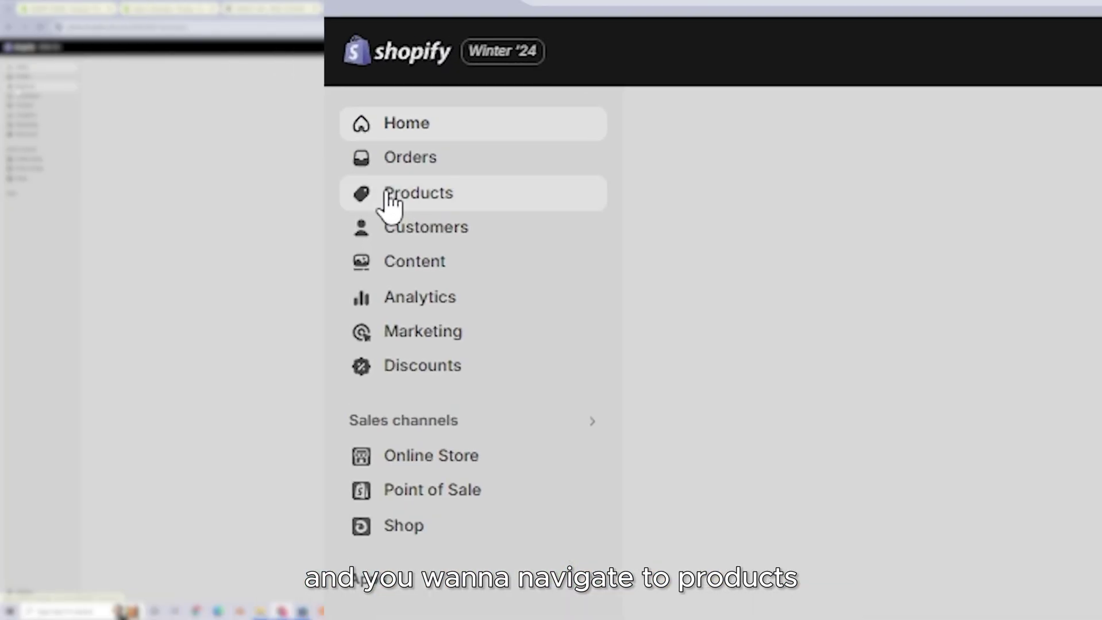
- Browse the Products list and start adding the LEATHER FLUFFY ZIP UP product
click(25, 87)
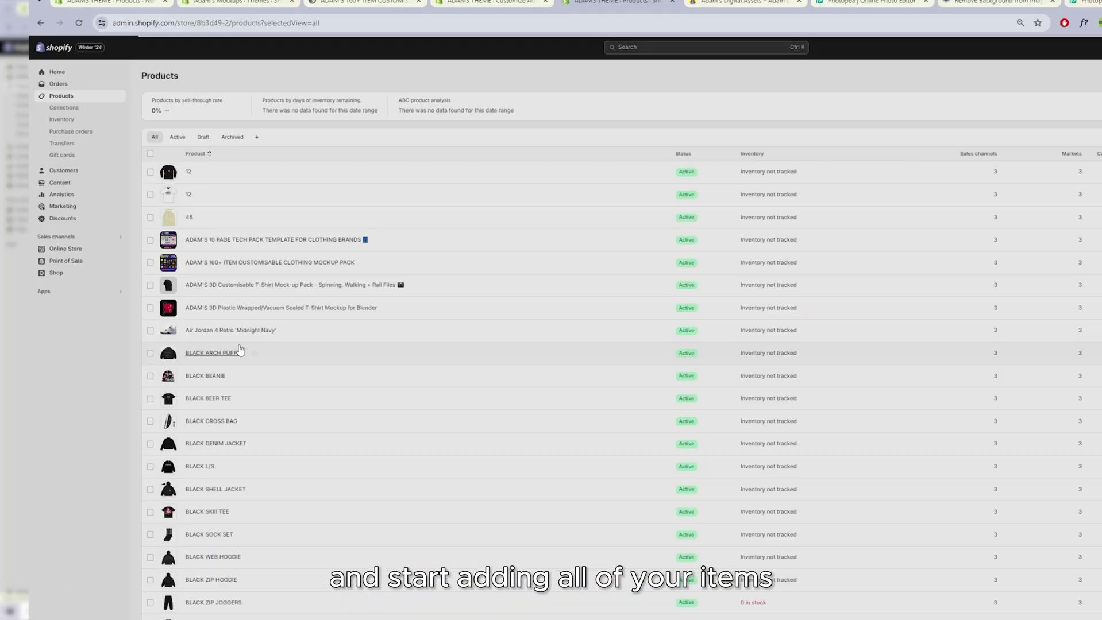
scroll(213, 311, down, 2)
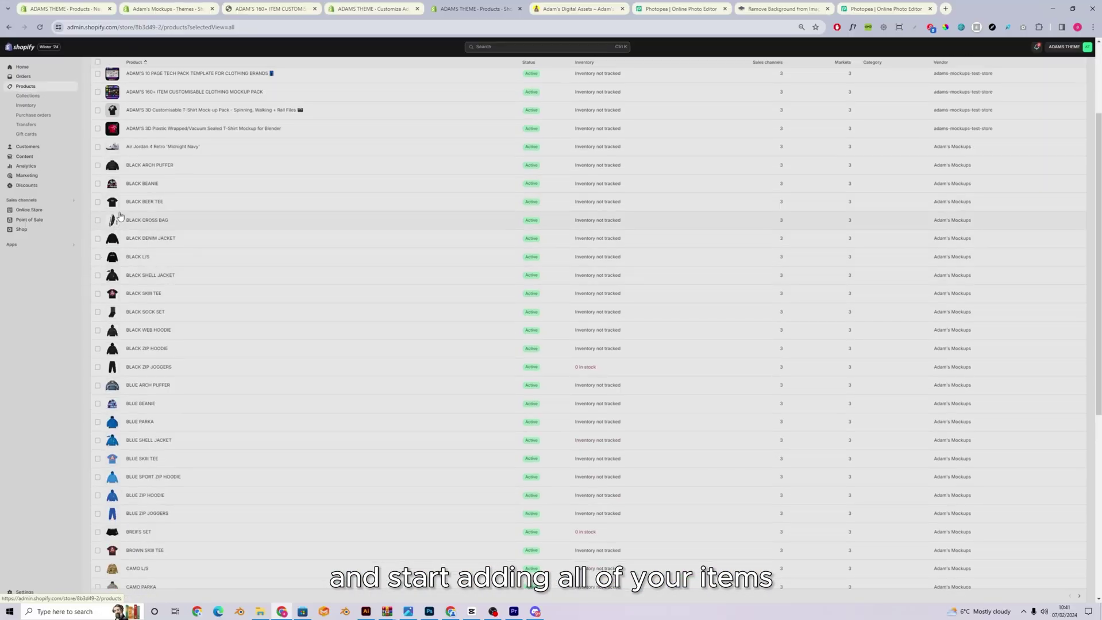
scroll(178, 164, down, 2)
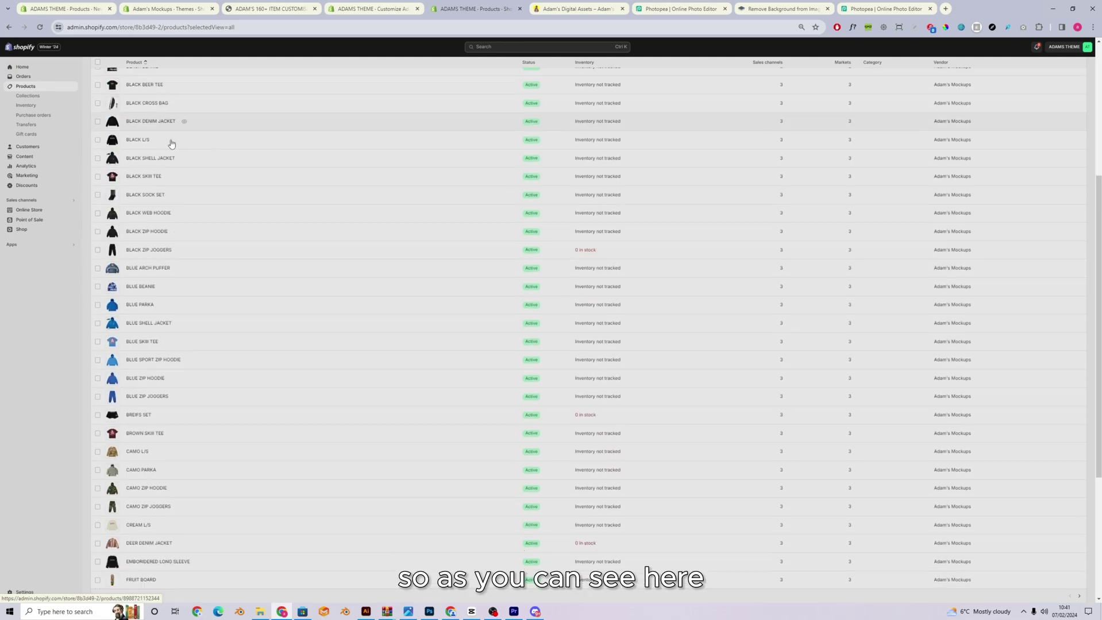
scroll(179, 163, up, 2)
scroll(180, 162, down, 3)
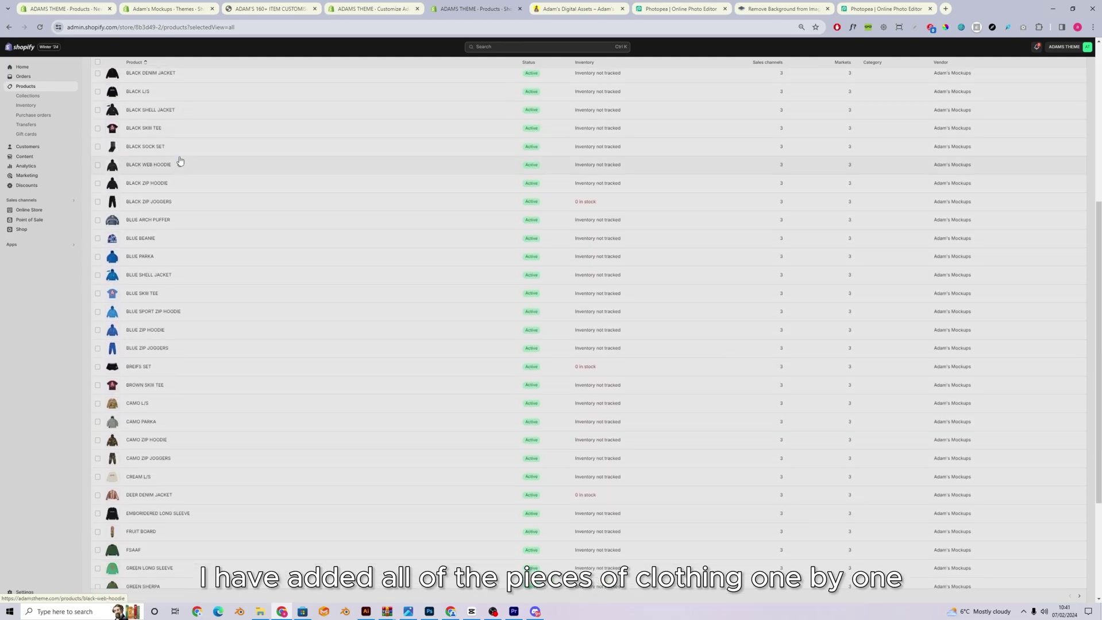
scroll(179, 161, down, 2)
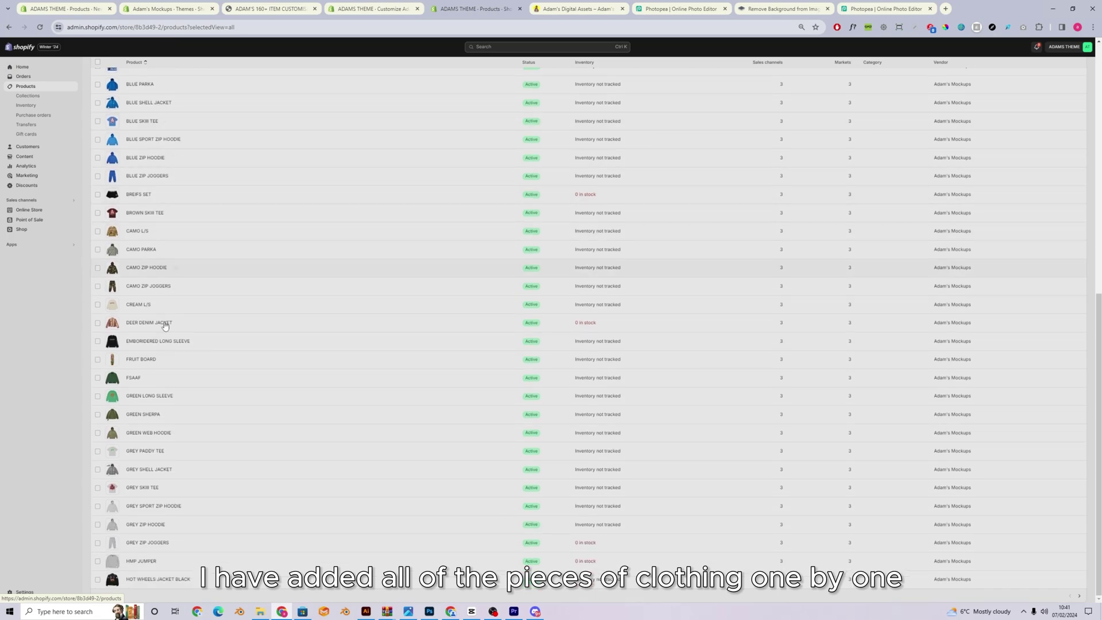
scroll(201, 361, up, 3)
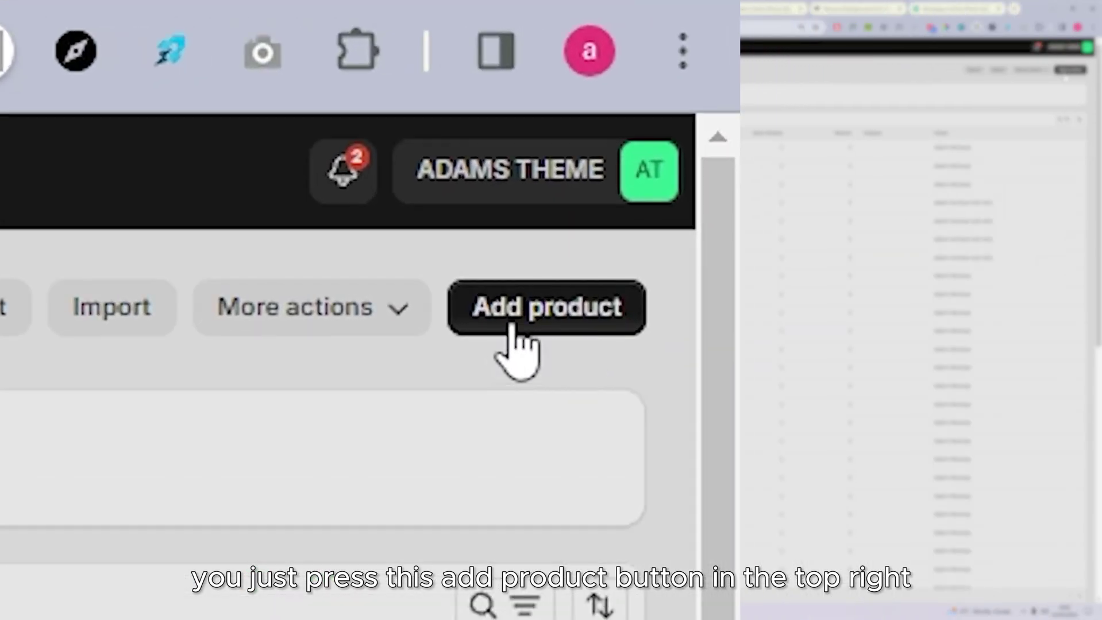
click(513, 325)
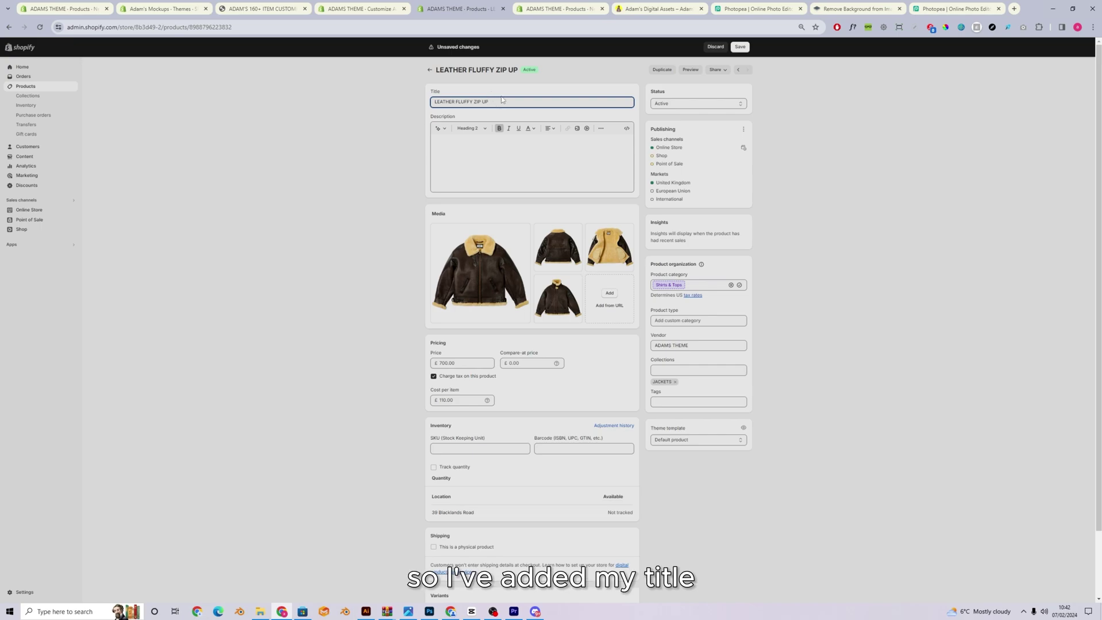
- Select the LEATHER FLUFFY ZIP UP title and step forward through all four jacket photos and back
drag(493, 102, 416, 106)
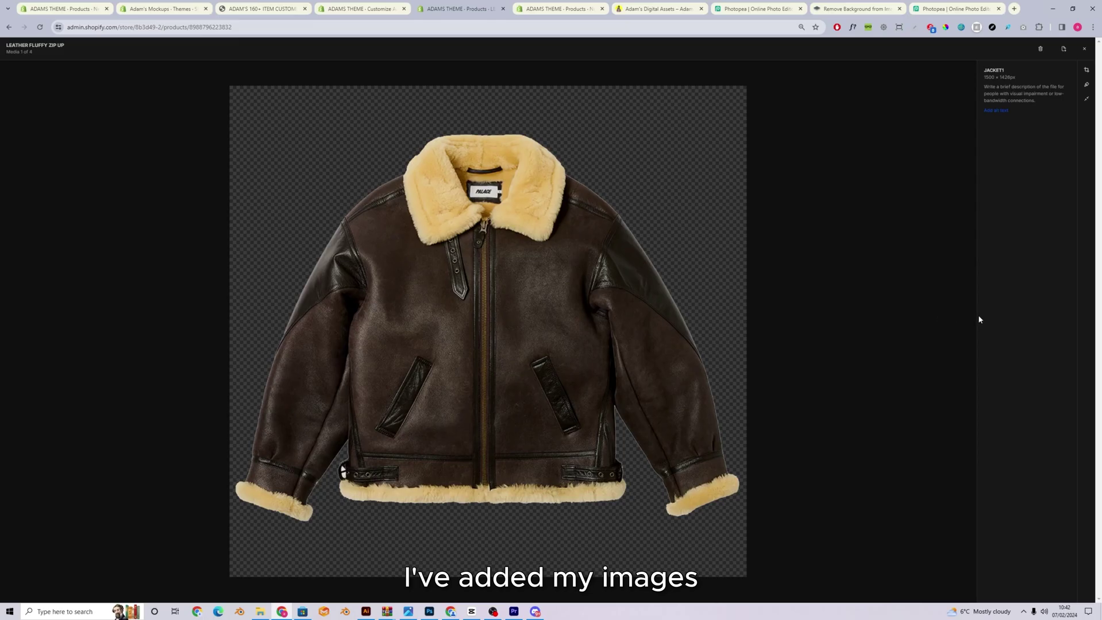
click(945, 317)
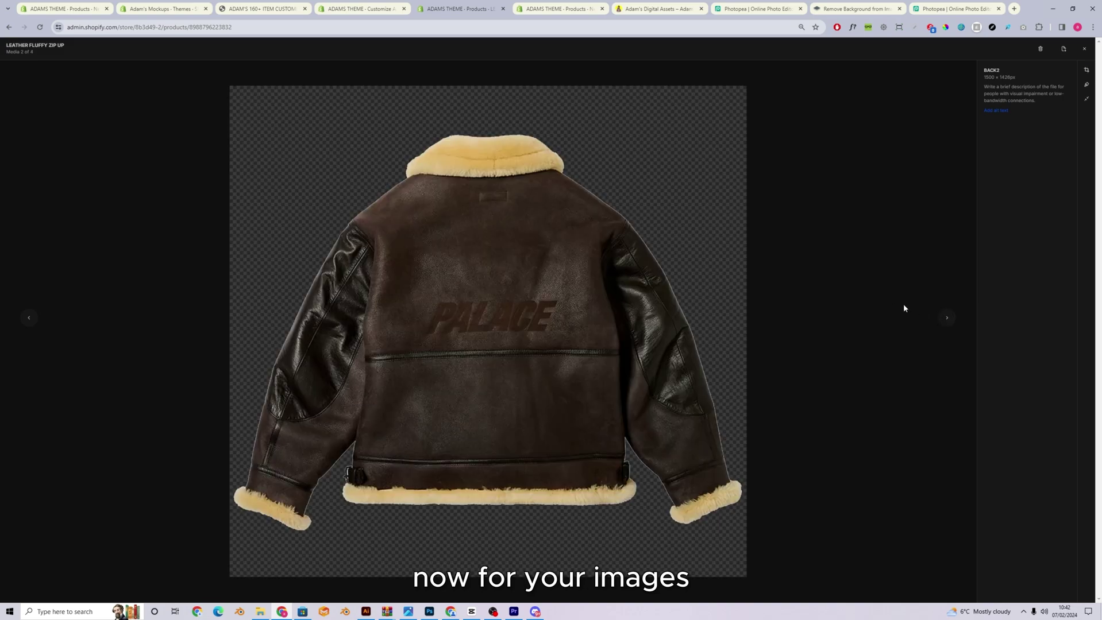
click(946, 317)
click(946, 319)
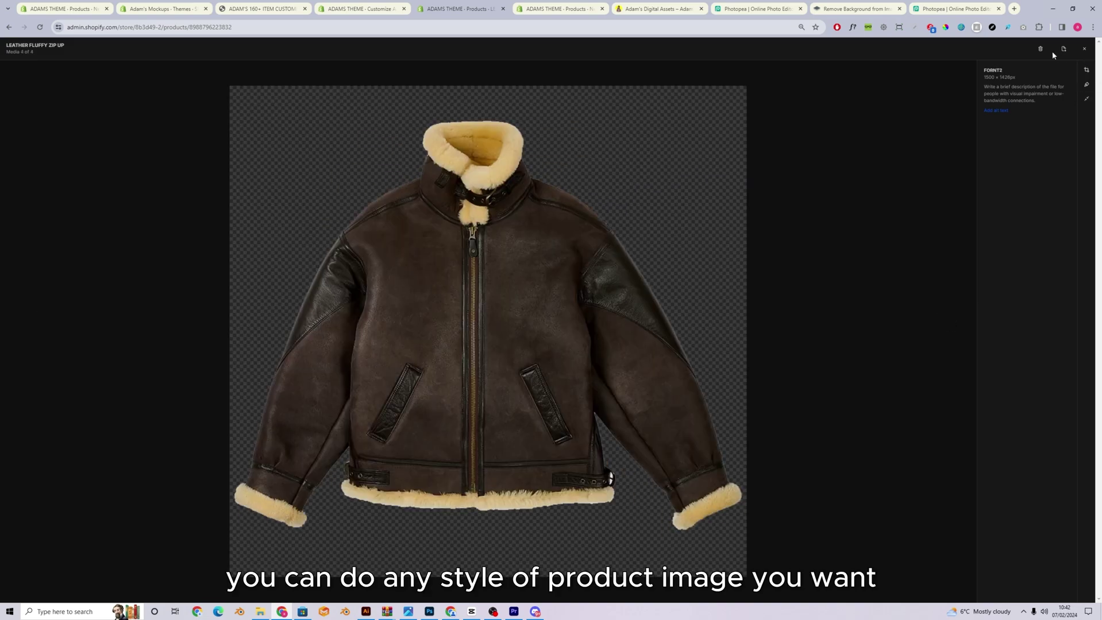
click(29, 319)
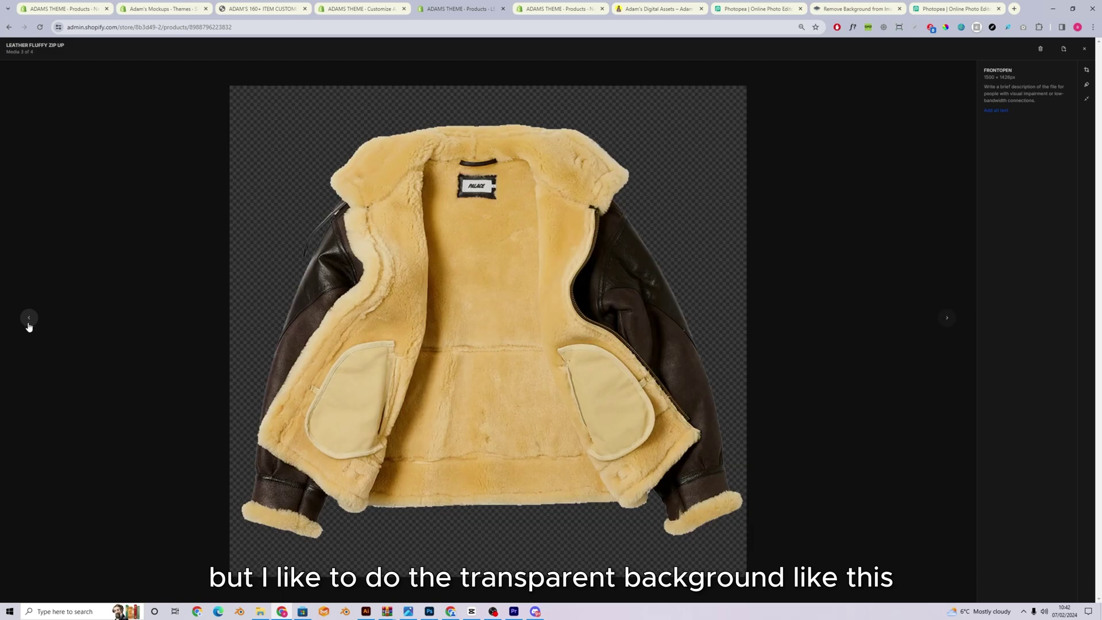
click(31, 325)
click(29, 319)
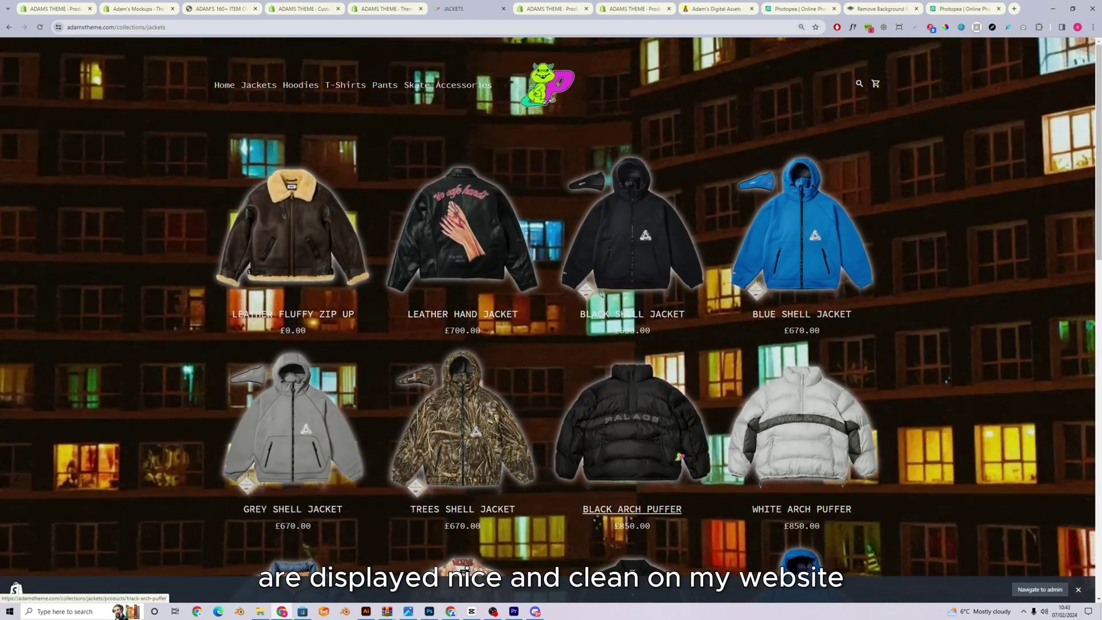
- Search Google for 'remove background tool', accept cookies, and open the remove.bg result
scroll(790, 377, down, 2)
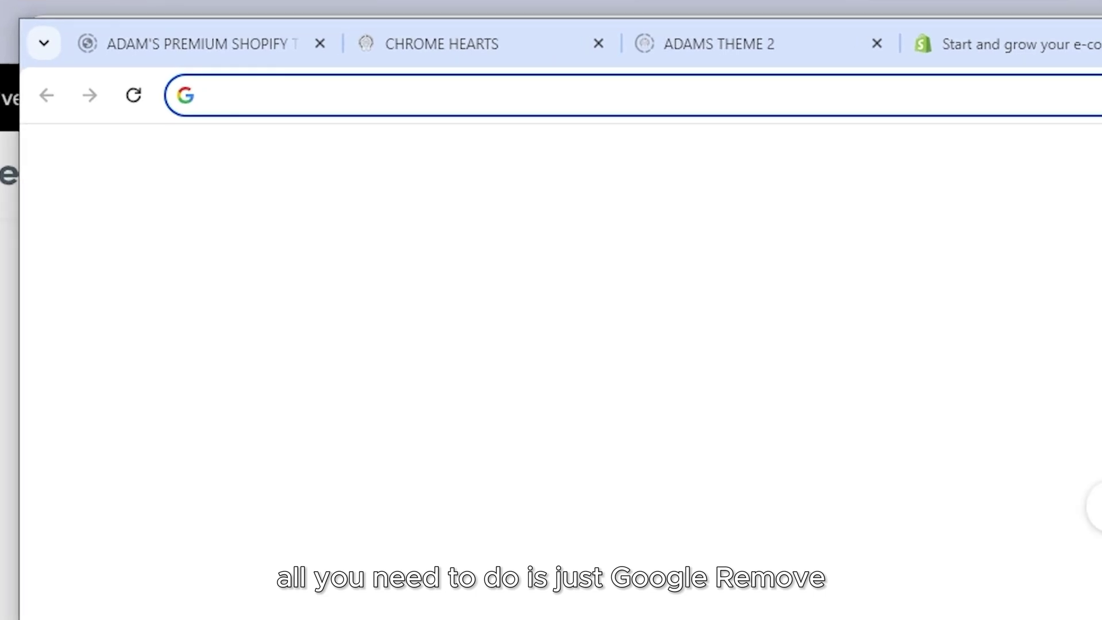
text(remove backgroun)
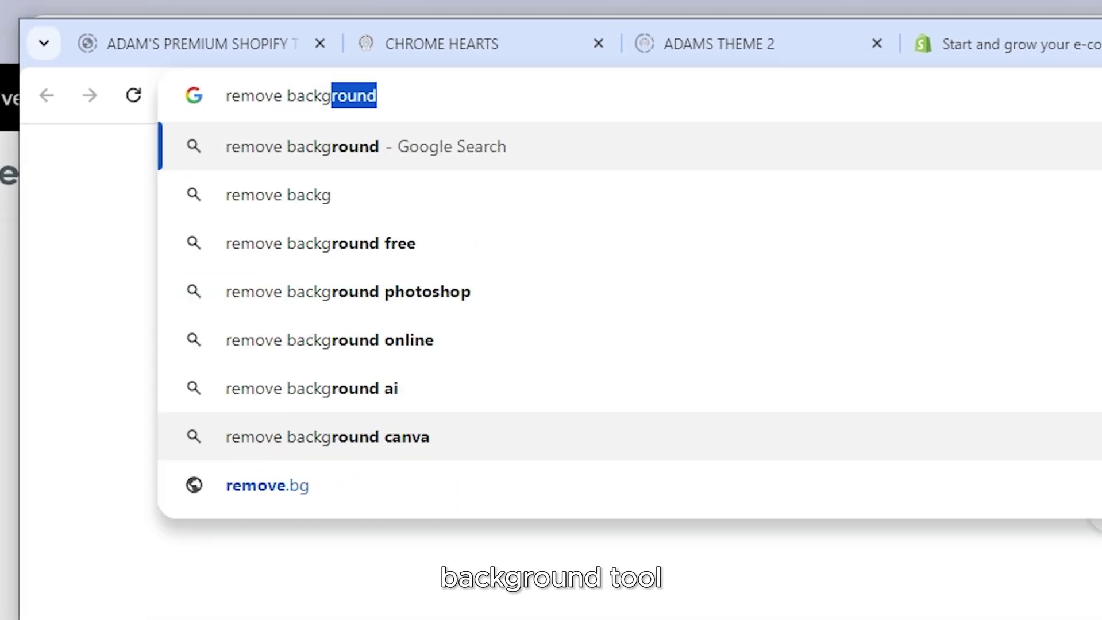
text(d tool)
key(Return)
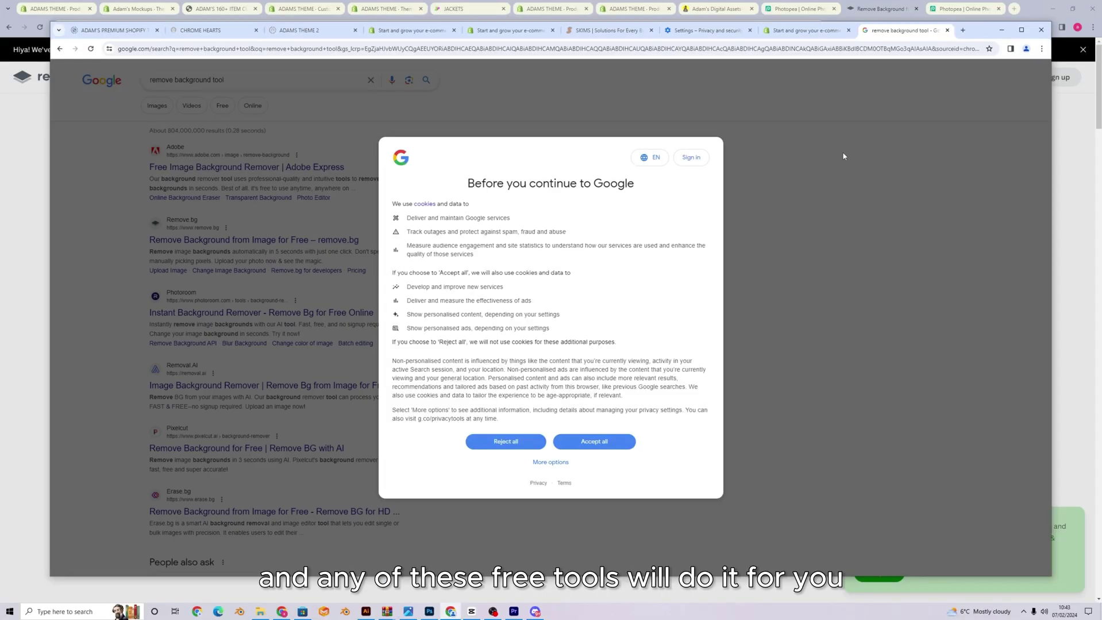
click(620, 446)
click(286, 240)
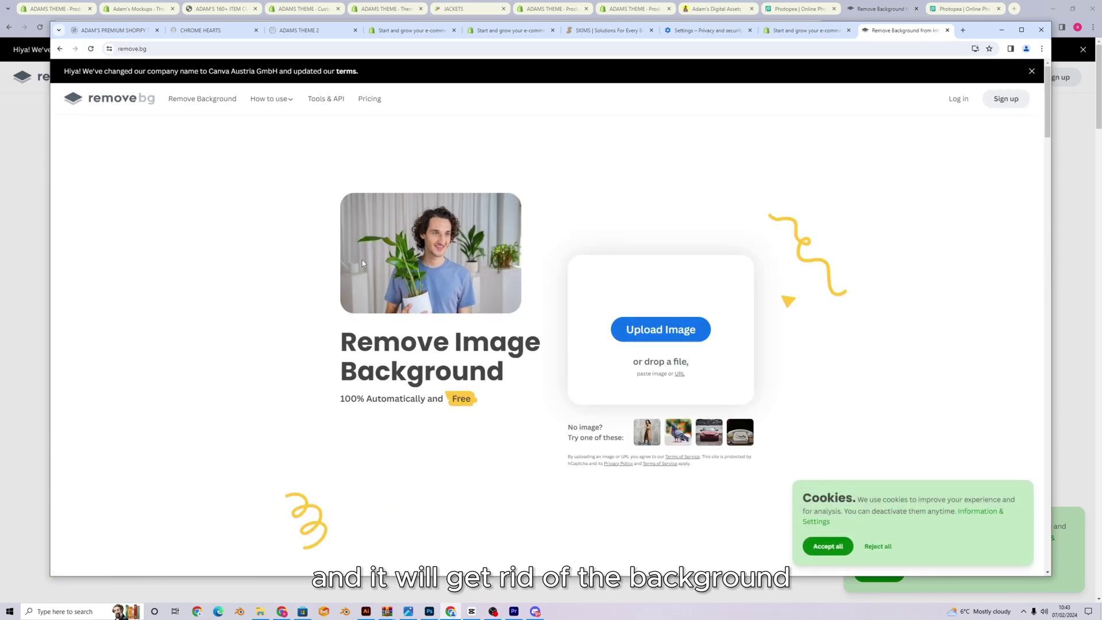
click(230, 49)
- Load photopea.com and create a blank 1000 × 1000 px canvas
text(photopea.com)
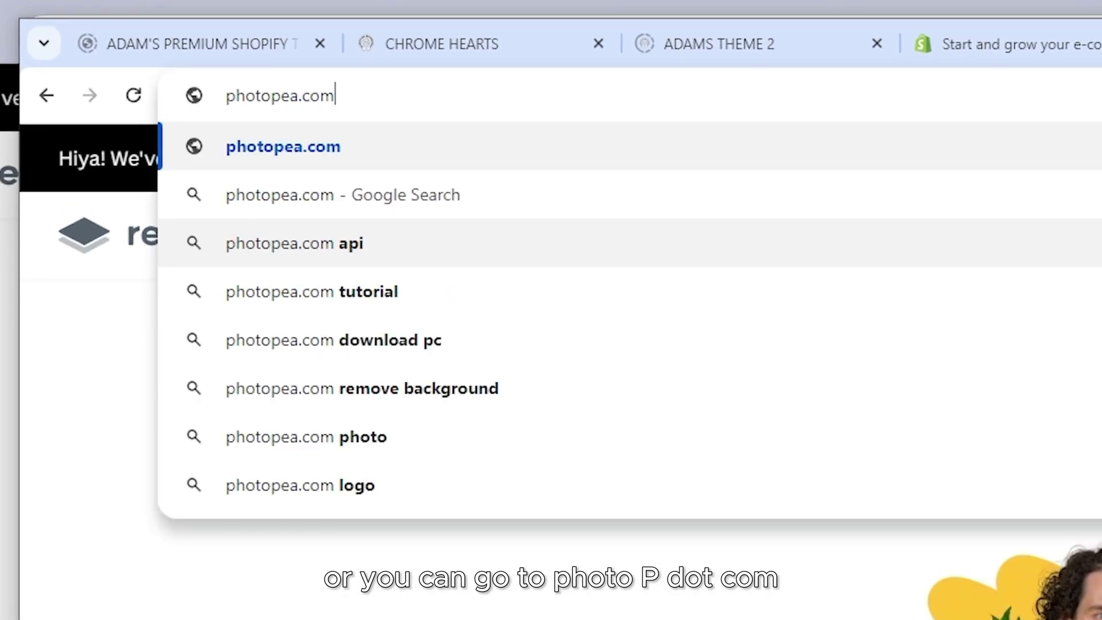
key(Return)
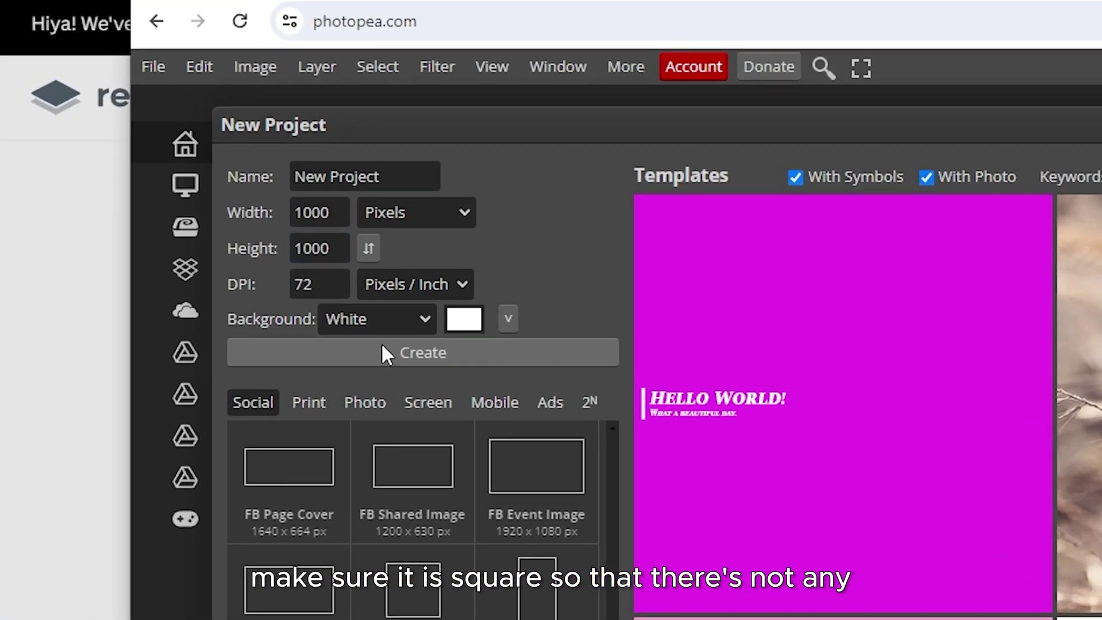
click(151, 171)
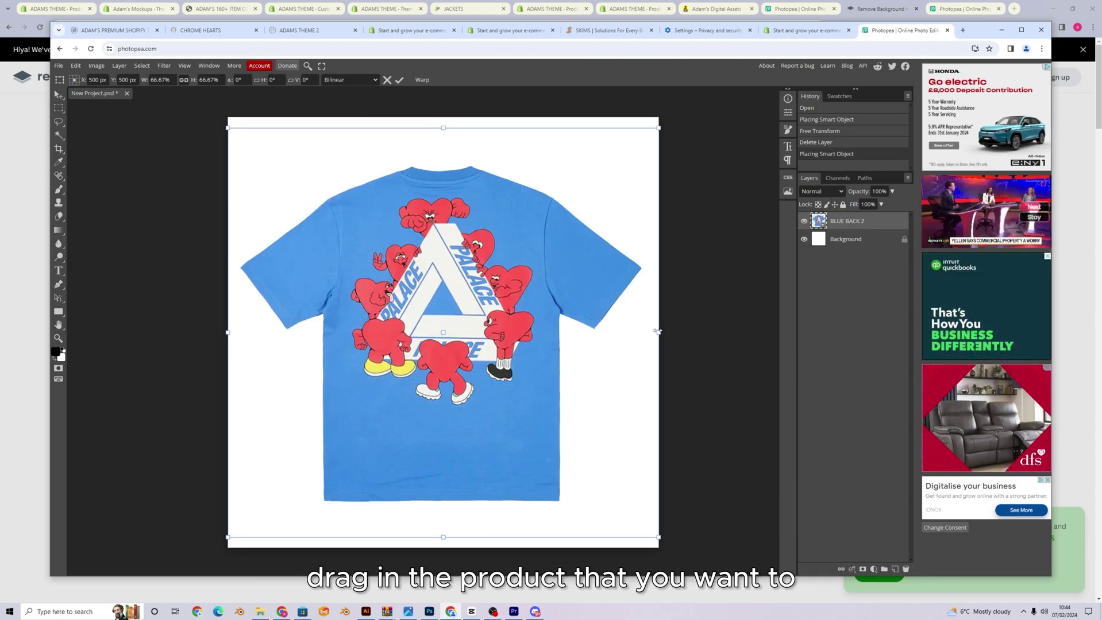
- Enlarge and centre the T-shirt, then select its white background with the Magic Wand
drag(658, 331, 676, 314)
drag(556, 312, 552, 312)
click(78, 168)
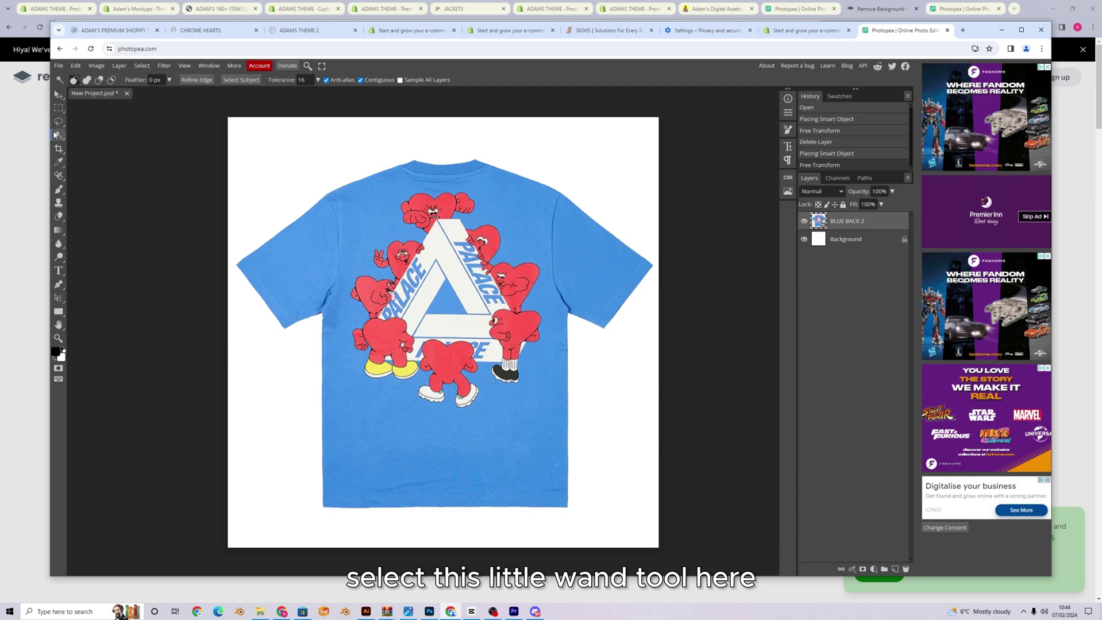
click(389, 186)
key(Delete)
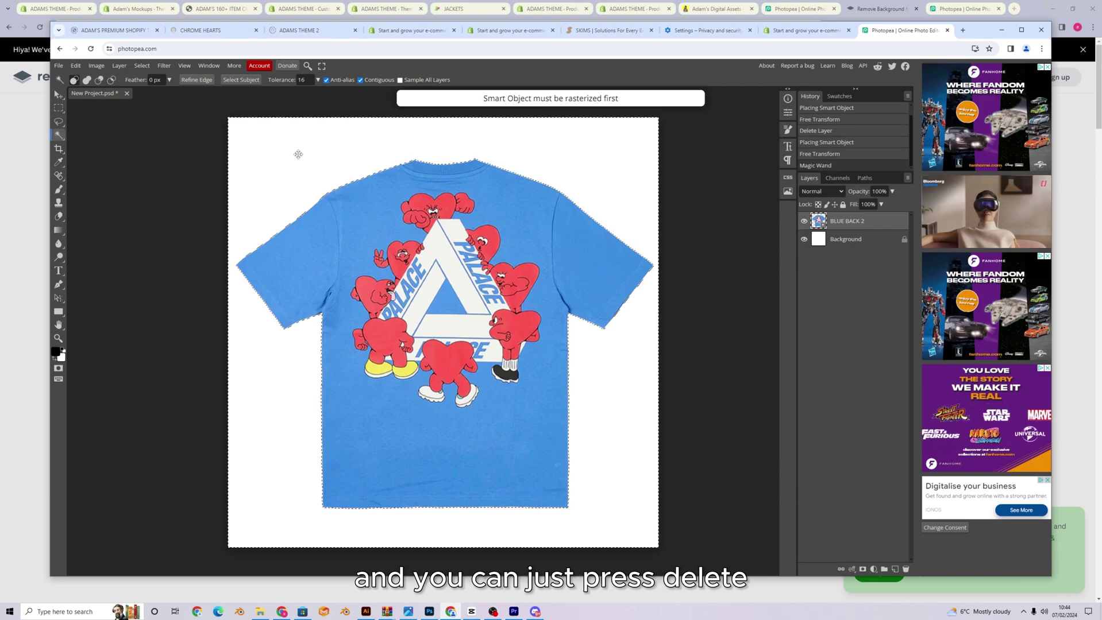
- Rasterize the T-shirt layer, delete the white background, and hide the Background layer
right_click(857, 224)
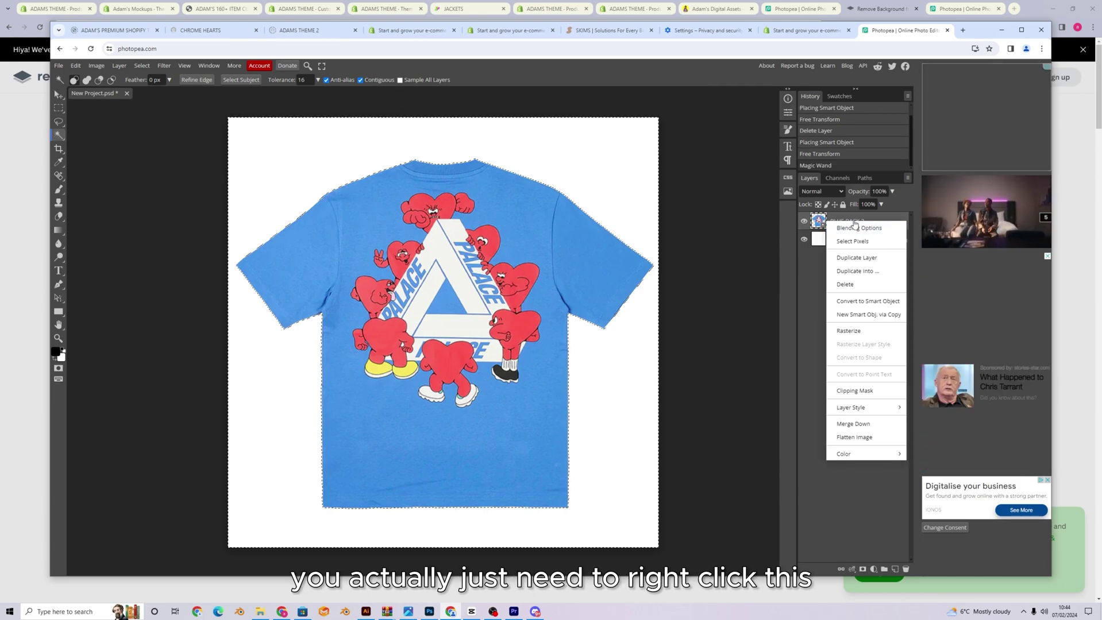
click(851, 337)
right_click(844, 233)
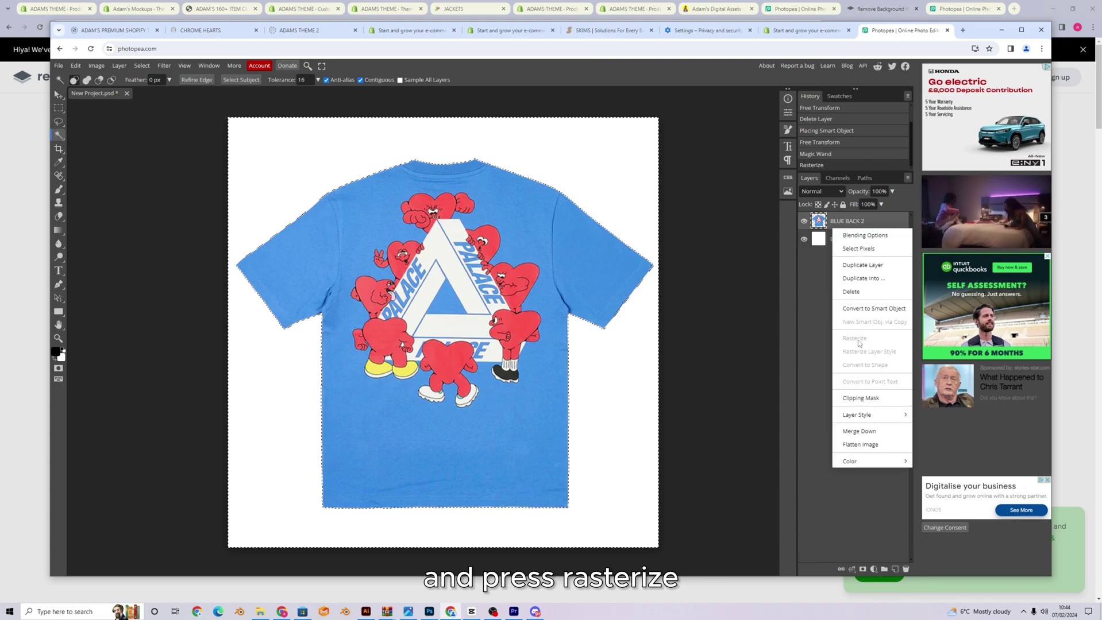
click(579, 161)
click(579, 161)
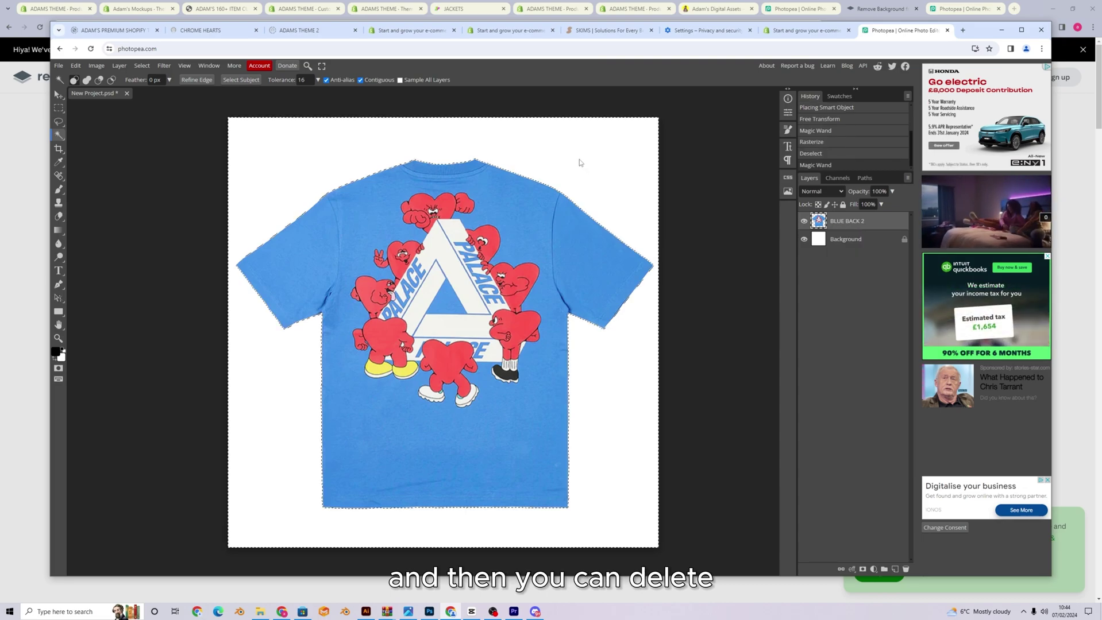
key(Delete)
key(m)
key(ctrl+d)
click(804, 240)
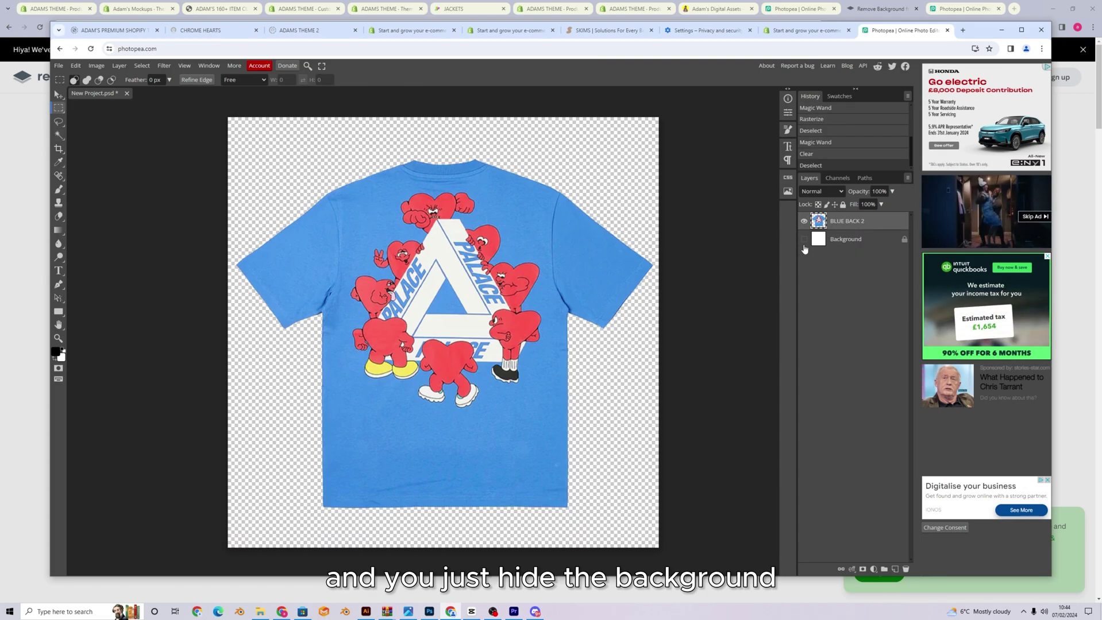
- Open the File menu to export the transparent T-shirt image
scroll(484, 279, down, 2)
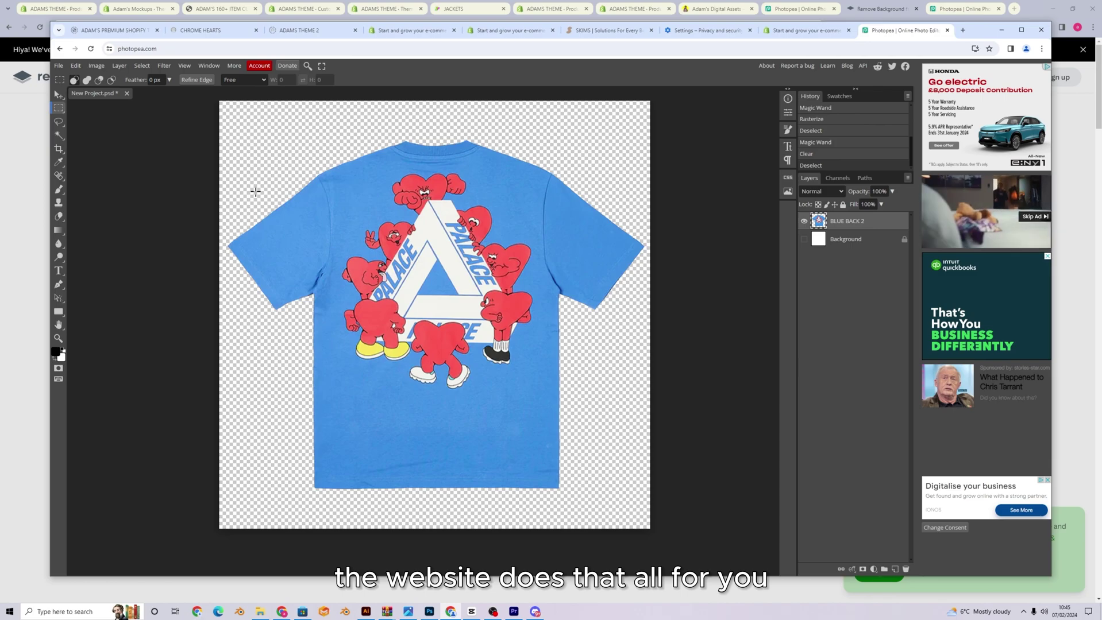
click(59, 66)
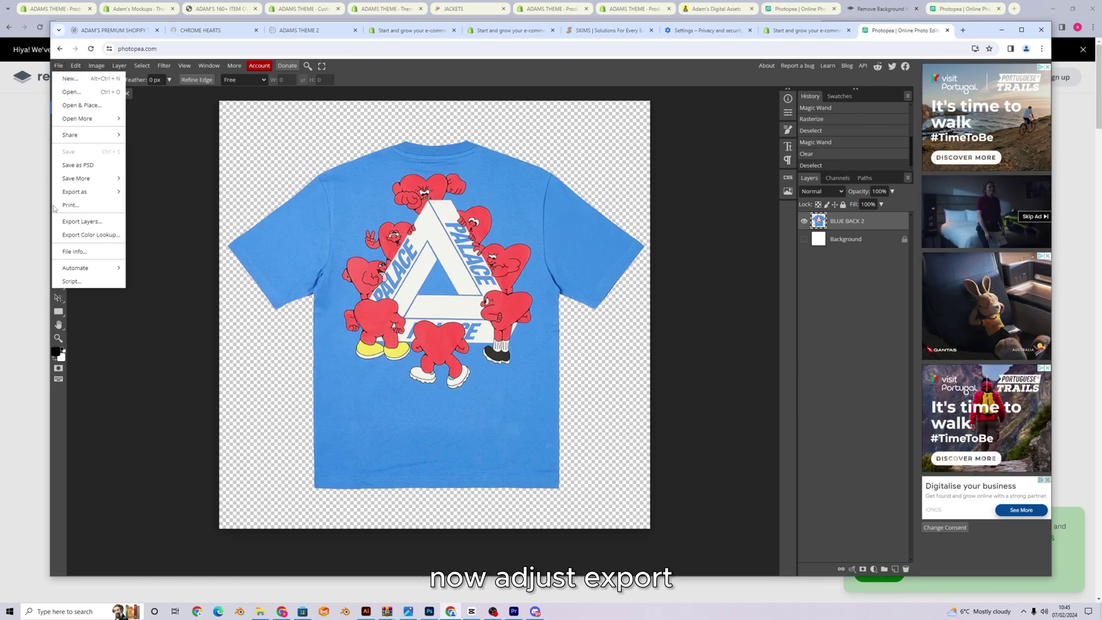
mouse_move(86, 192)
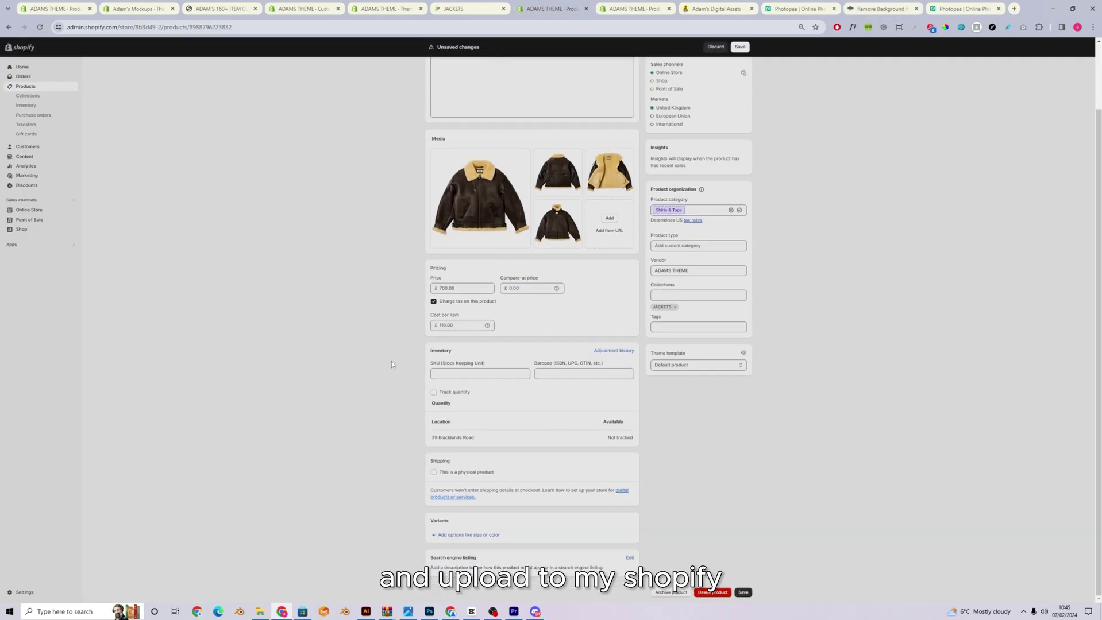
scroll(379, 359, up, 2)
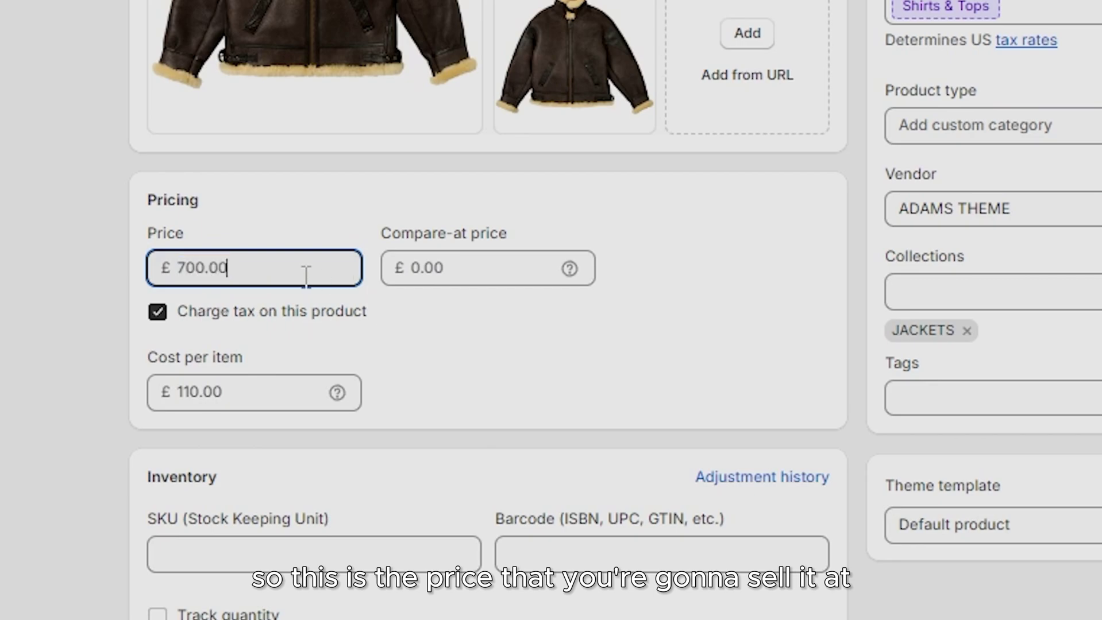
click(253, 385)
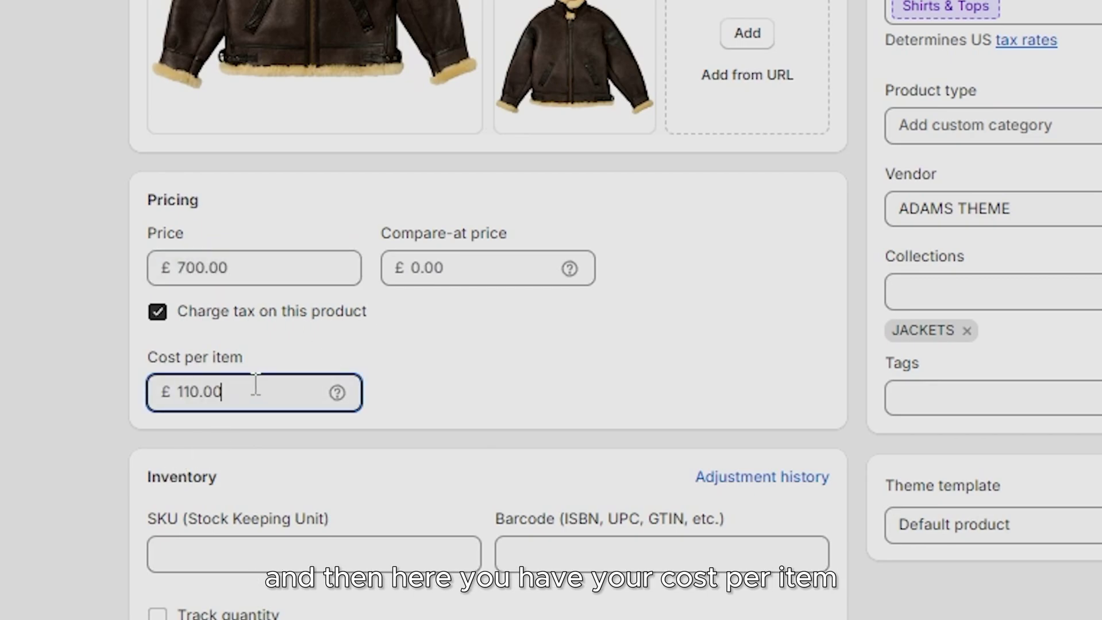
double_click(230, 402)
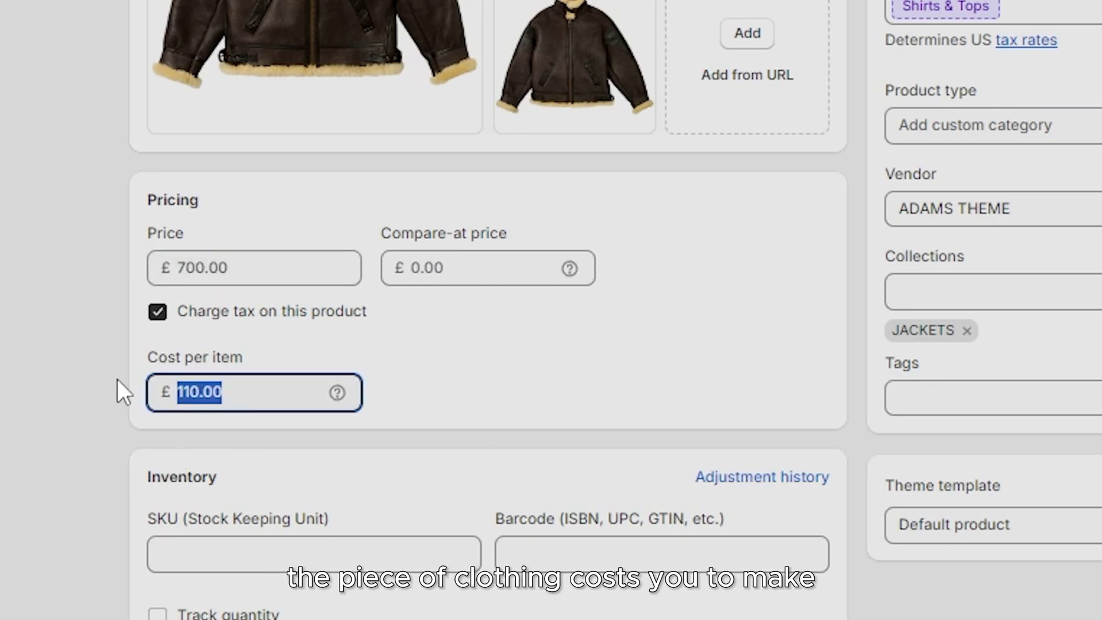
click(180, 327)
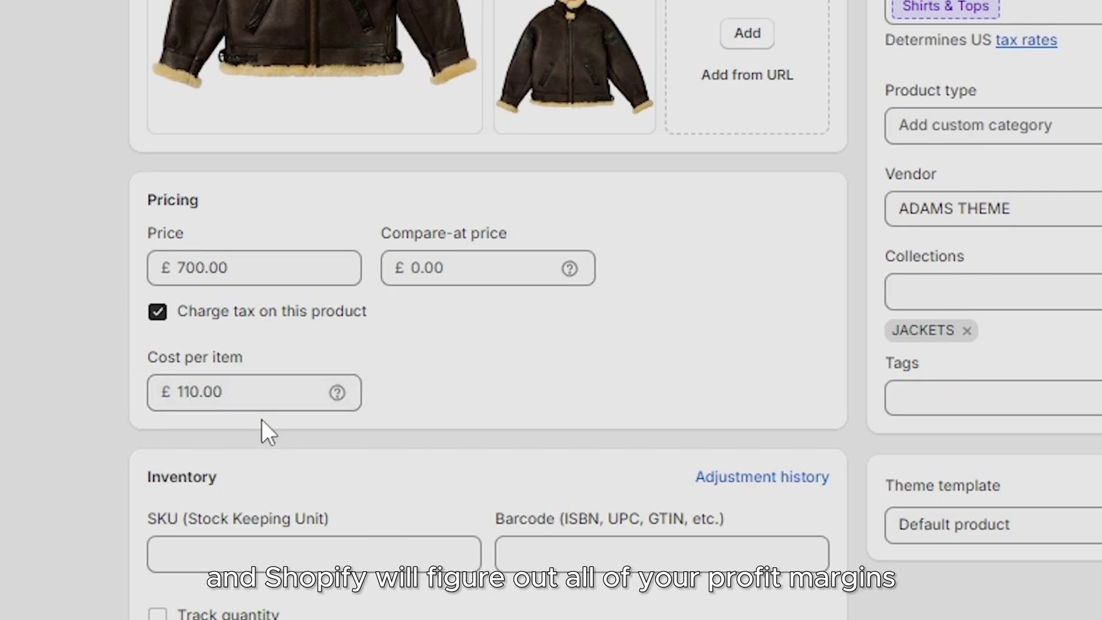
scroll(261, 421, down, 4)
- Turn on quantity tracking for the jacket and save 10 as available stock
click(159, 296)
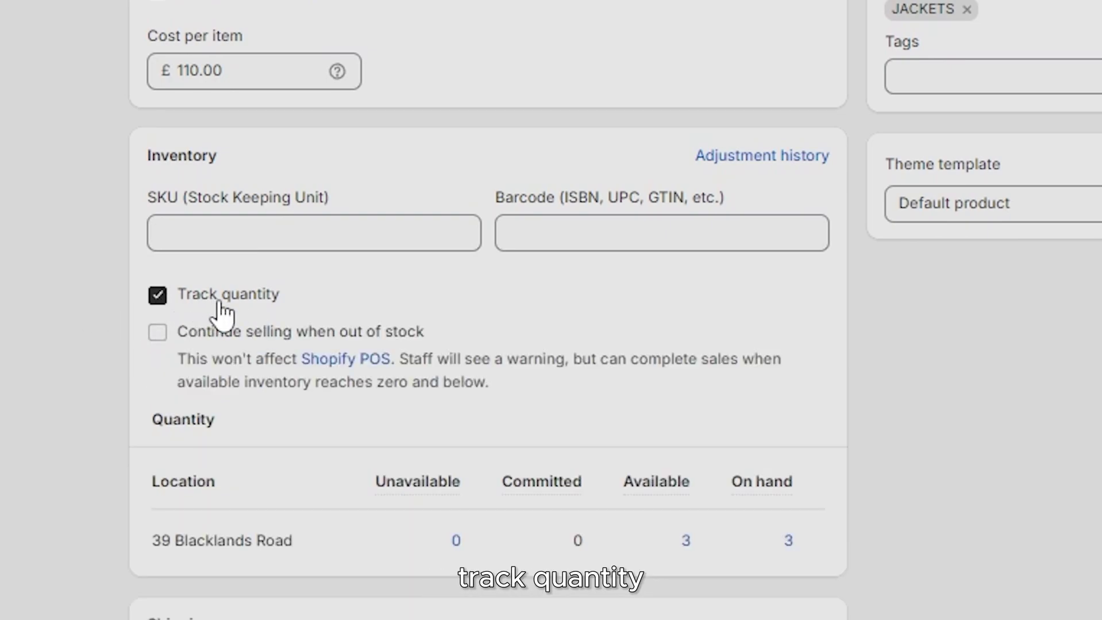
scroll(486, 467, down, 2)
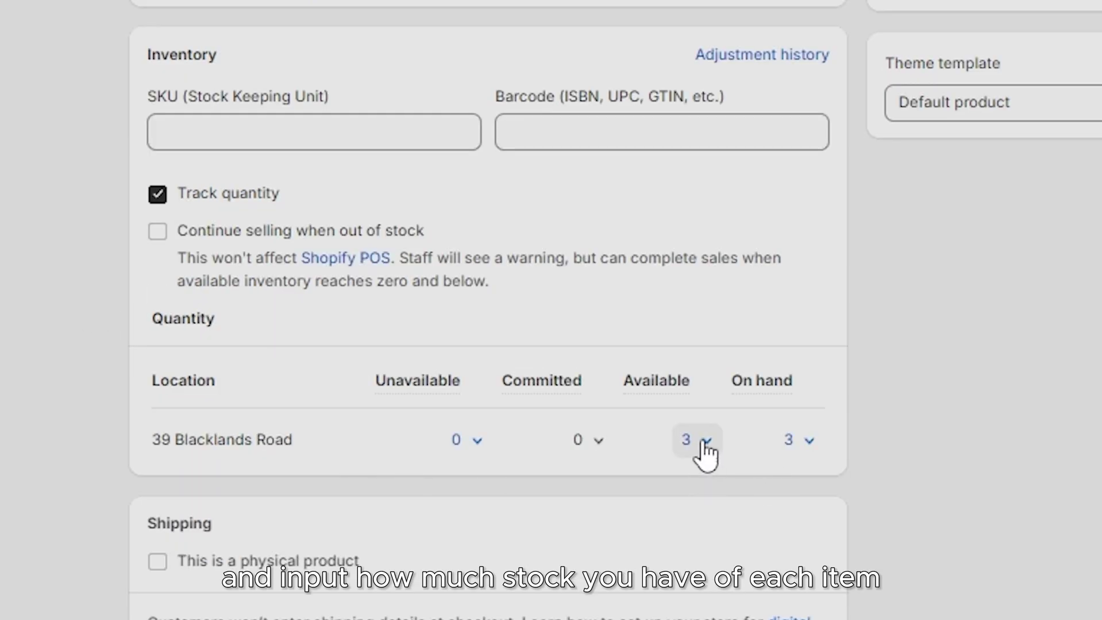
click(685, 441)
drag(637, 566, 598, 566)
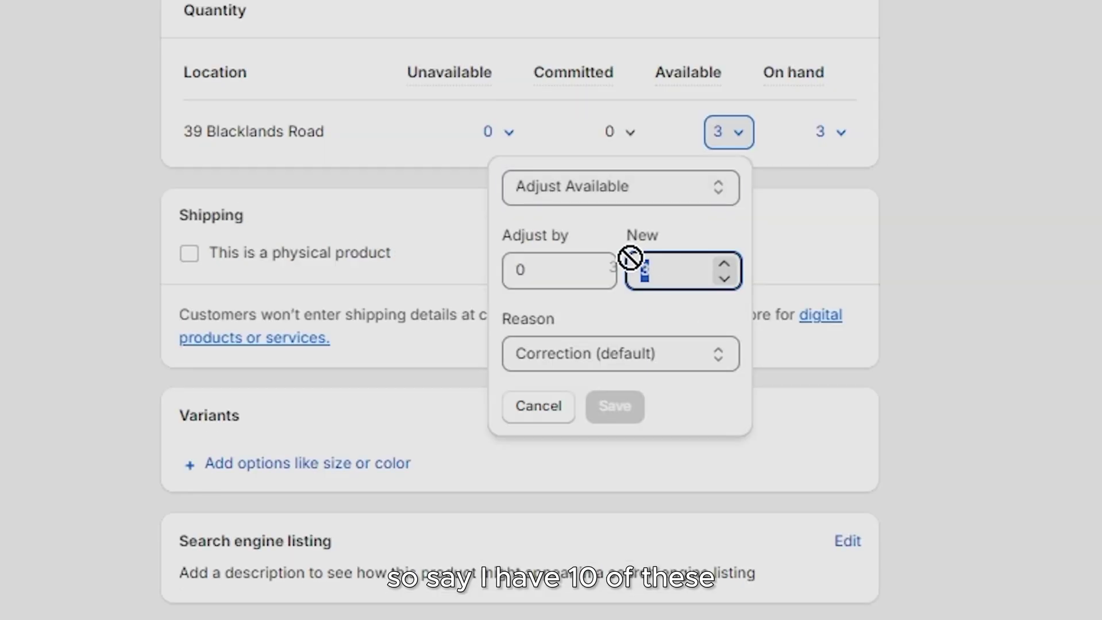
text(10)
click(610, 407)
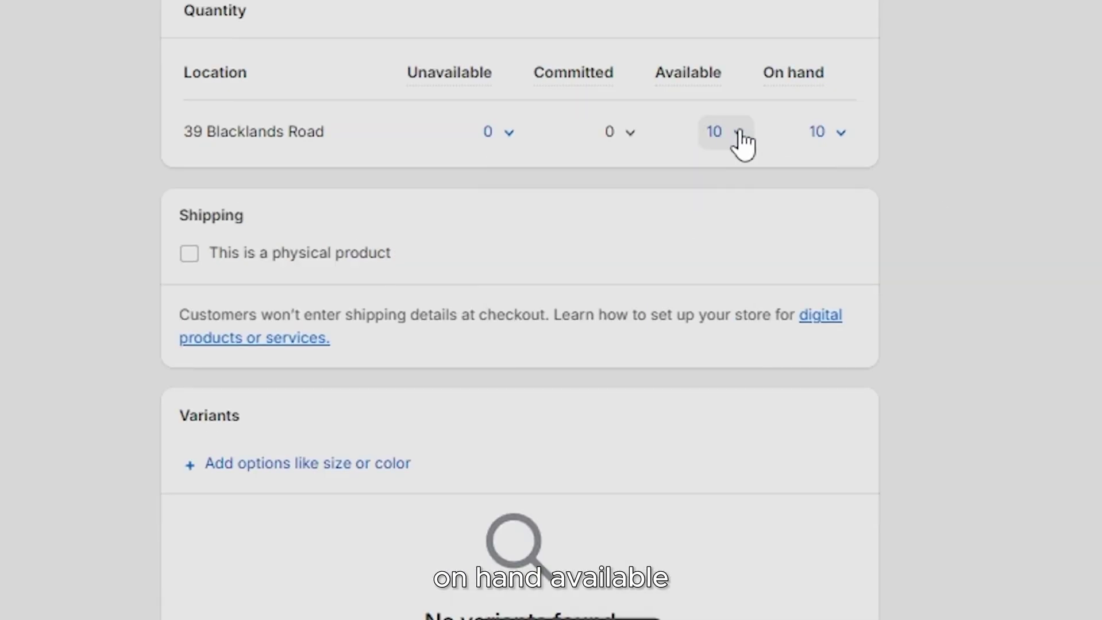
- Mark the jacket as a physical product weighing 4.0 oz
scroll(706, 84, down, 3)
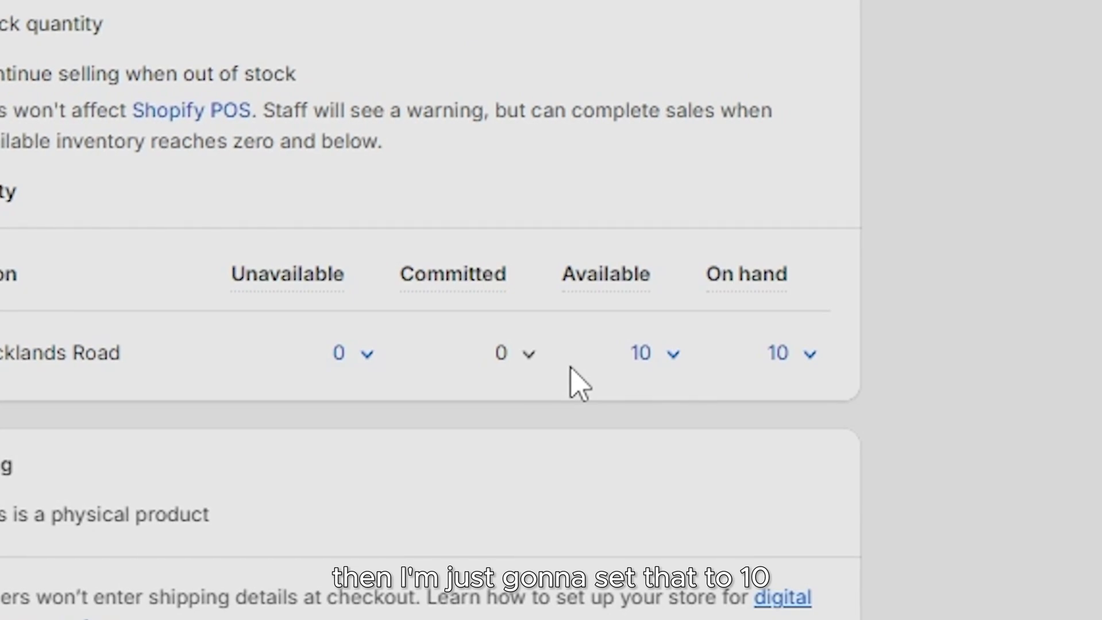
click(57, 517)
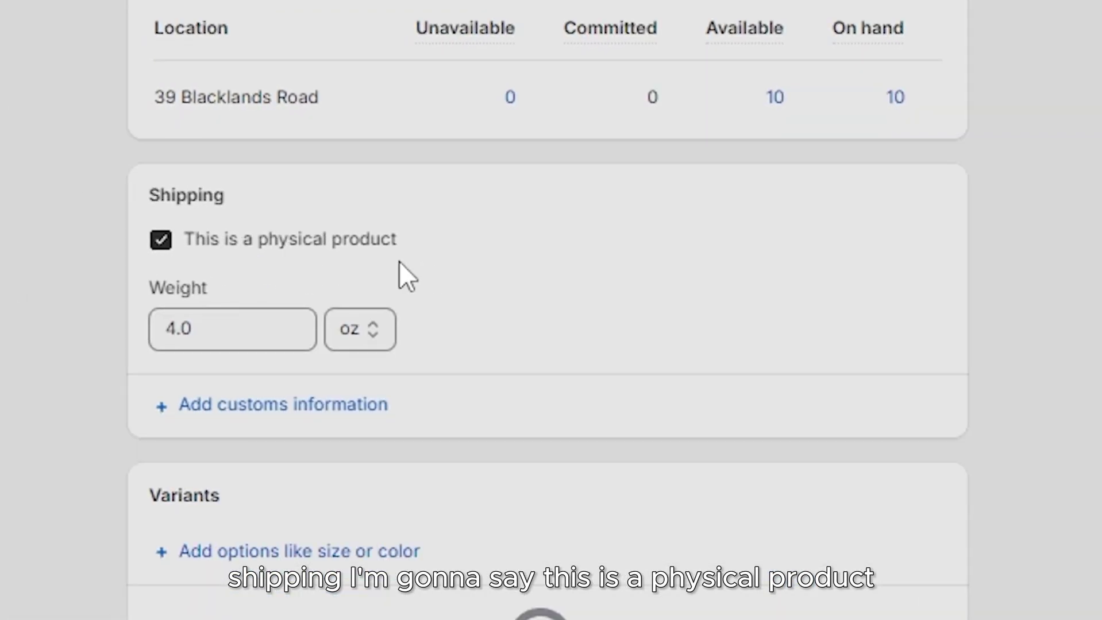
click(237, 258)
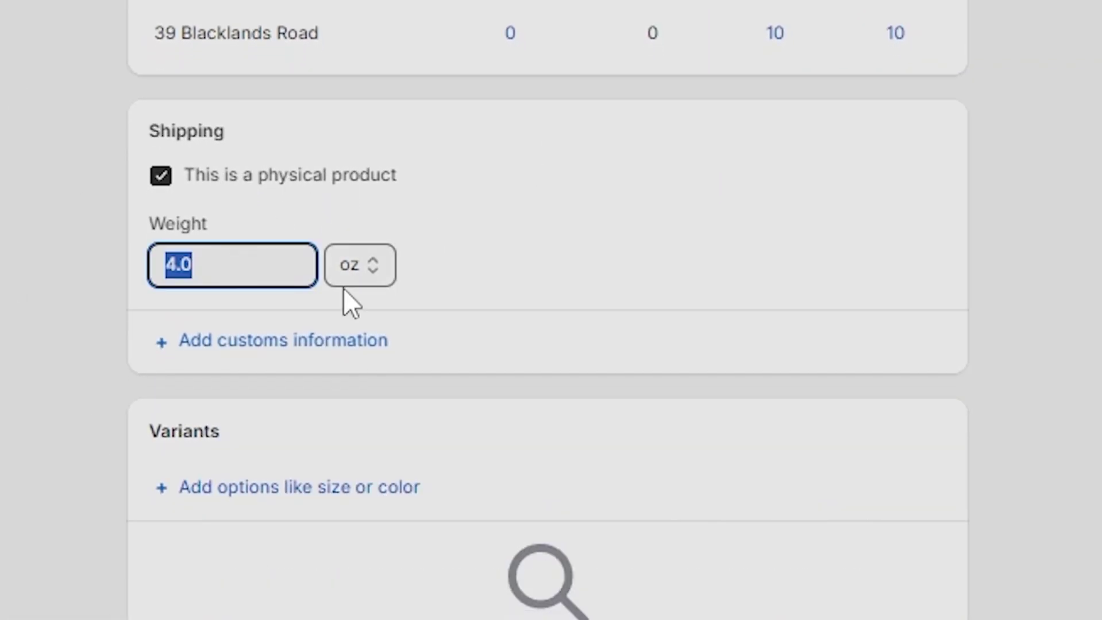
click(367, 267)
click(270, 264)
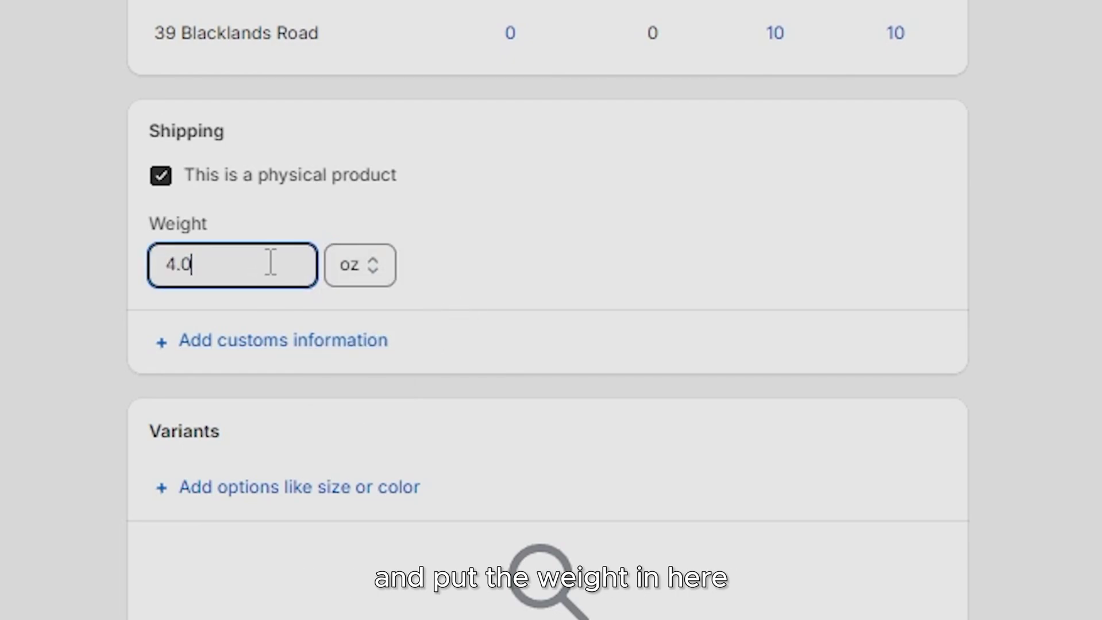
- Add a variant option to the jacket named Size
click(402, 488)
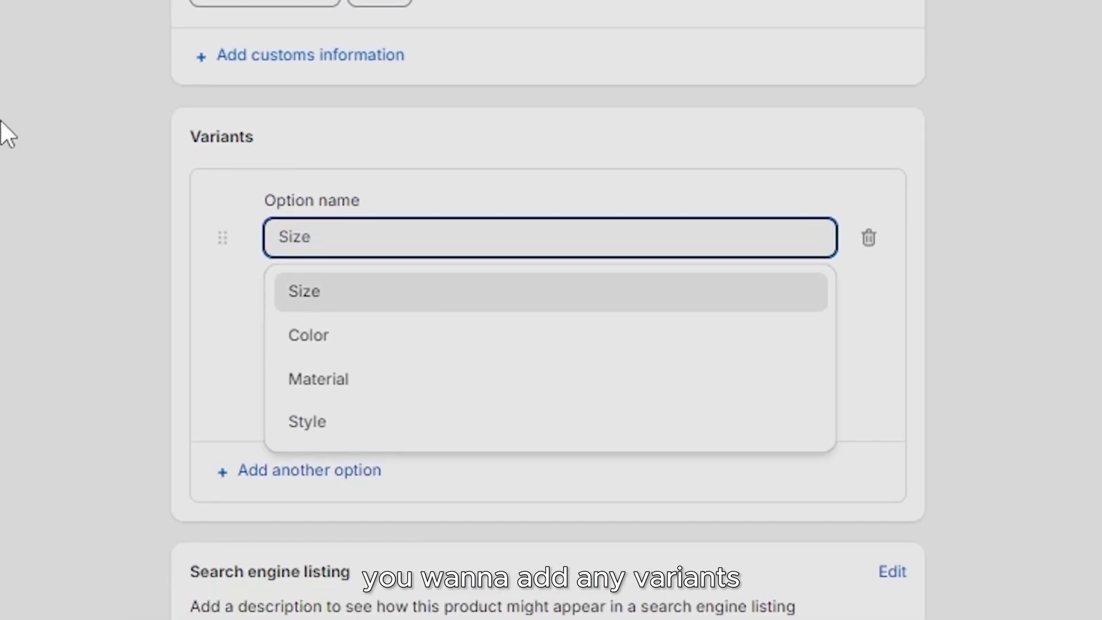
click(249, 468)
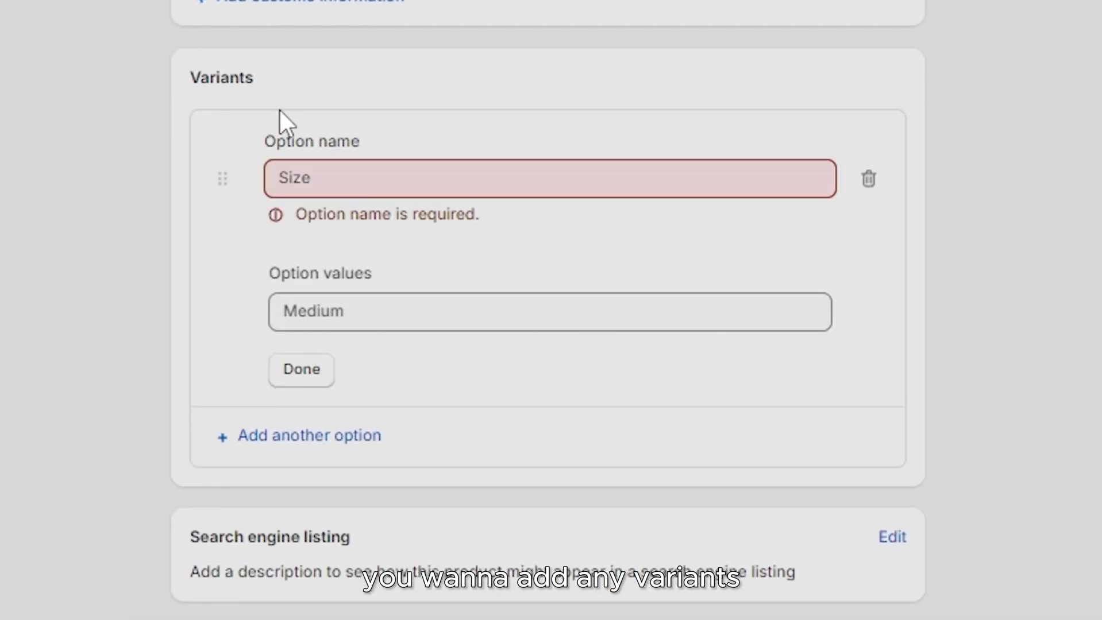
click(344, 172)
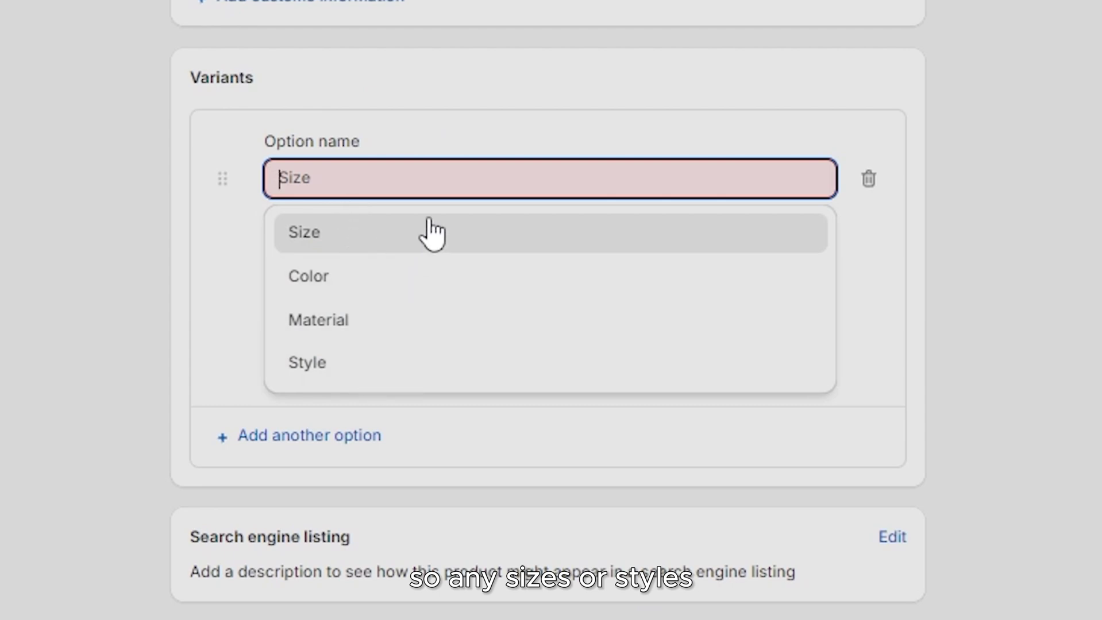
key(Escape)
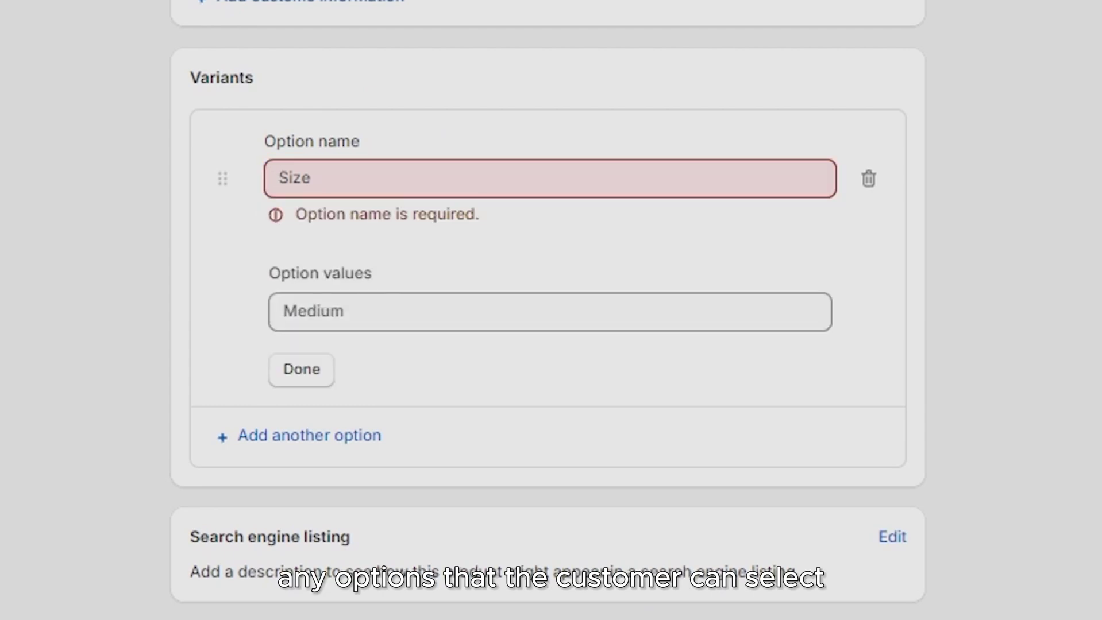
click(334, 162)
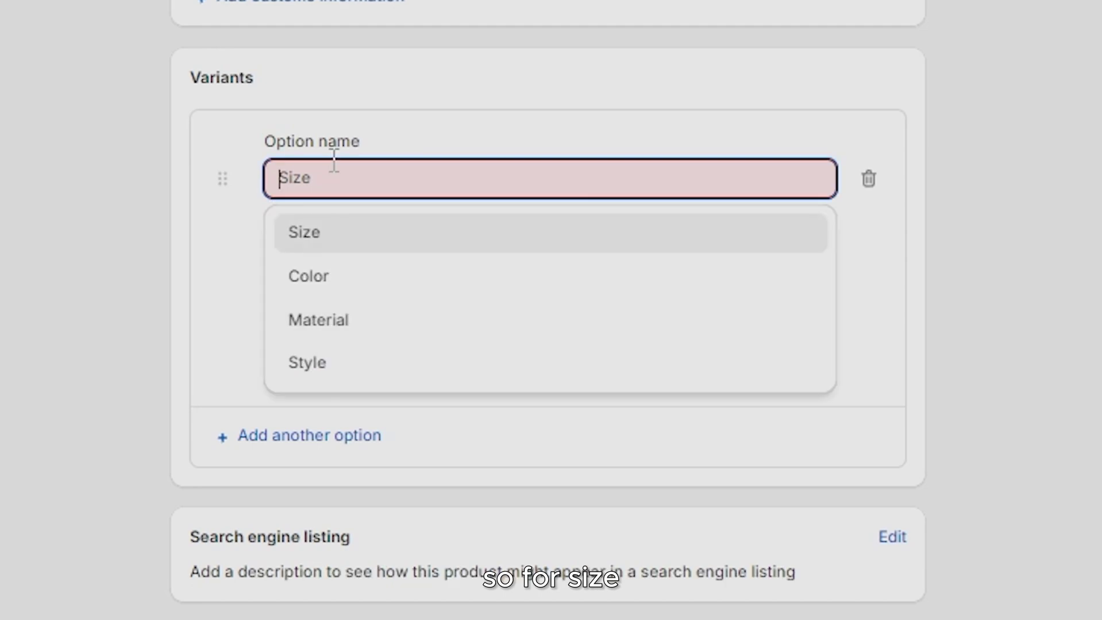
click(311, 234)
- Enter the size values EXTRA SMALL, SMALL, MEDIUM, LARGE and EXTRA LARGE
text(EXTR)
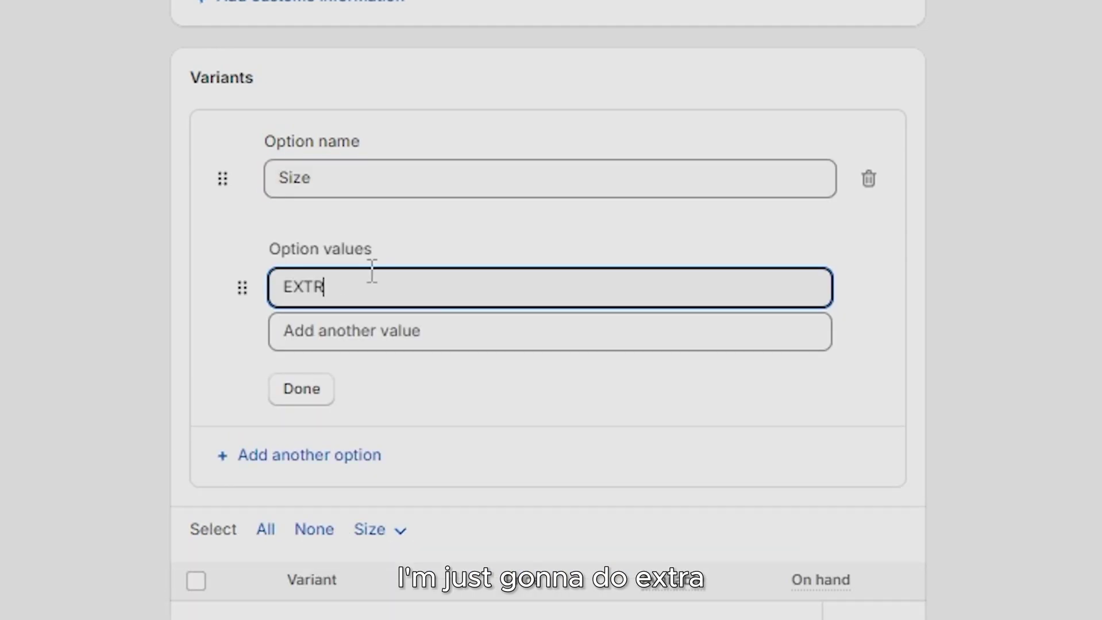
text(A SMALL)
key(Return)
text(SMALL)
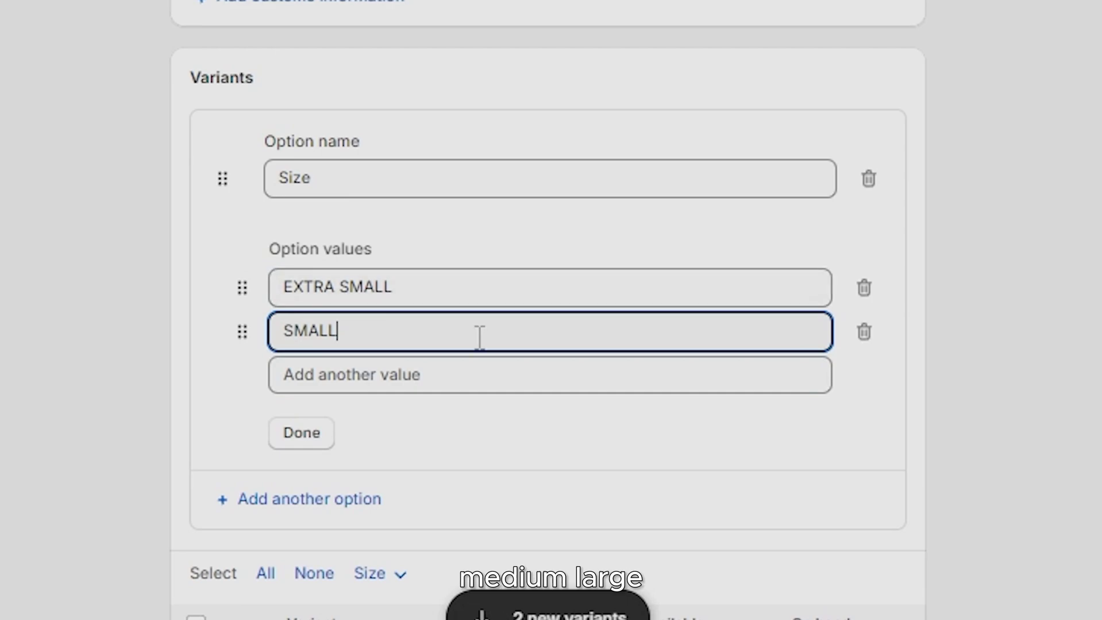
key(Return)
text(MEDIUM)
key(Return)
text(LARGE)
key(Return)
text(EX)
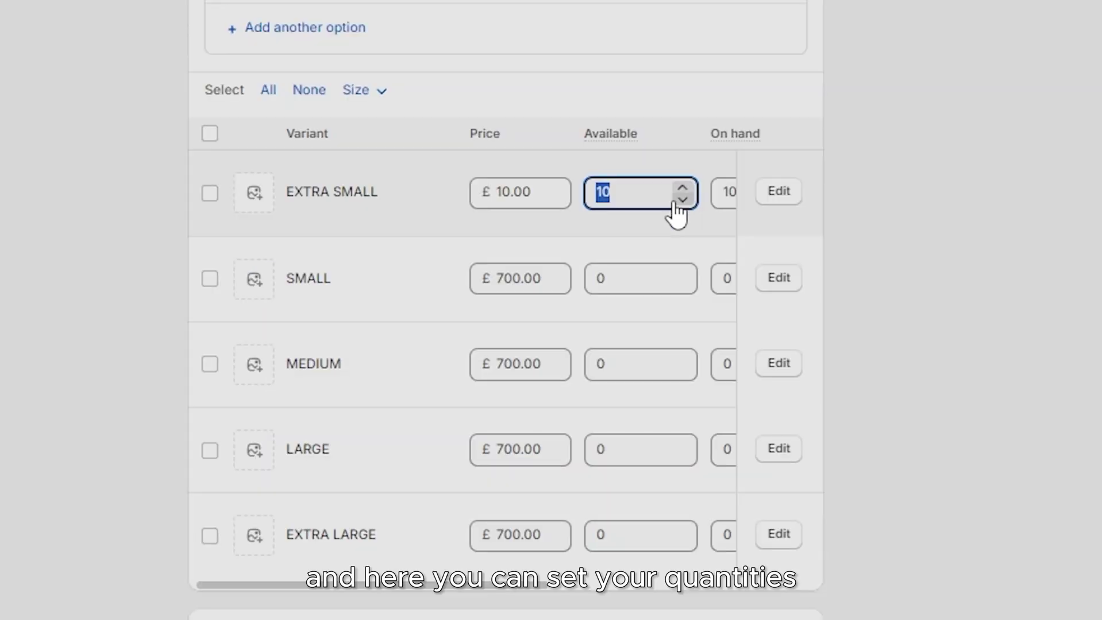
click(784, 171)
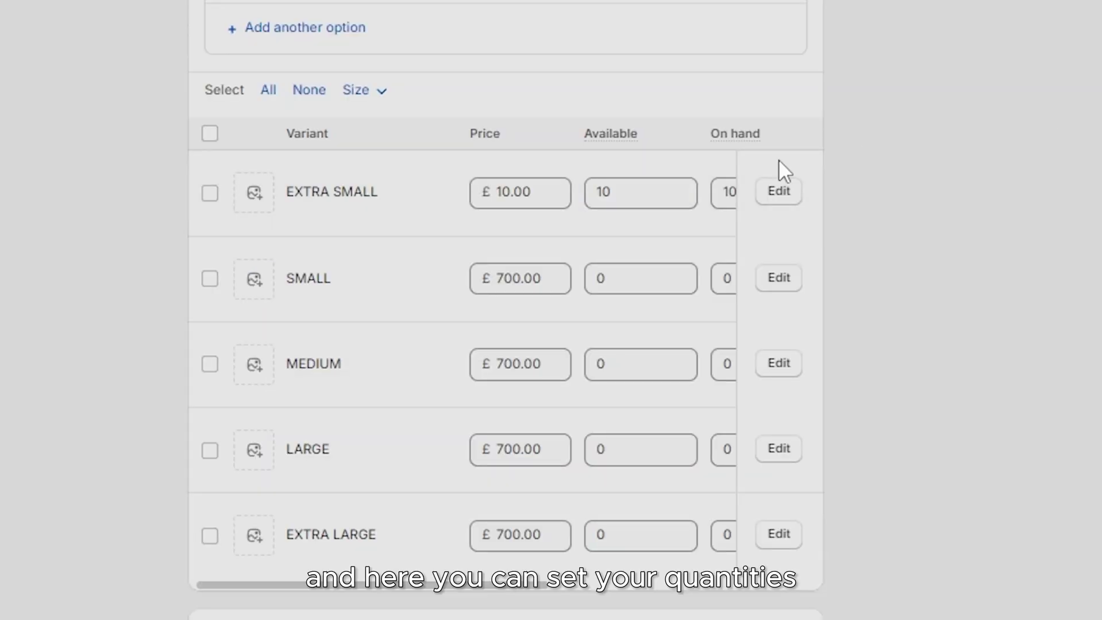
- Set available stock to 2 for each size and 4 for MEDIUM
double_click(649, 202)
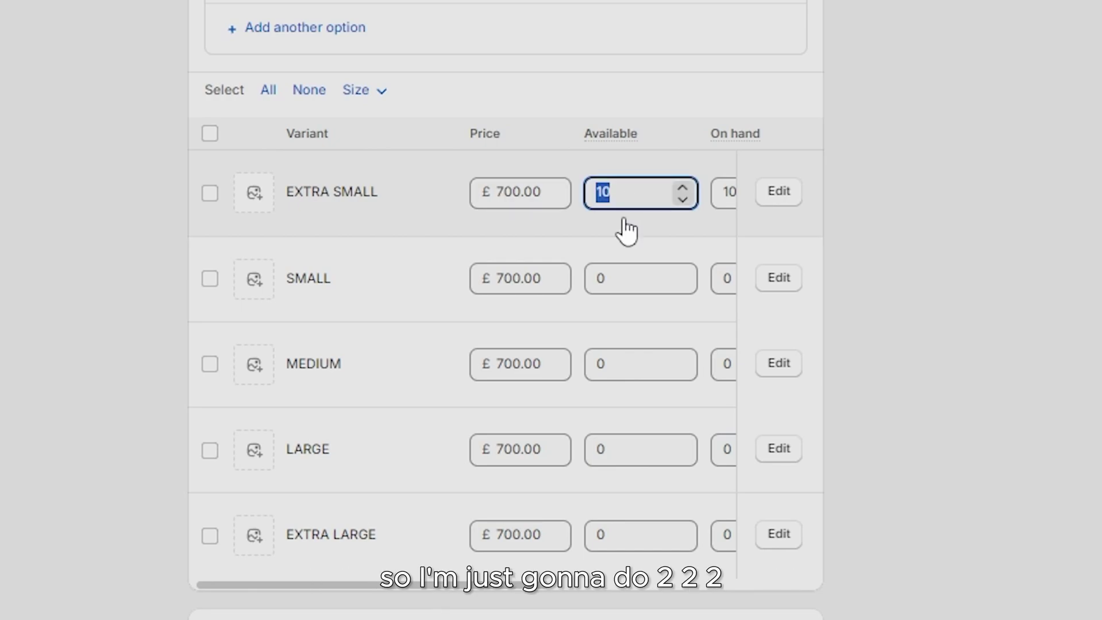
double_click(620, 278)
text(2)
double_click(615, 357)
text(2)
double_click(619, 446)
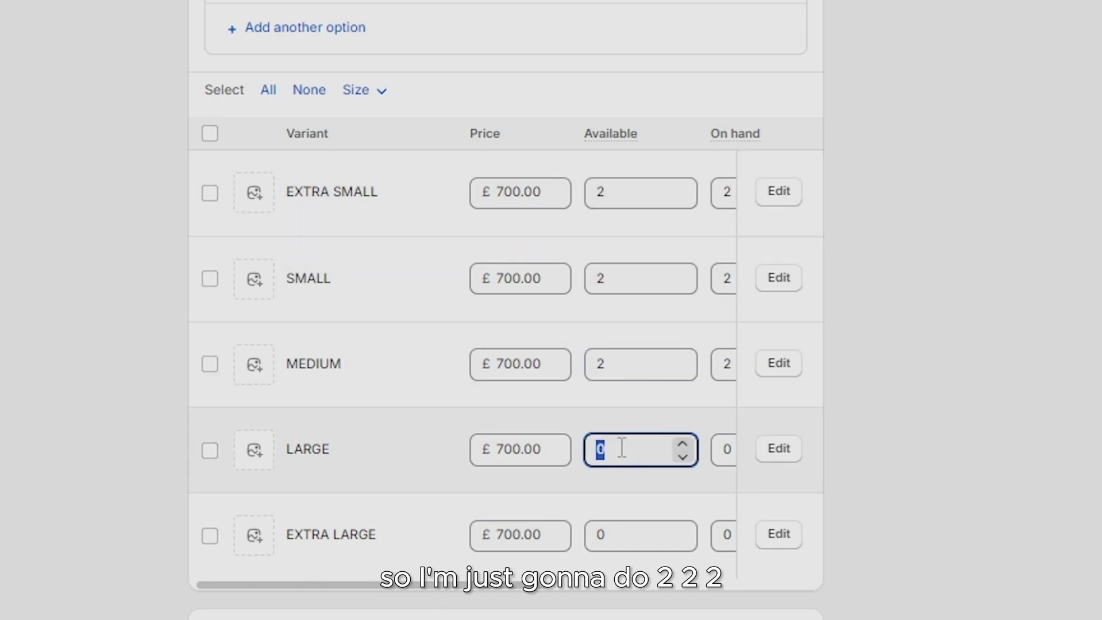
text(2)
double_click(622, 528)
text(4)
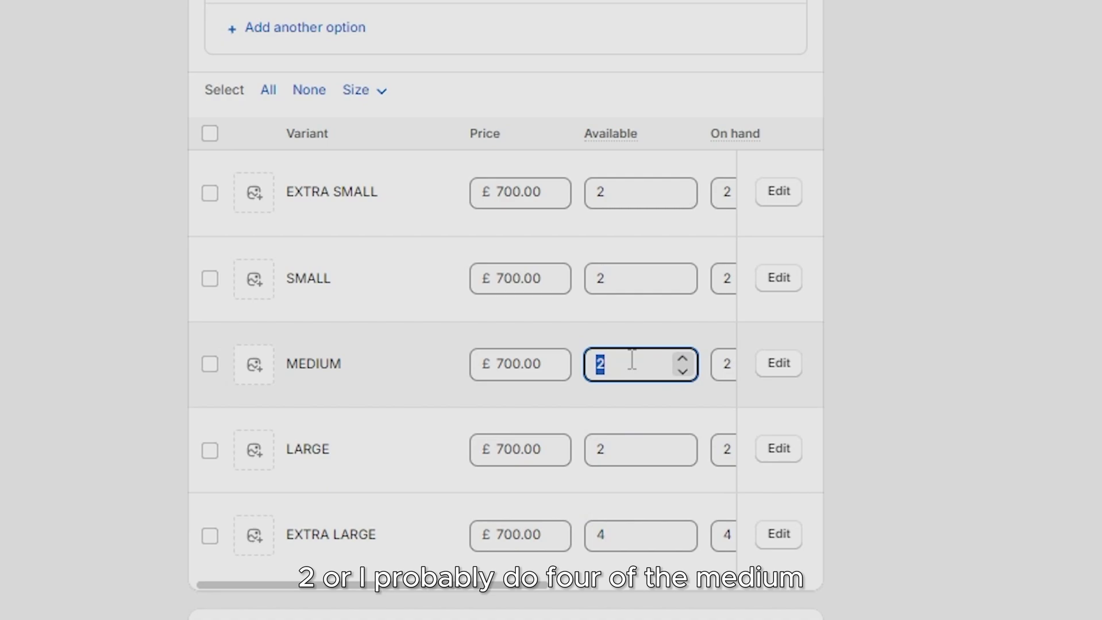
double_click(623, 534)
text(2)
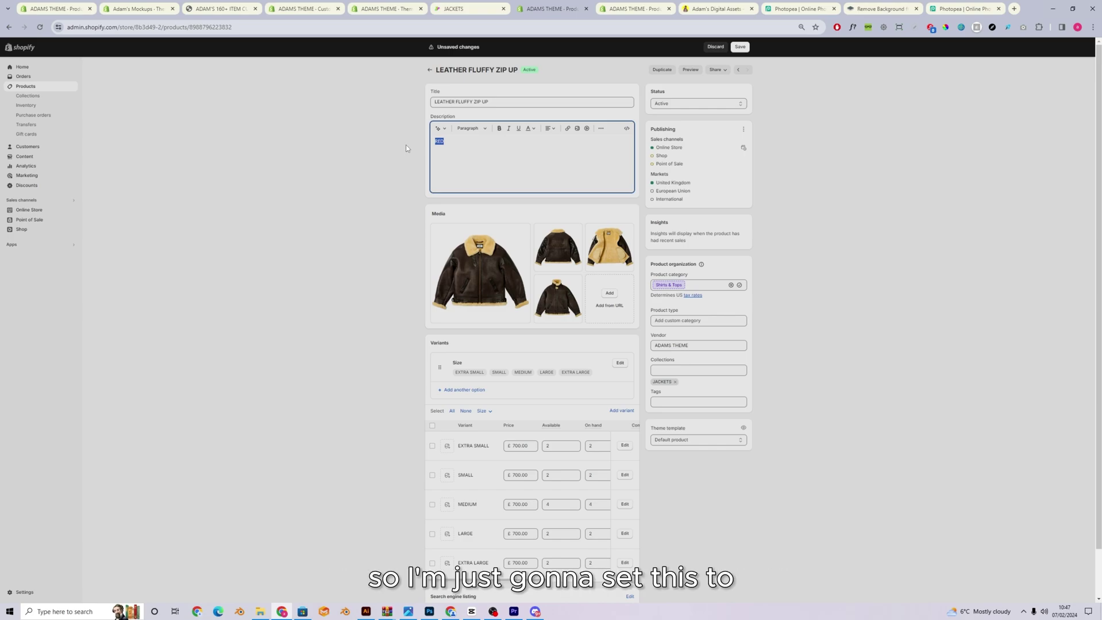
- Type the description lines '- PREMIUM LEATHER', '- AUTHENTIC INTERIOR FUR', '- DESIGNED BY PALACE', 'ALL SALES FINAL'
text(- PREMIUM LEATHER)
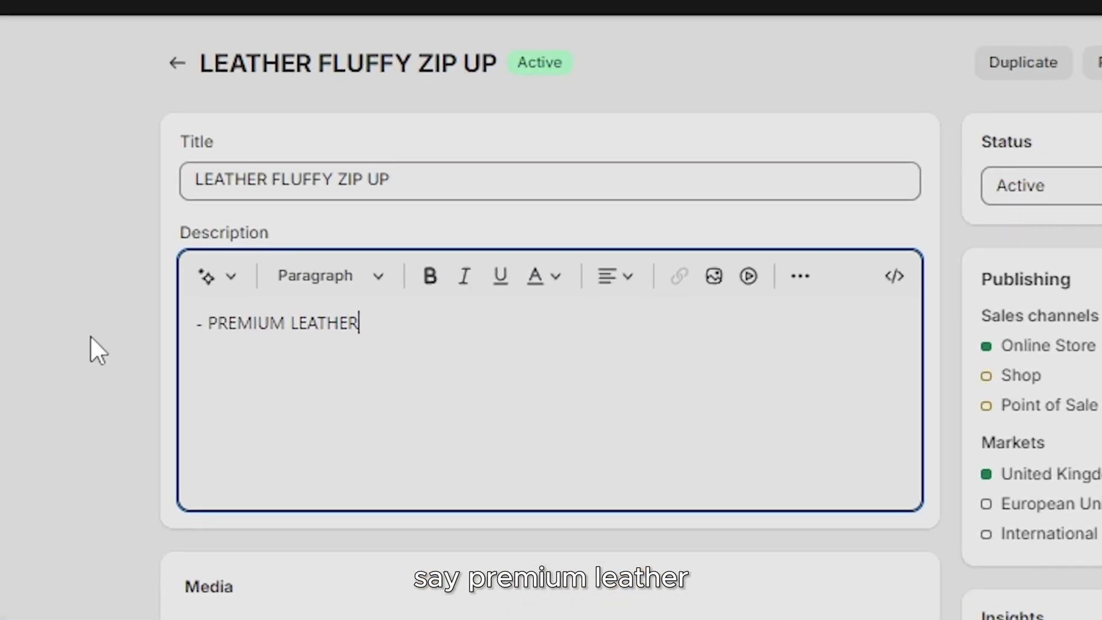
key(Return)
text(- AUTHENTIC INTE)
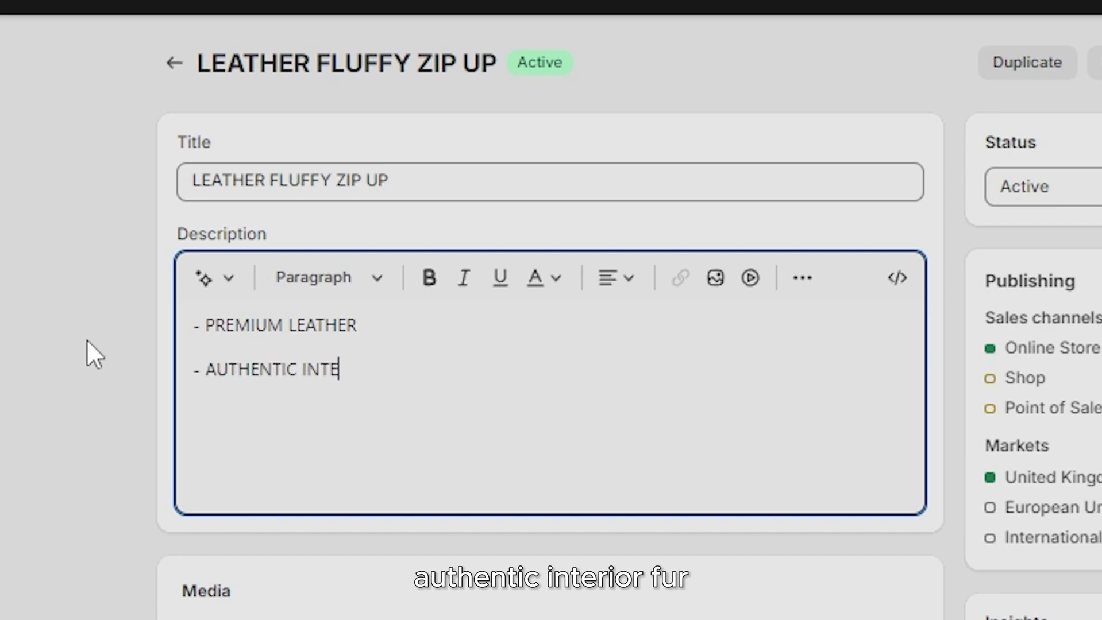
text(RIOR FUR)
key(Return)
text(- DESIGNED)
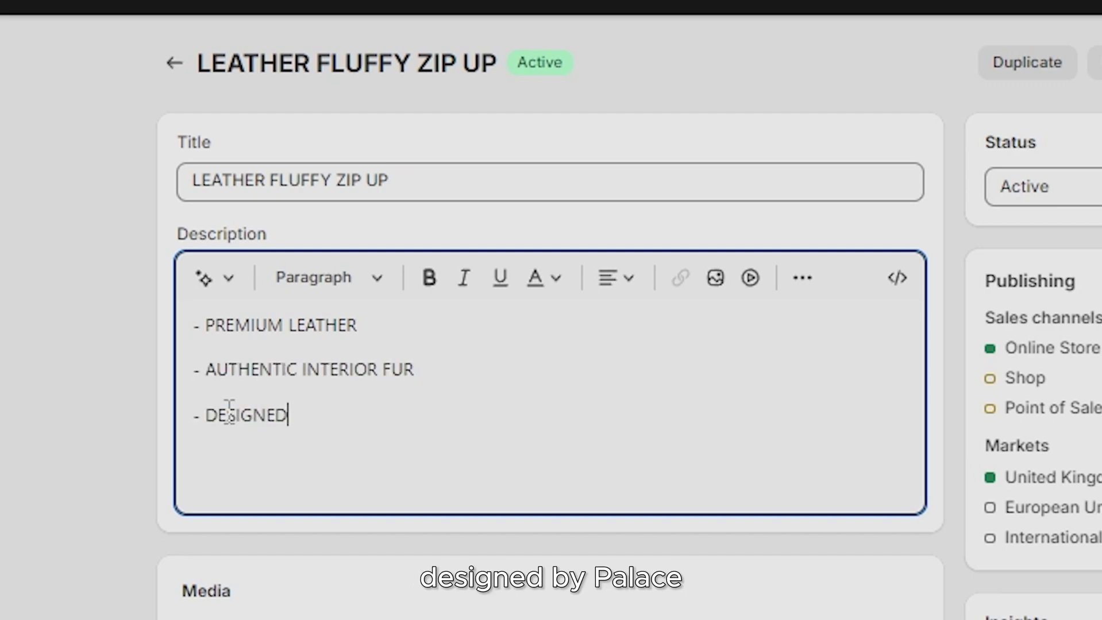
text( BY PALACE)
key(Return)
text(AL)
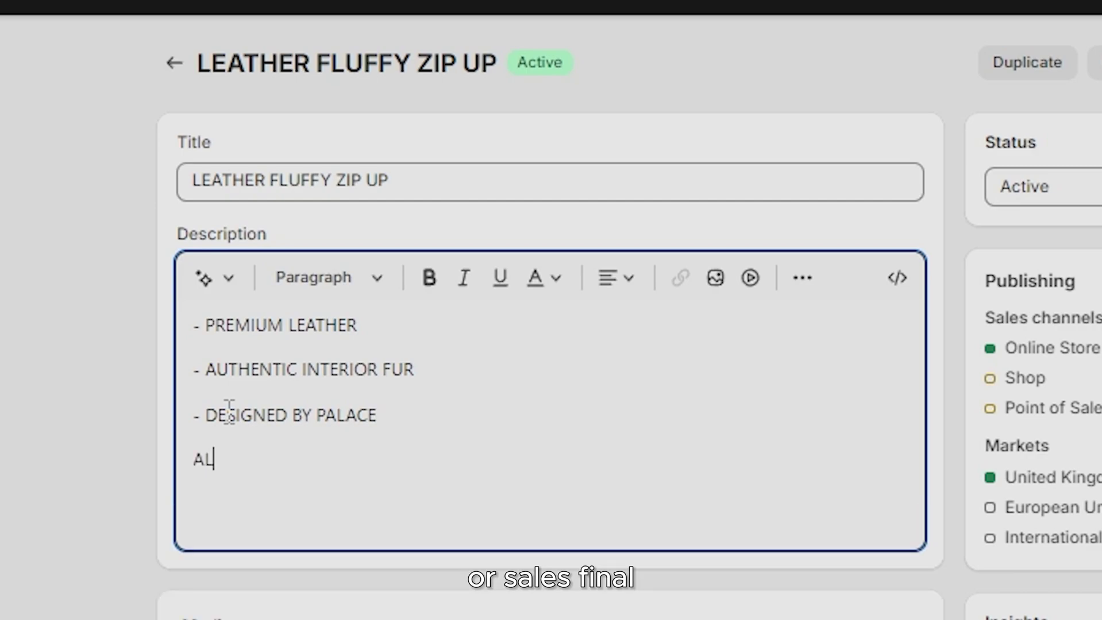
text(L SALES FINAL)
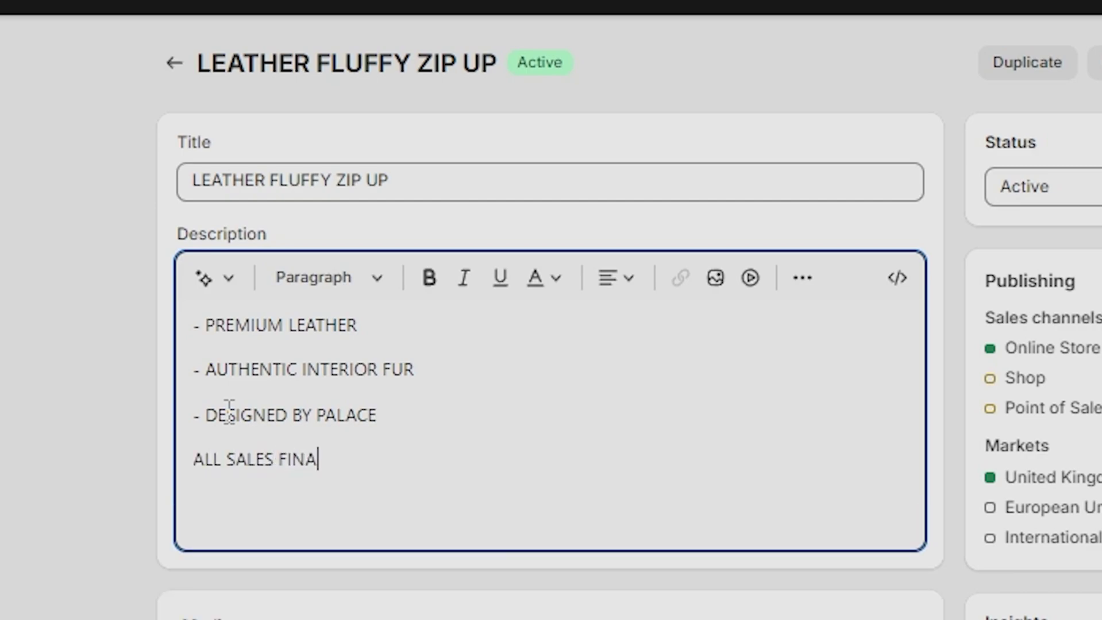
- Format the description as white Heading 1 with ALL SALES FINAL in red, and save
key(ctrl+a)
click(327, 277)
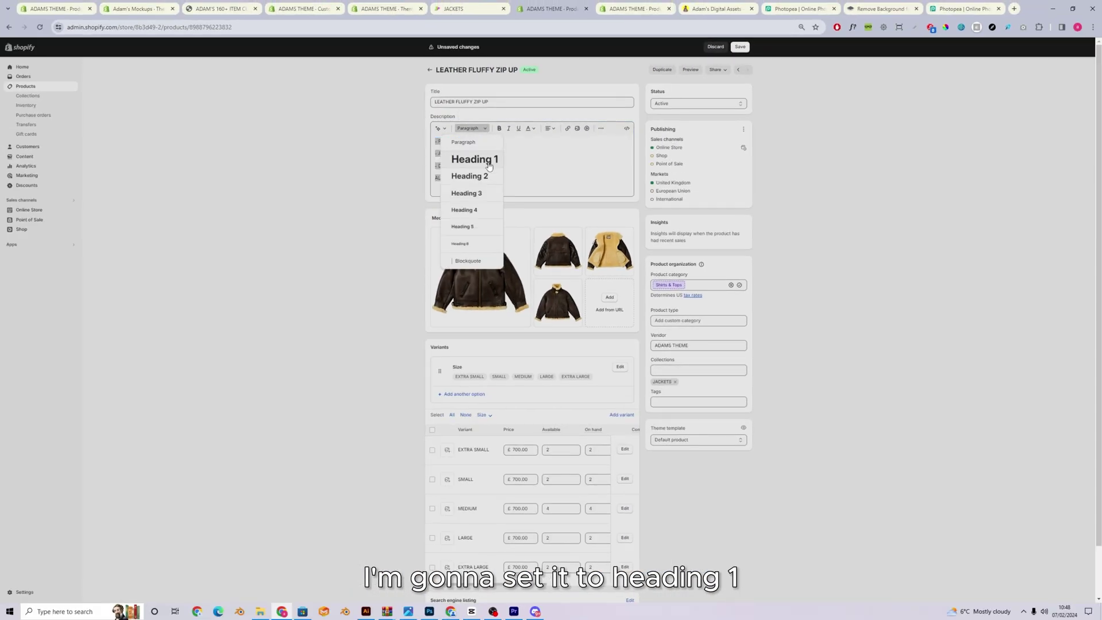
click(475, 160)
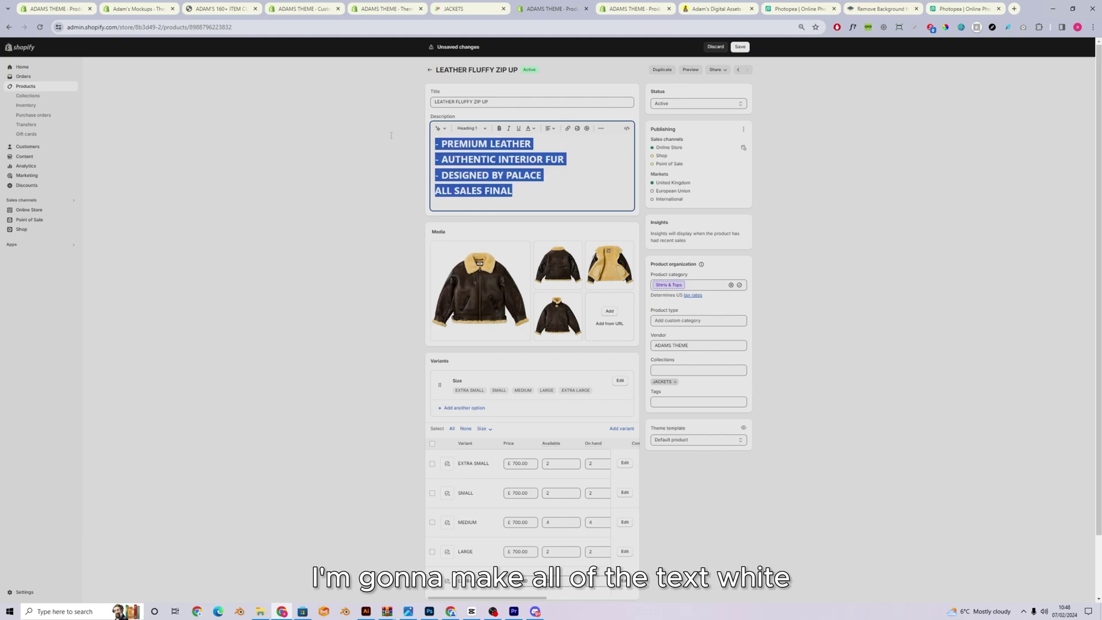
click(529, 129)
click(510, 225)
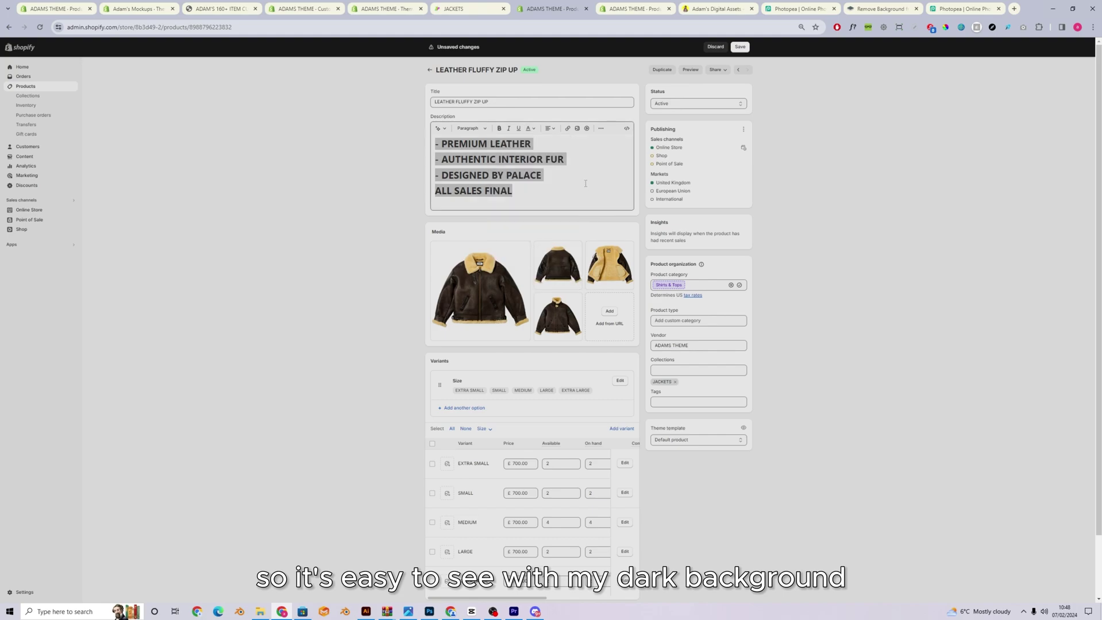
click(530, 129)
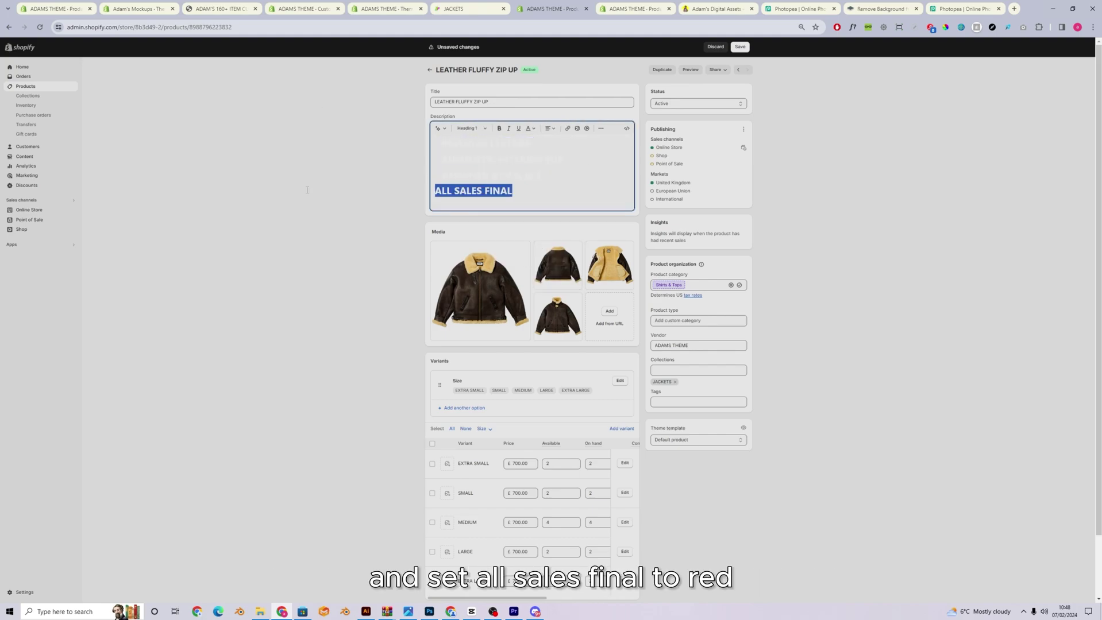
click(532, 128)
click(739, 47)
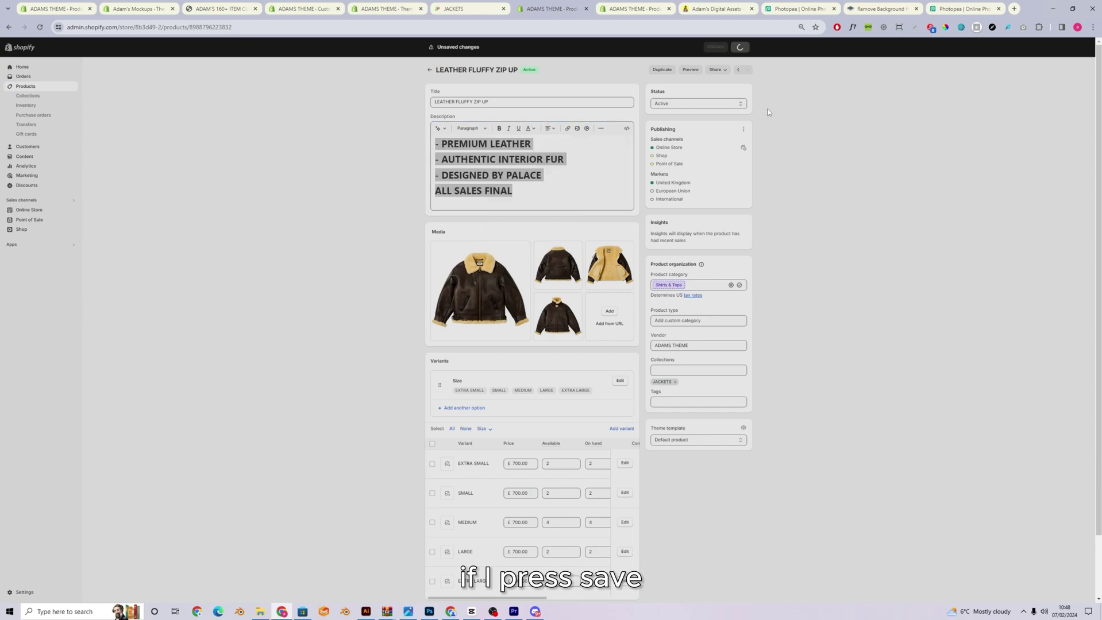
- Preview the jacket on the storefront and choose SMALL from the Size dropdown
click(695, 70)
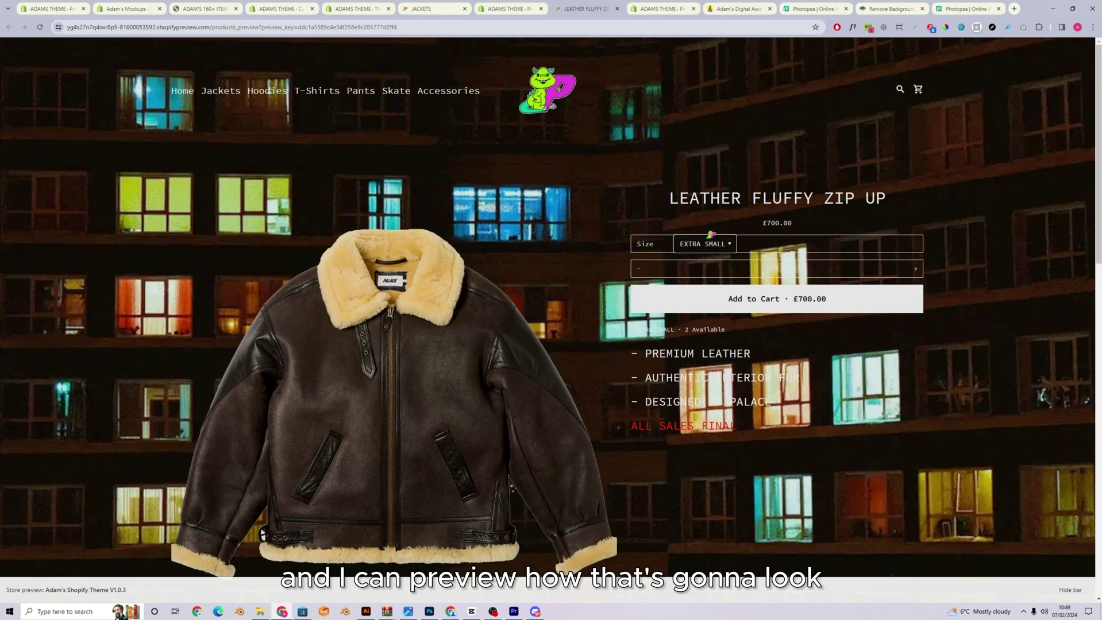
click(704, 244)
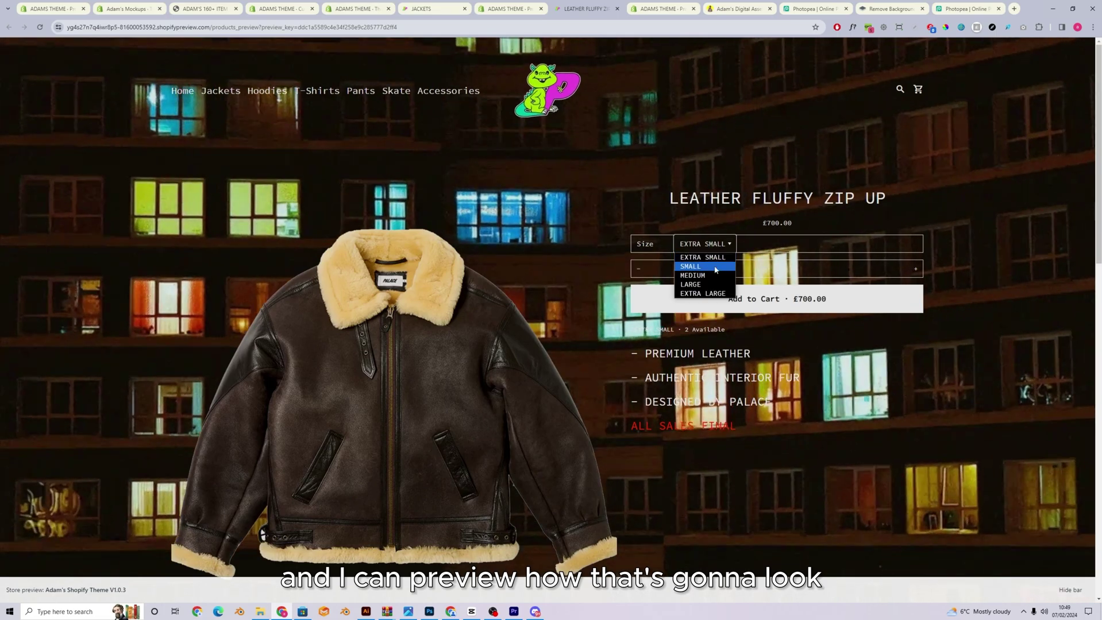
click(806, 290)
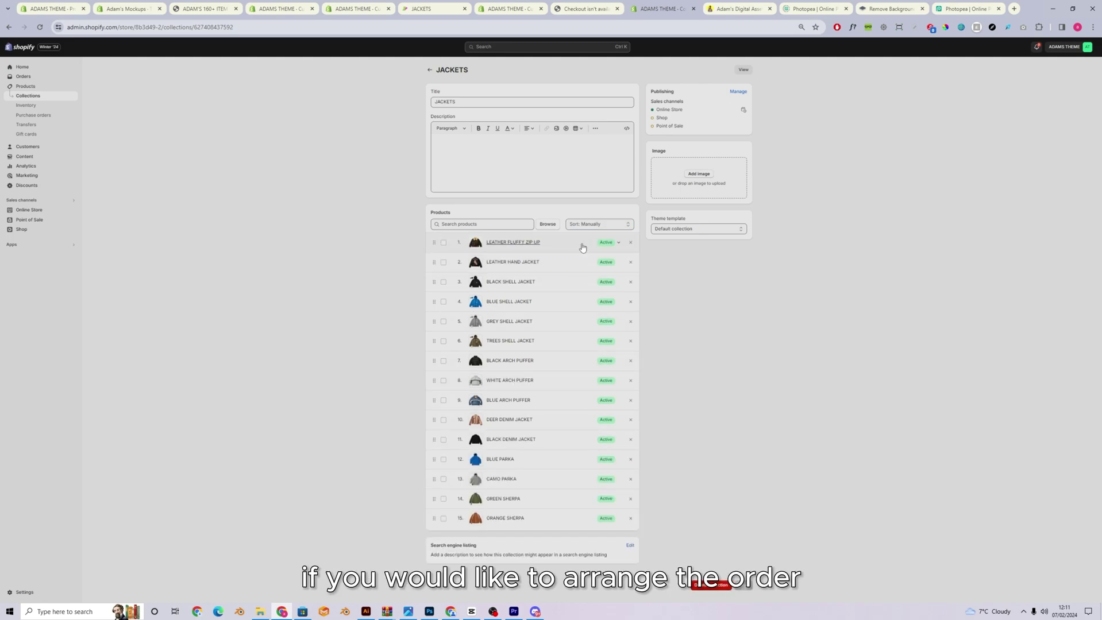
- Set the JACKETS collection's sort order to Best selling
click(602, 234)
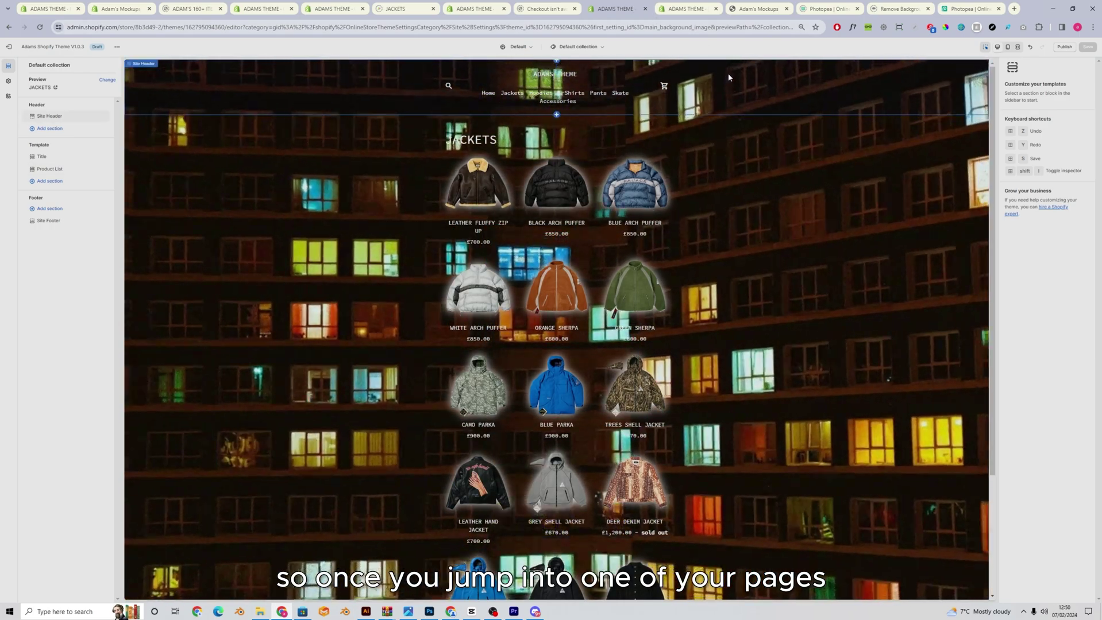
- Set the theme content width to 2000 px and the JACKETS grid to 4 desktop columns
click(729, 78)
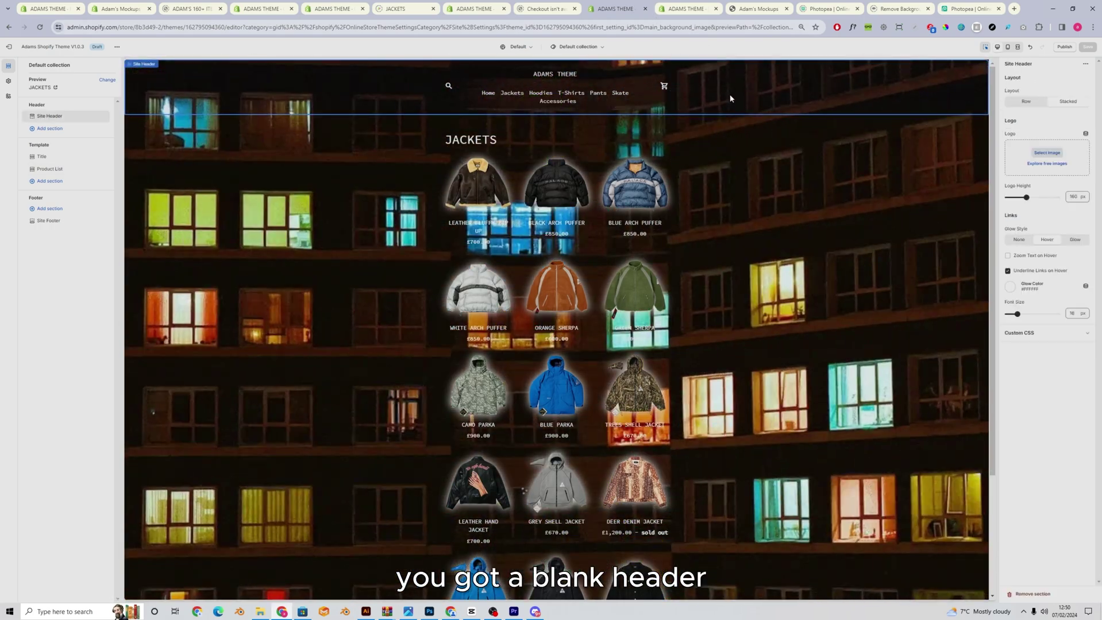
click(689, 247)
scroll(689, 247, down, 3)
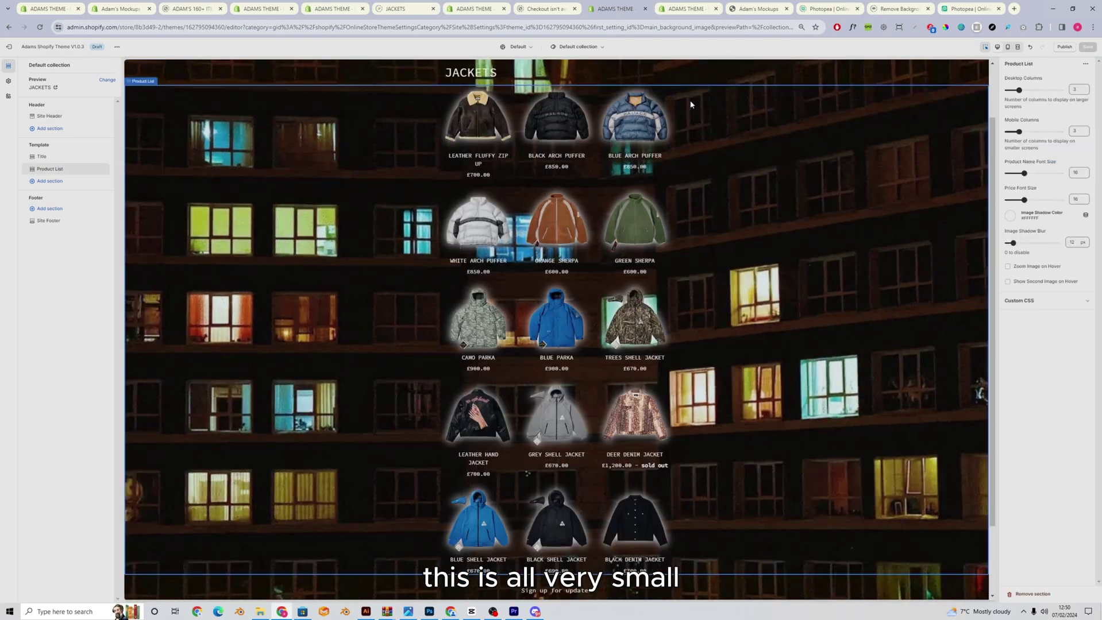
scroll(632, 230, up, 3)
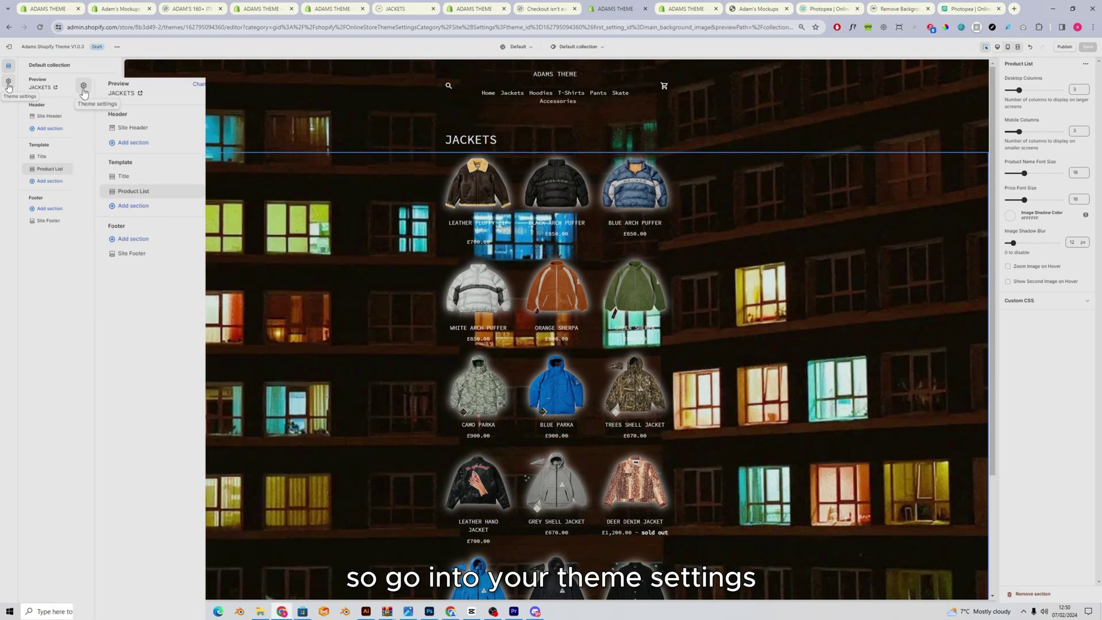
click(8, 81)
drag(49, 260, 67, 260)
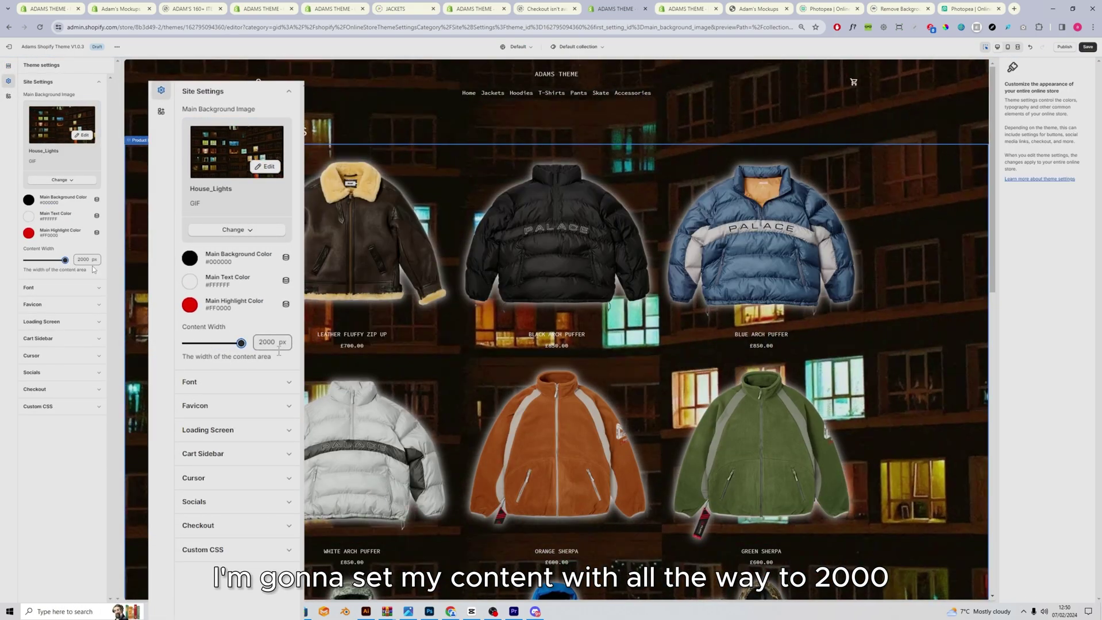
click(517, 172)
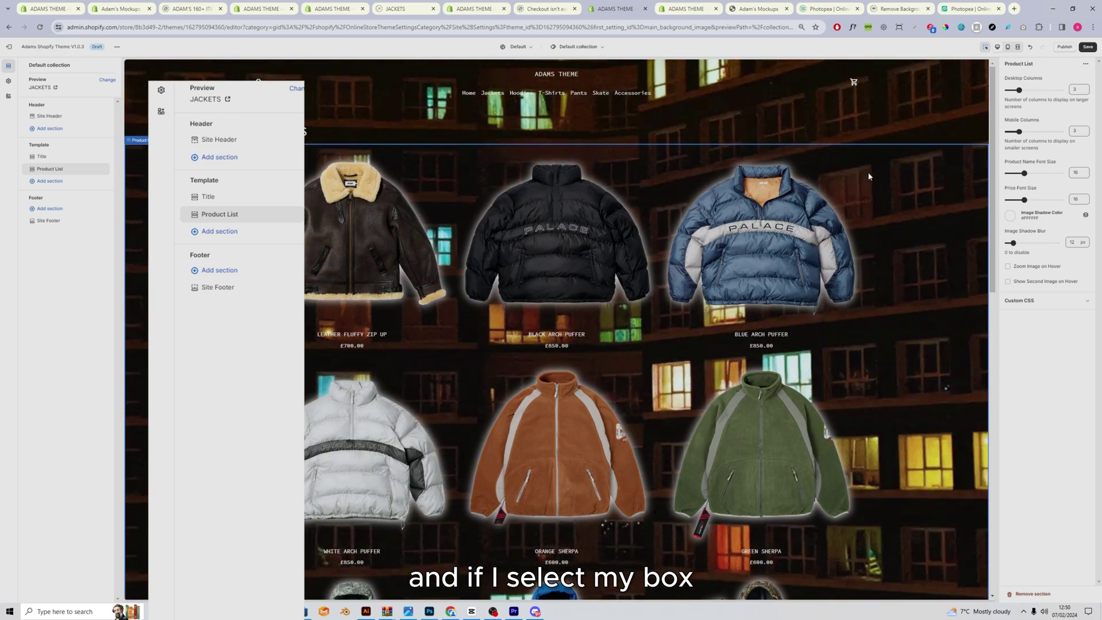
drag(1018, 90, 1026, 90)
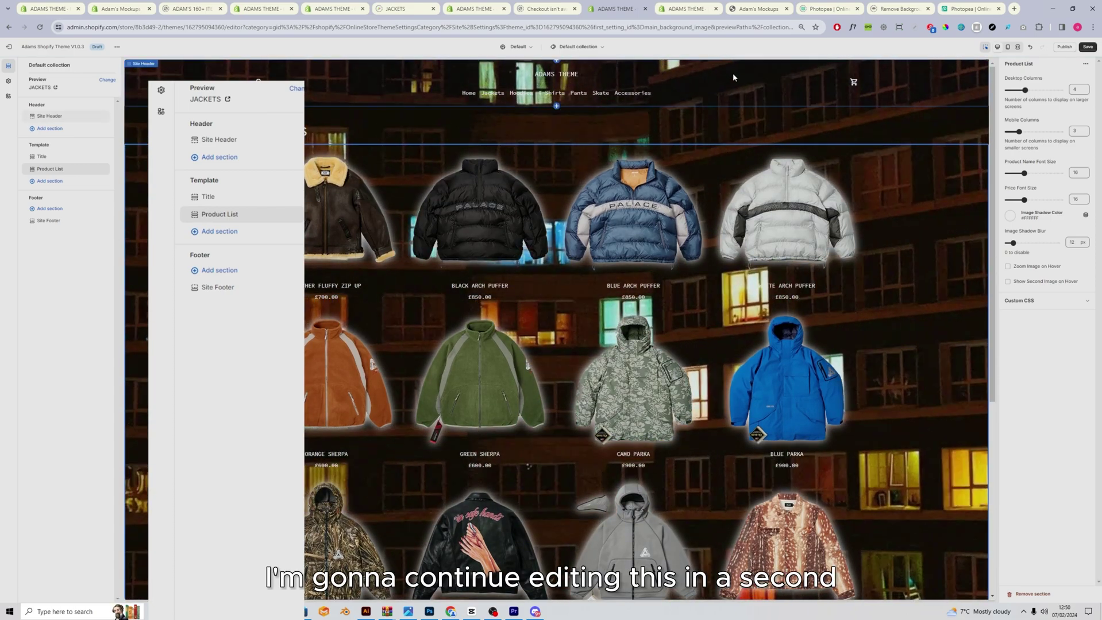
- Use the source GIF as header logo, keep Stacked layout, and set link size to 21 px
click(734, 76)
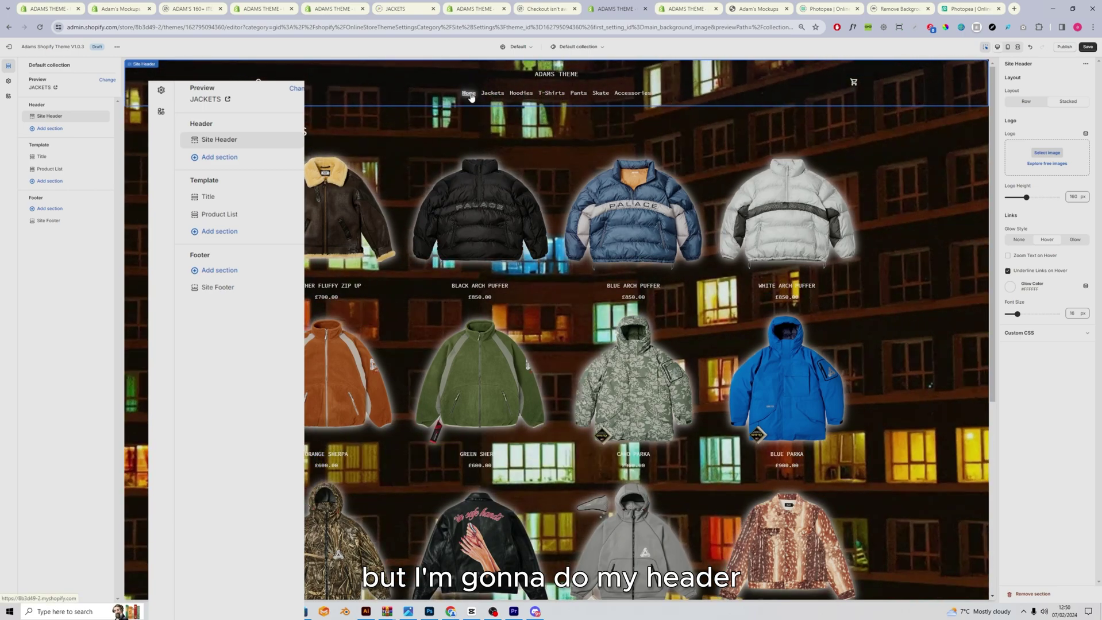
click(1046, 152)
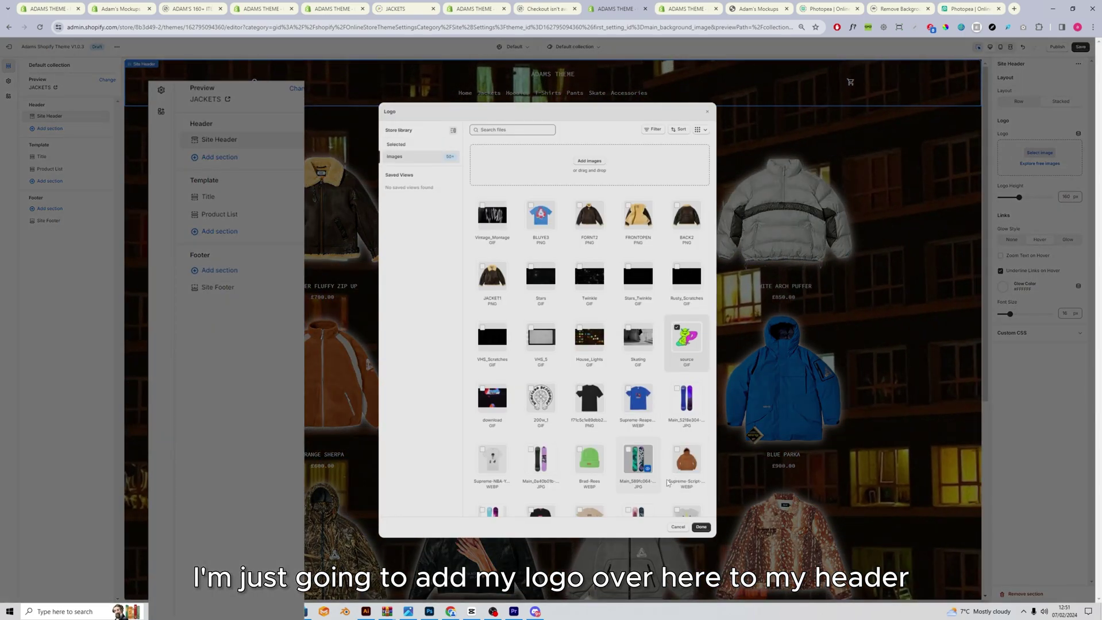
click(700, 526)
click(1018, 106)
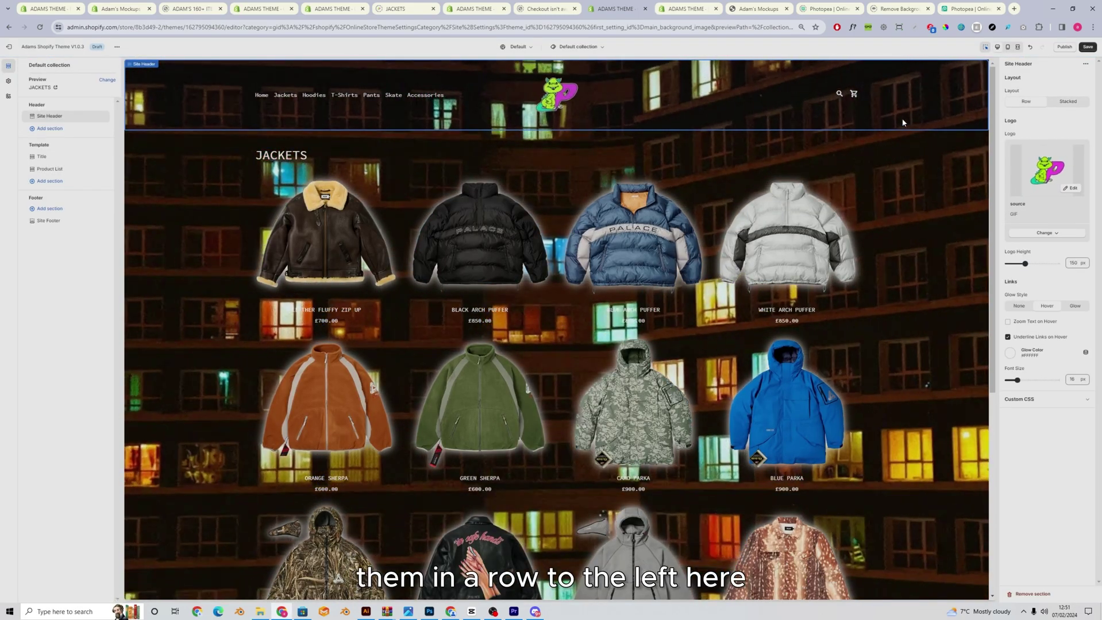
click(1071, 108)
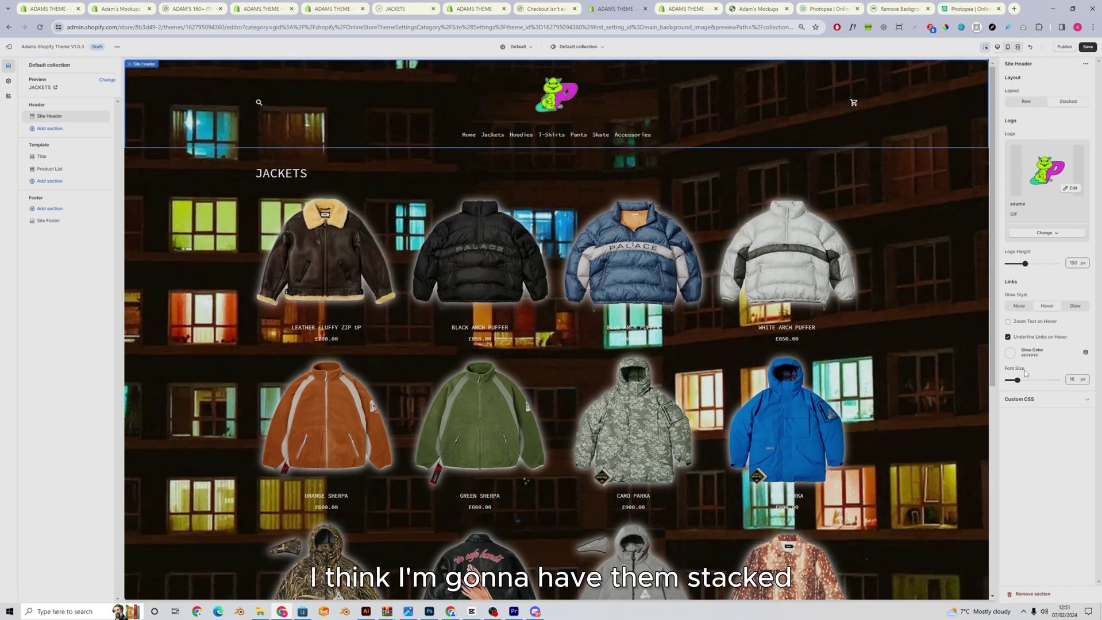
drag(1016, 380, 1026, 380)
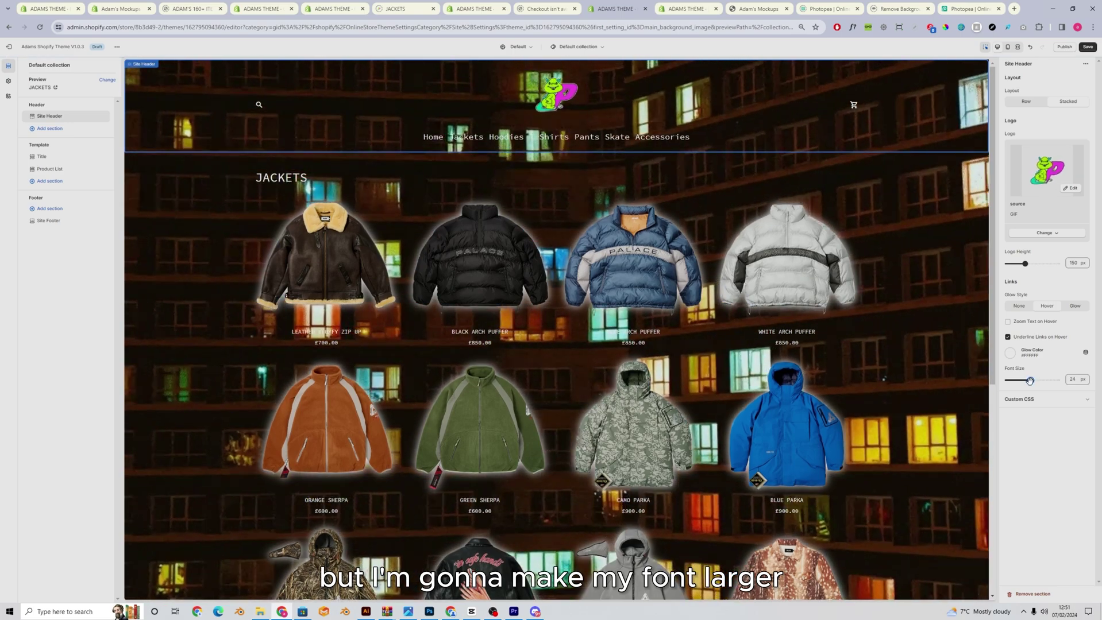
click(578, 190)
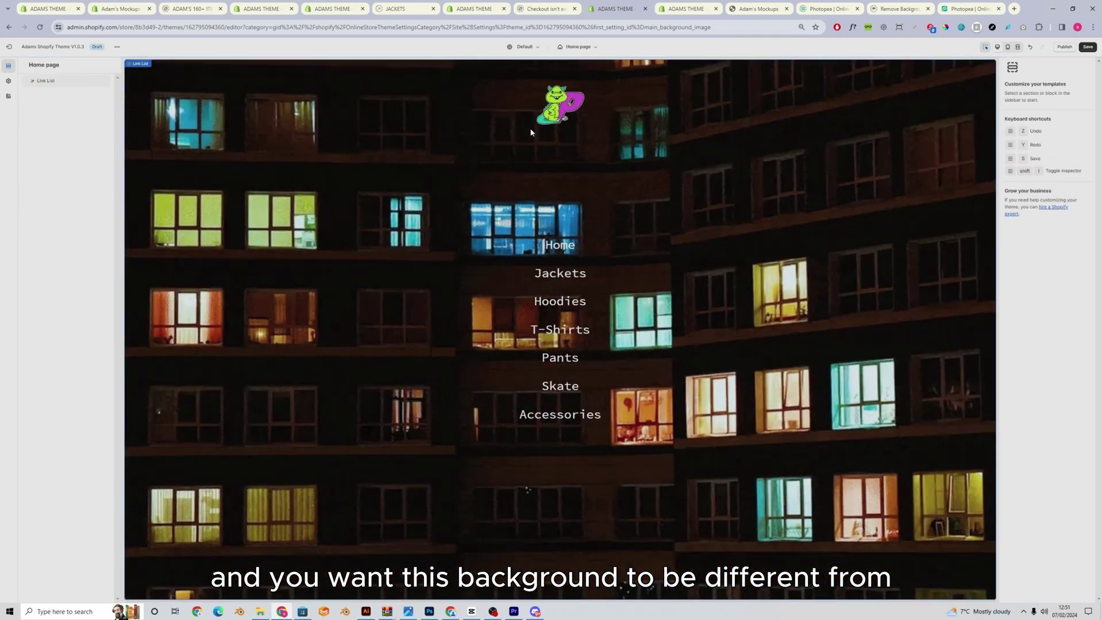
- Select the home page menu section and open its background image library
click(823, 273)
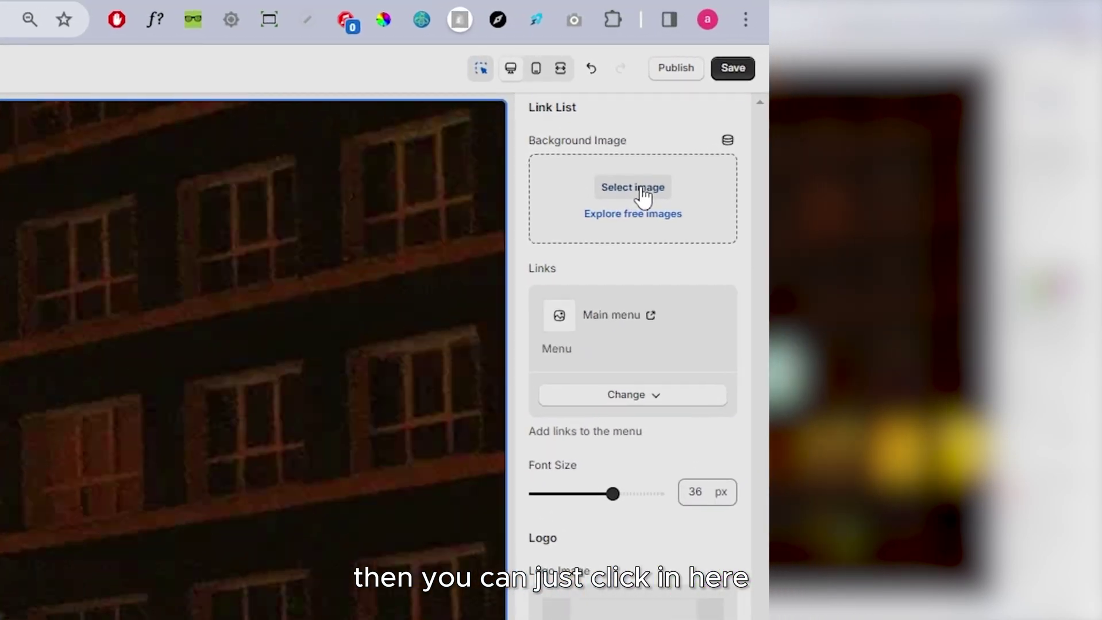
click(642, 191)
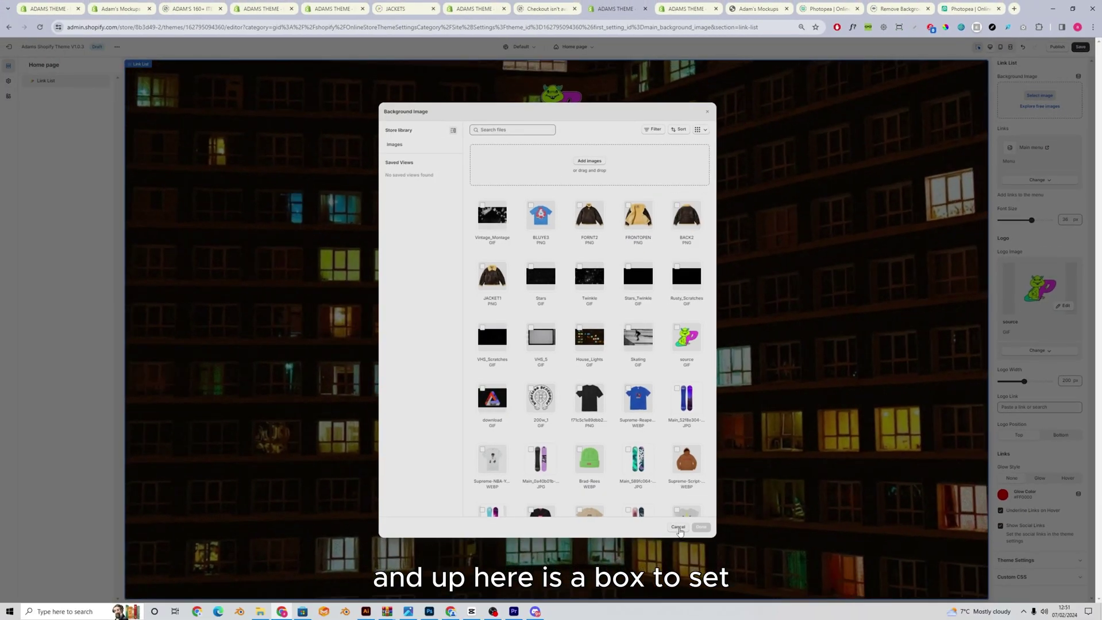
click(678, 527)
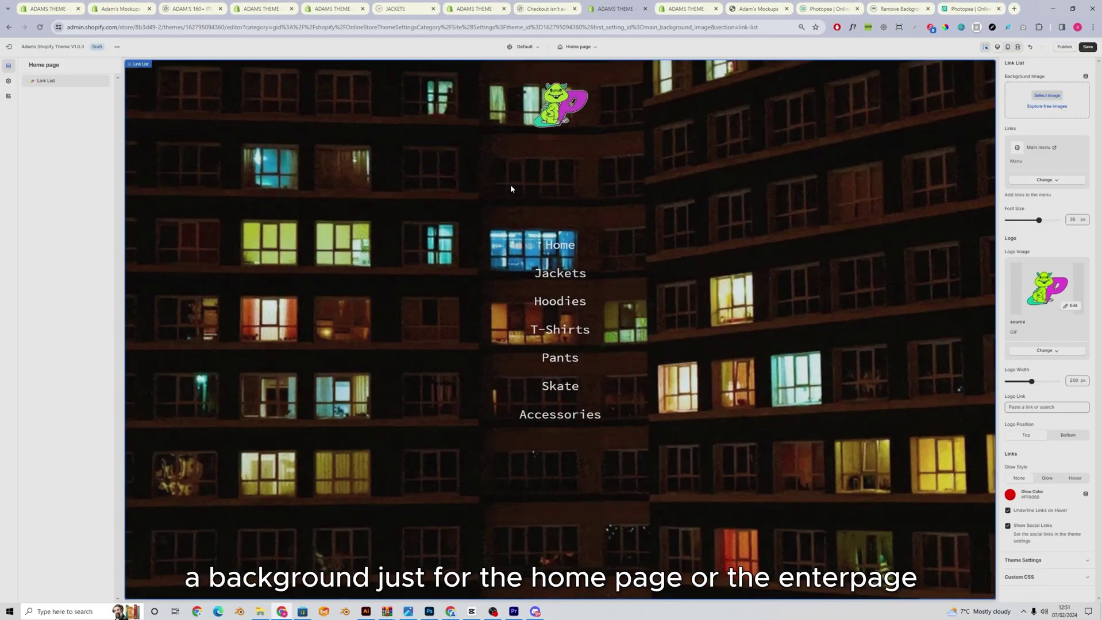
click(1053, 98)
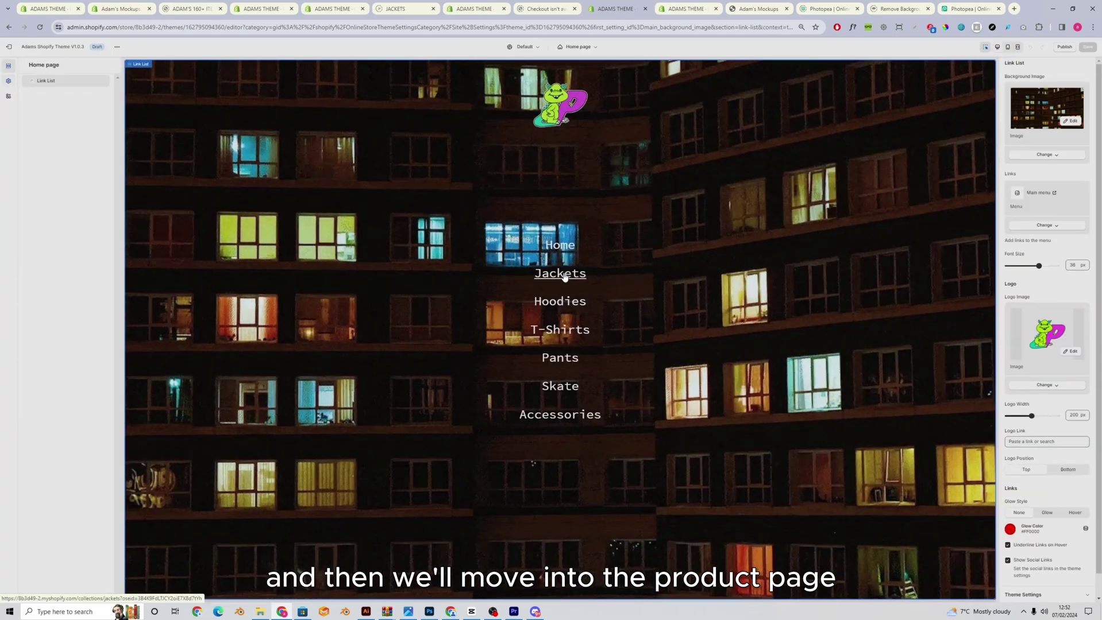
- Set the main background image to the Twinkle GIF from the store library
click(564, 275)
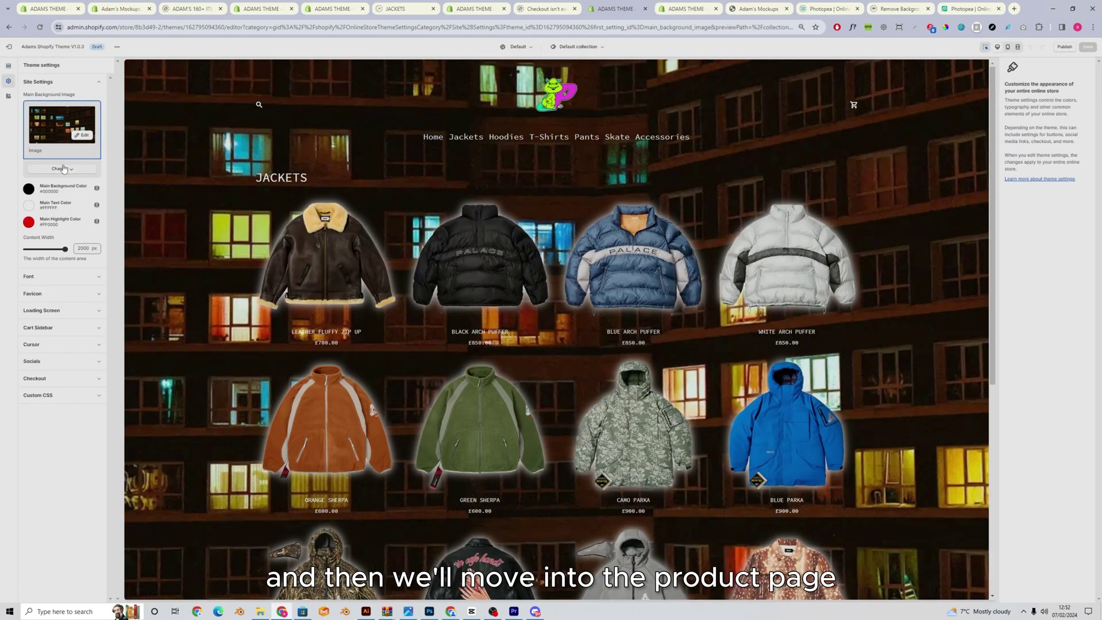
click(62, 168)
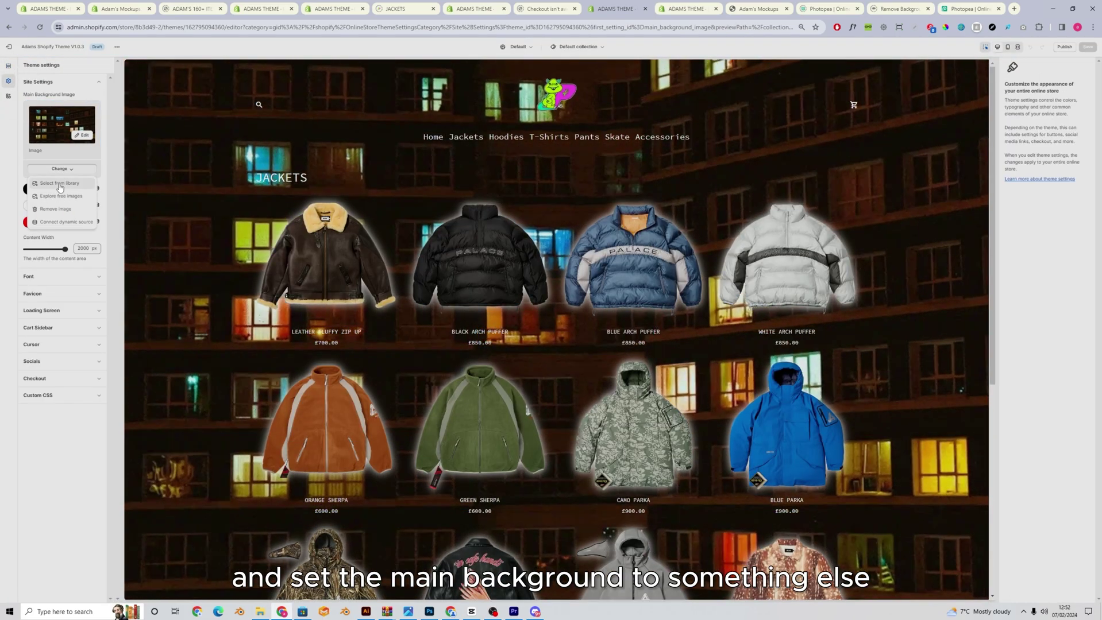
click(59, 183)
click(586, 274)
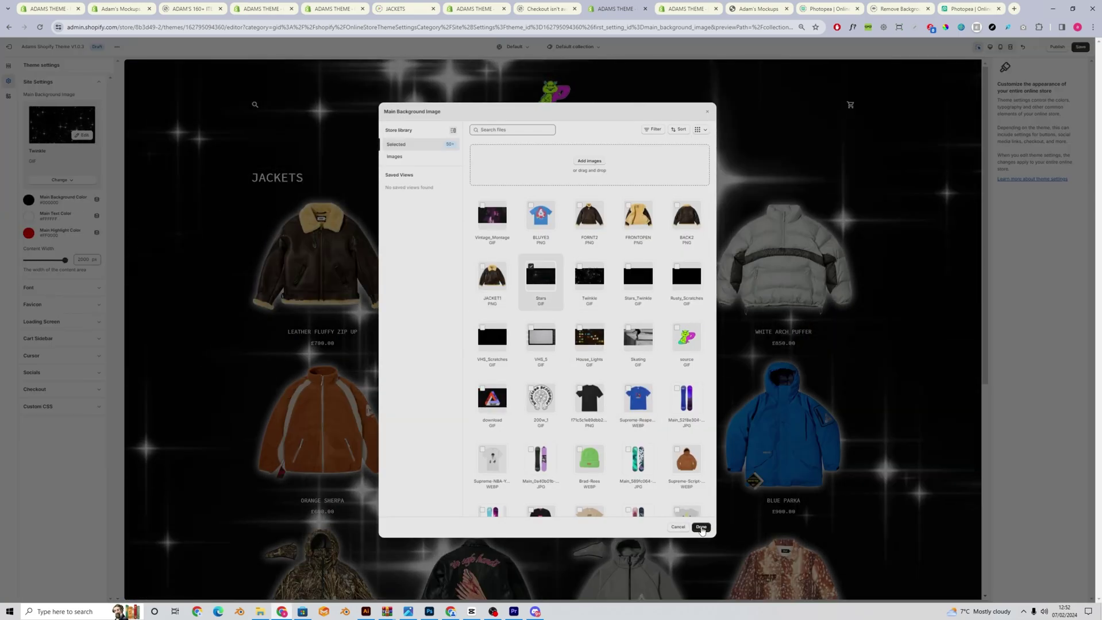
click(739, 84)
click(769, 165)
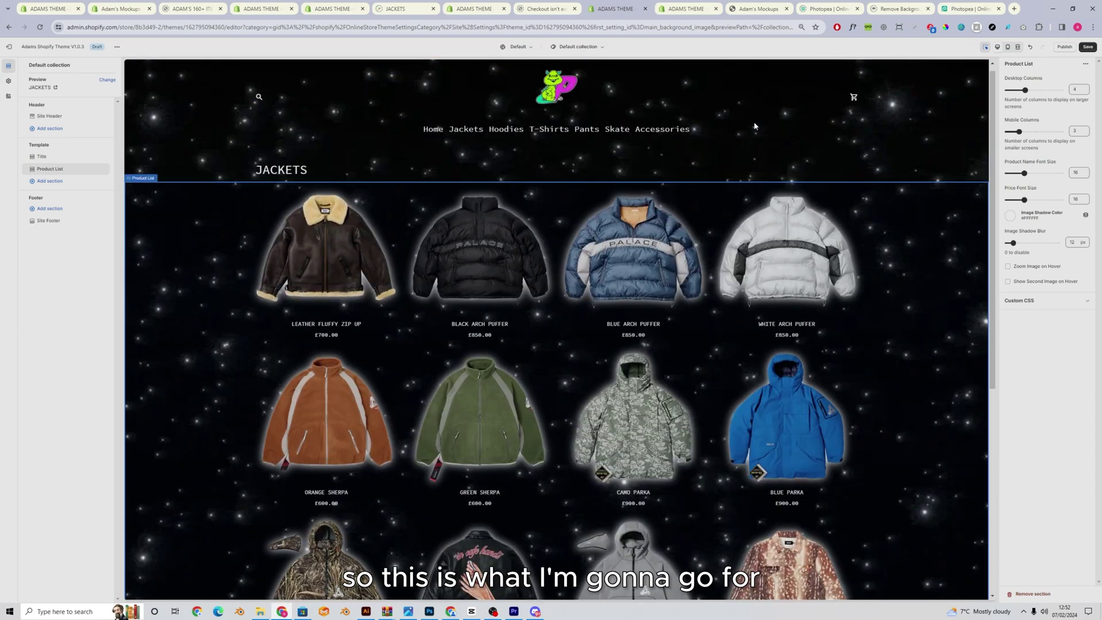
click(723, 115)
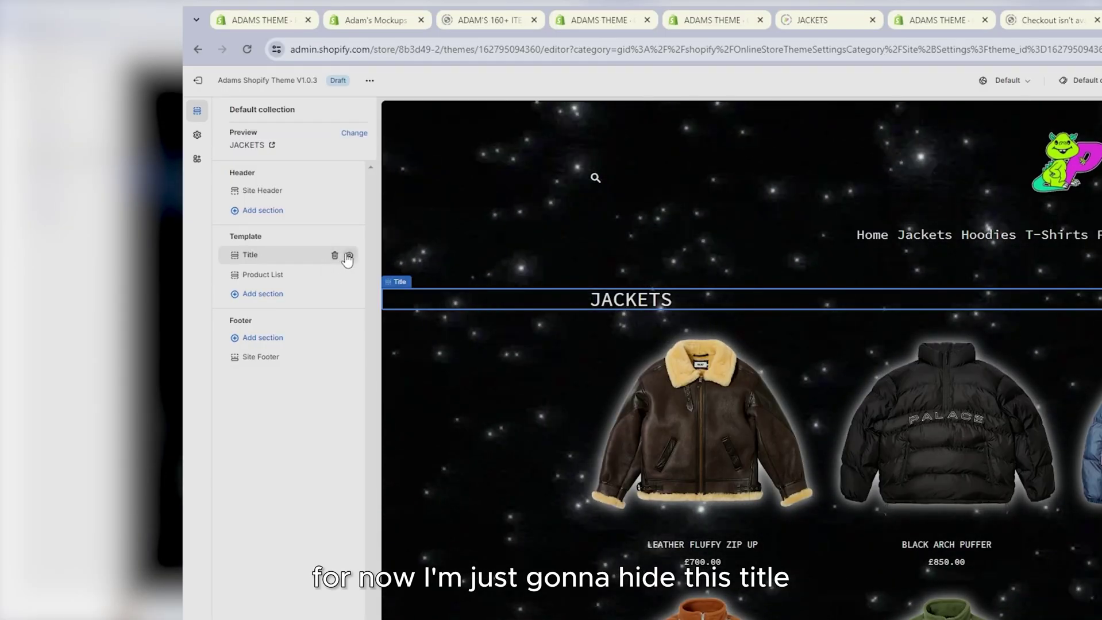
- Hide the collection's Title section so the JACKETS heading disappears above the jacket grid
click(348, 255)
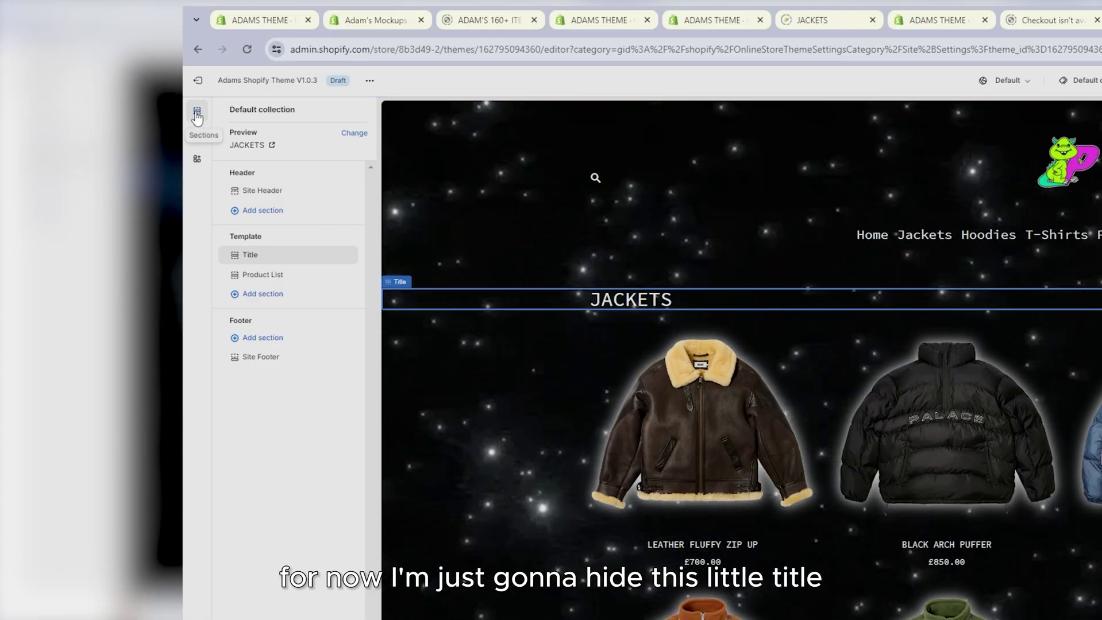
click(197, 135)
click(197, 110)
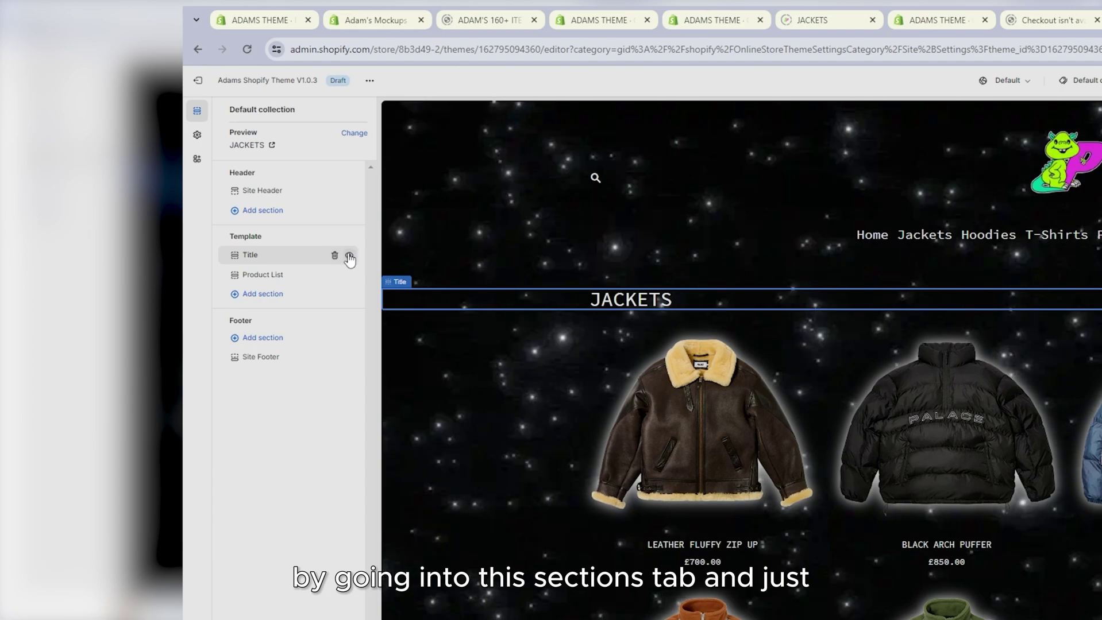
click(349, 255)
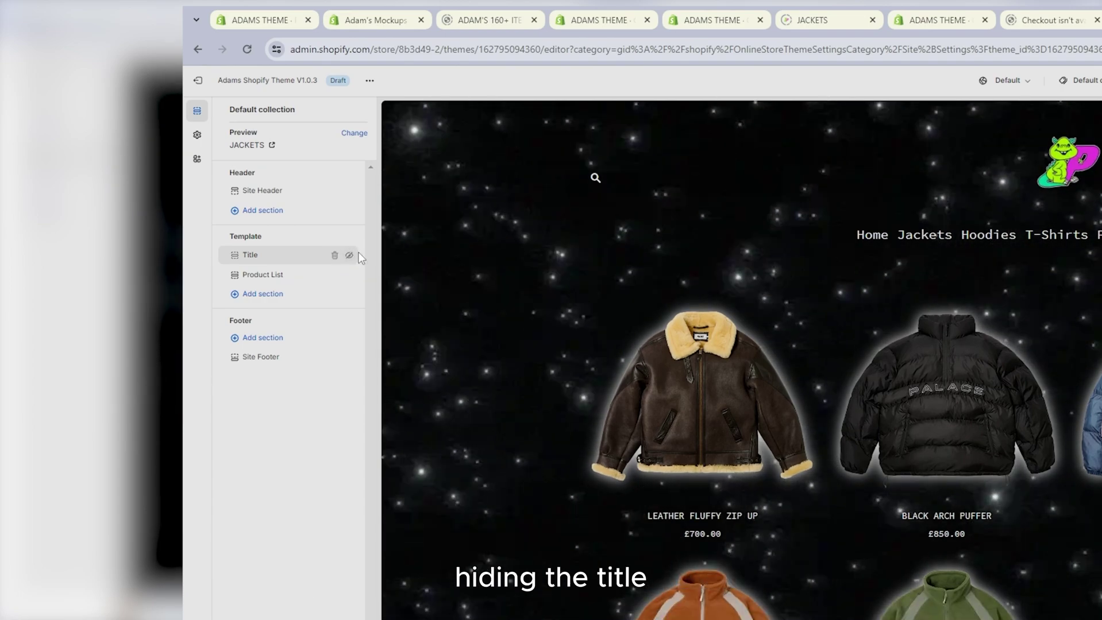
double_click(245, 236)
- Set Product List name font size to 22 and zoom images on hover, keeping four desktop columns
click(513, 335)
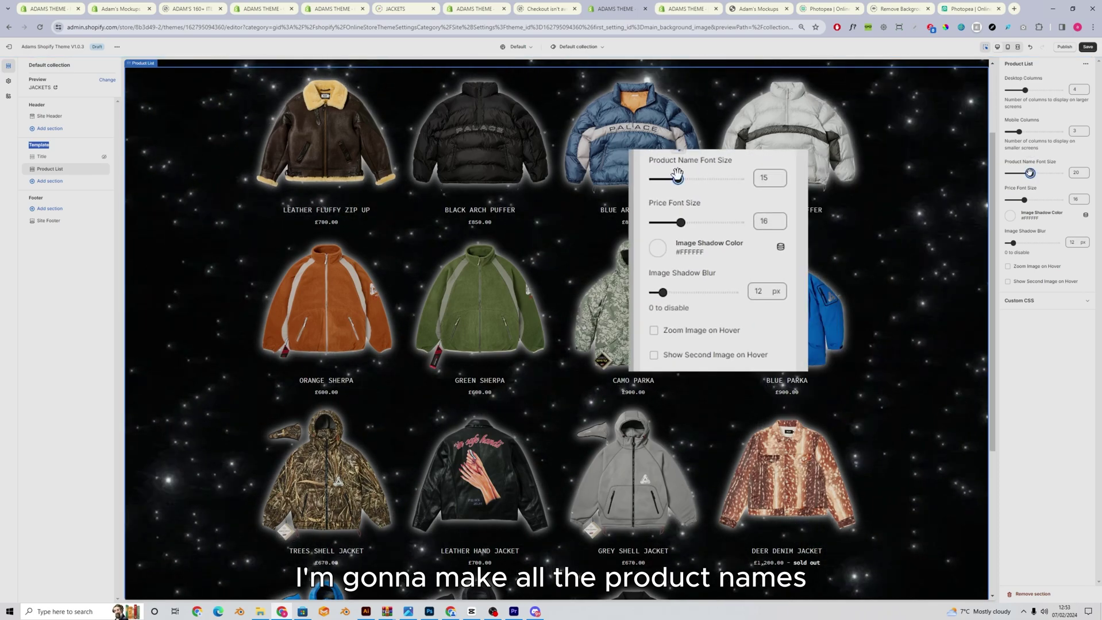
drag(1030, 173, 1025, 173)
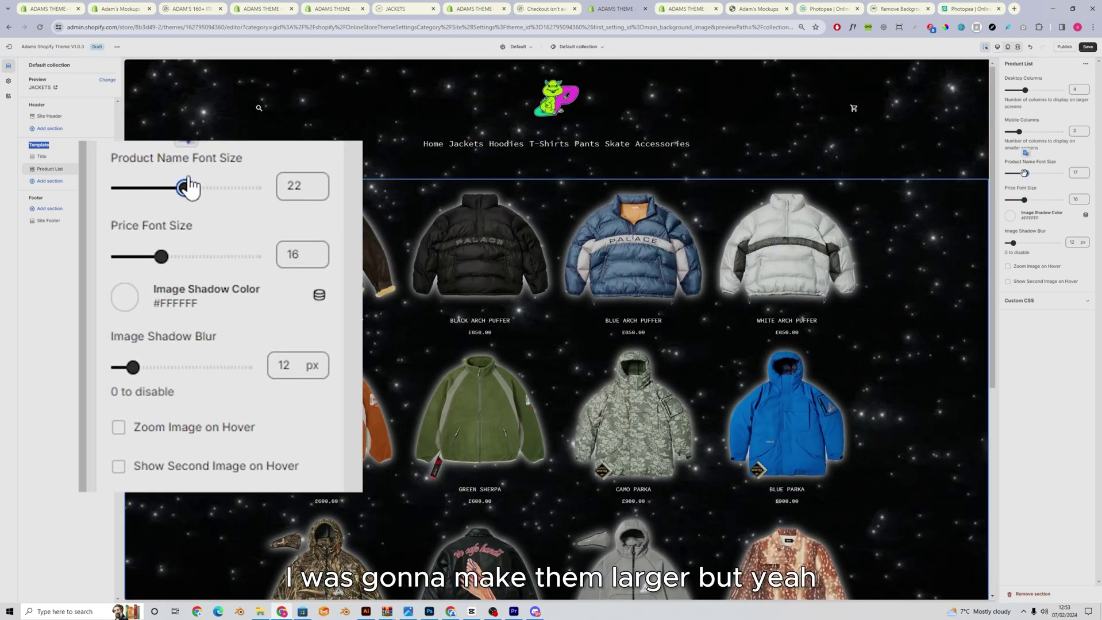
drag(1025, 173, 1033, 173)
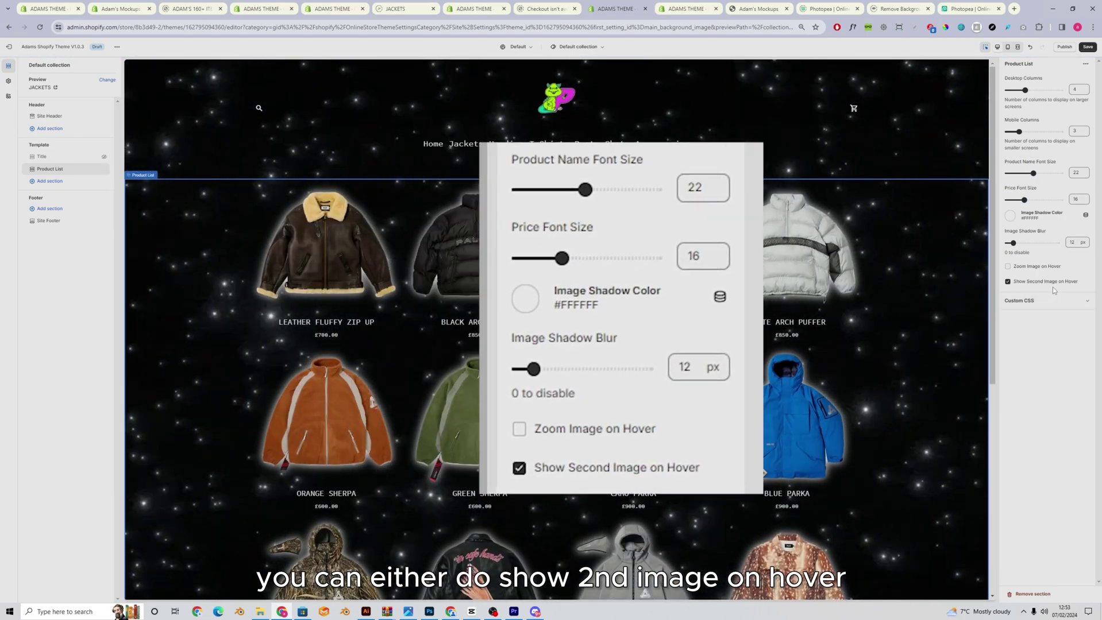
click(1048, 283)
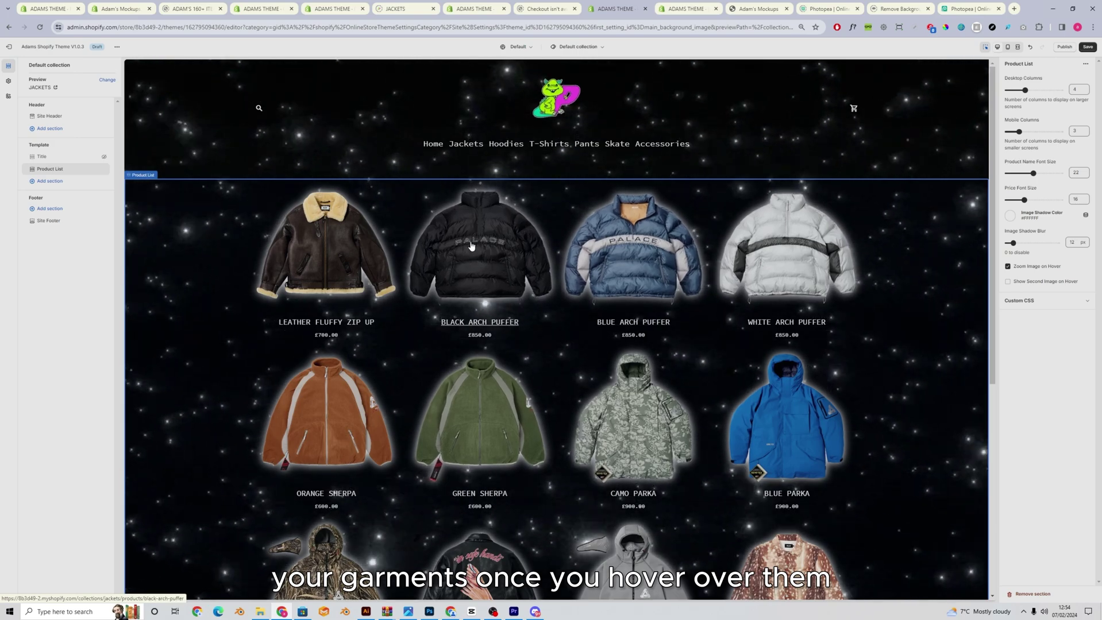
drag(1025, 91, 1031, 90)
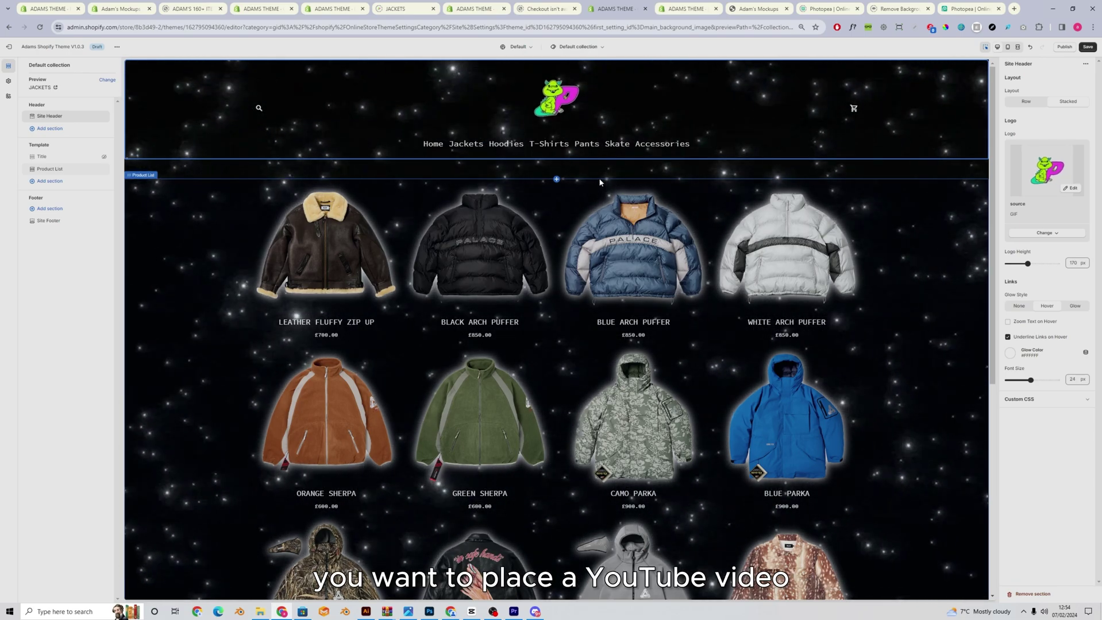
- Add a YouTube Video section above the jacket product grid
click(239, 226)
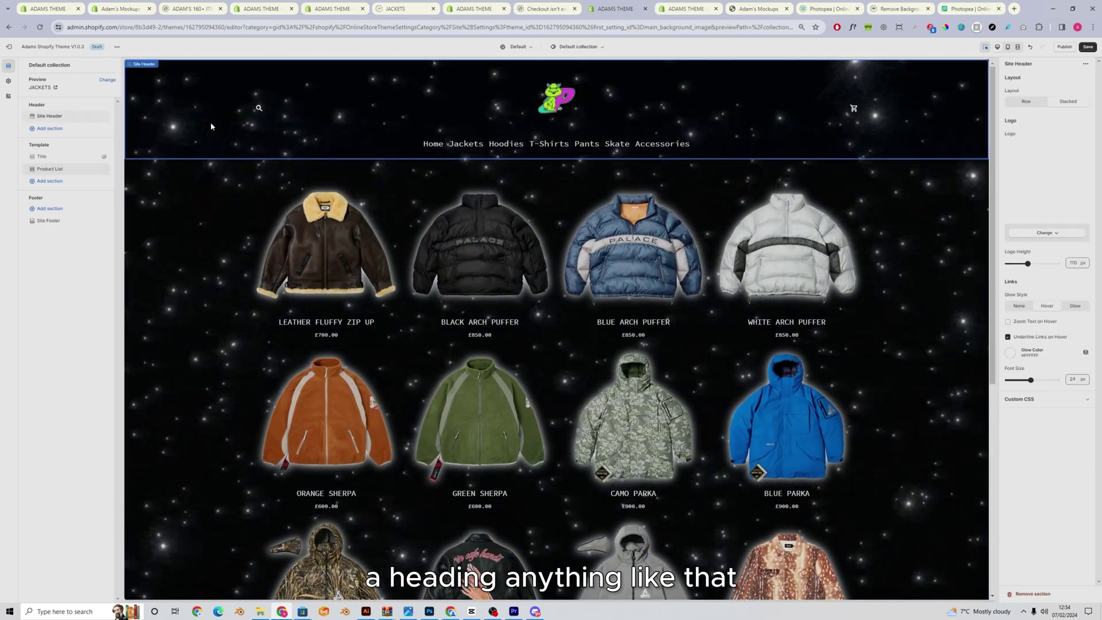
click(211, 121)
mouse_move(553, 184)
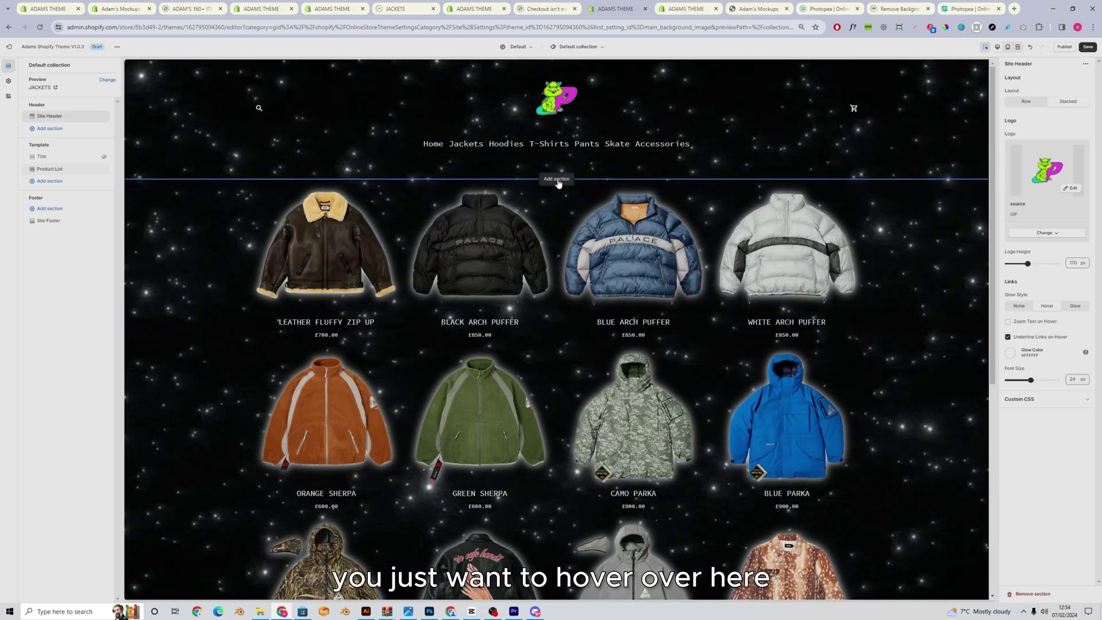
click(556, 179)
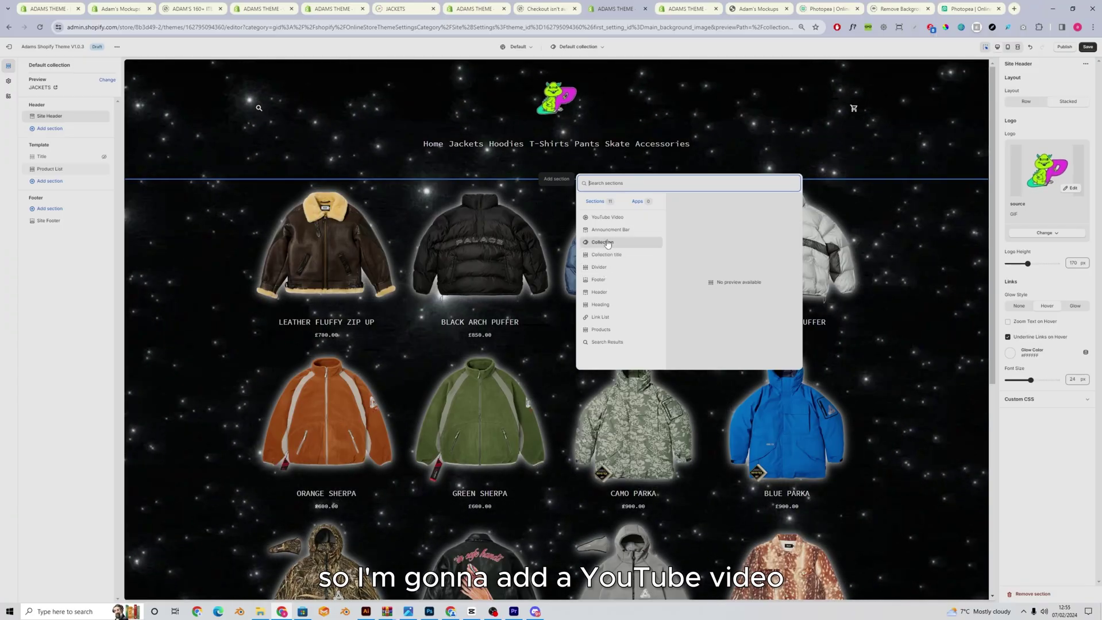
click(607, 217)
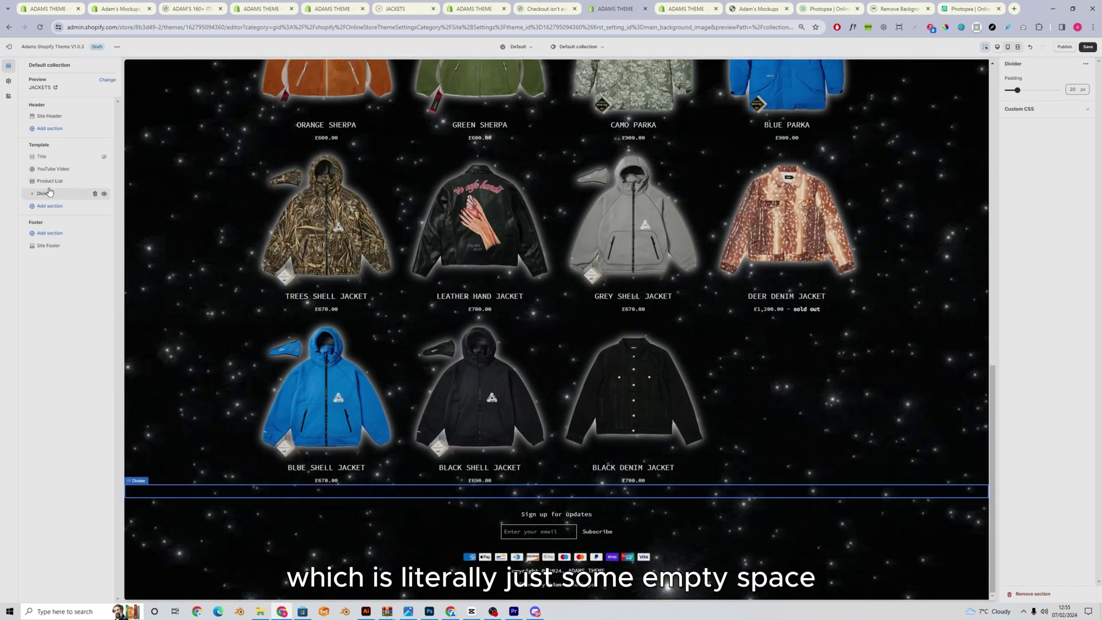
- Place the Divider below the YouTube Video section and reduce its padding to 8 px
drag(25, 198, 29, 184)
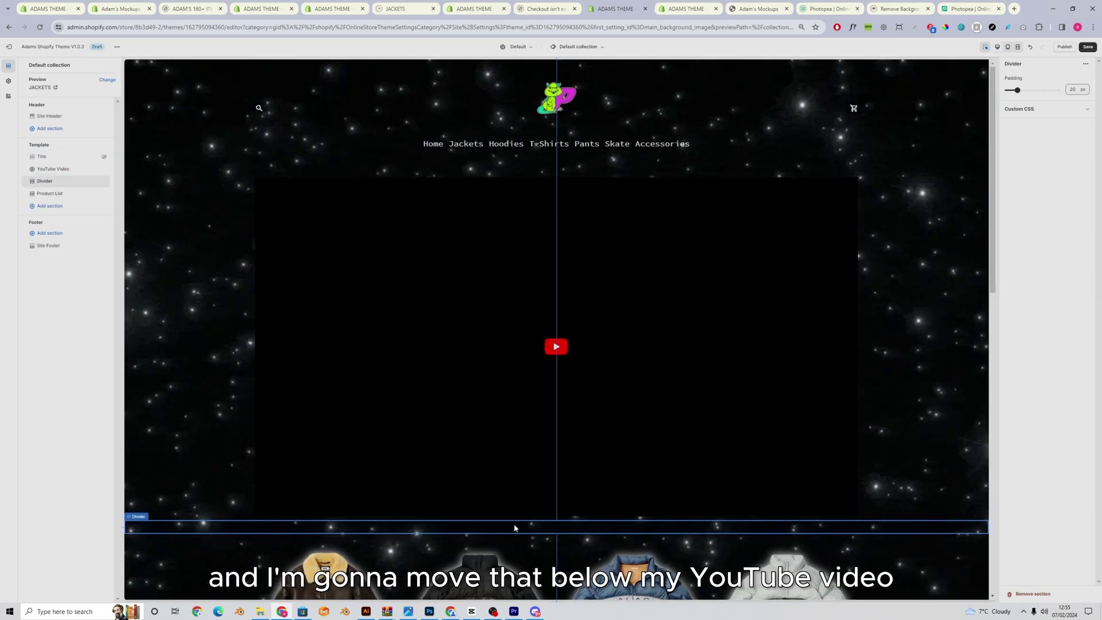
click(335, 414)
scroll(504, 533, down, 2)
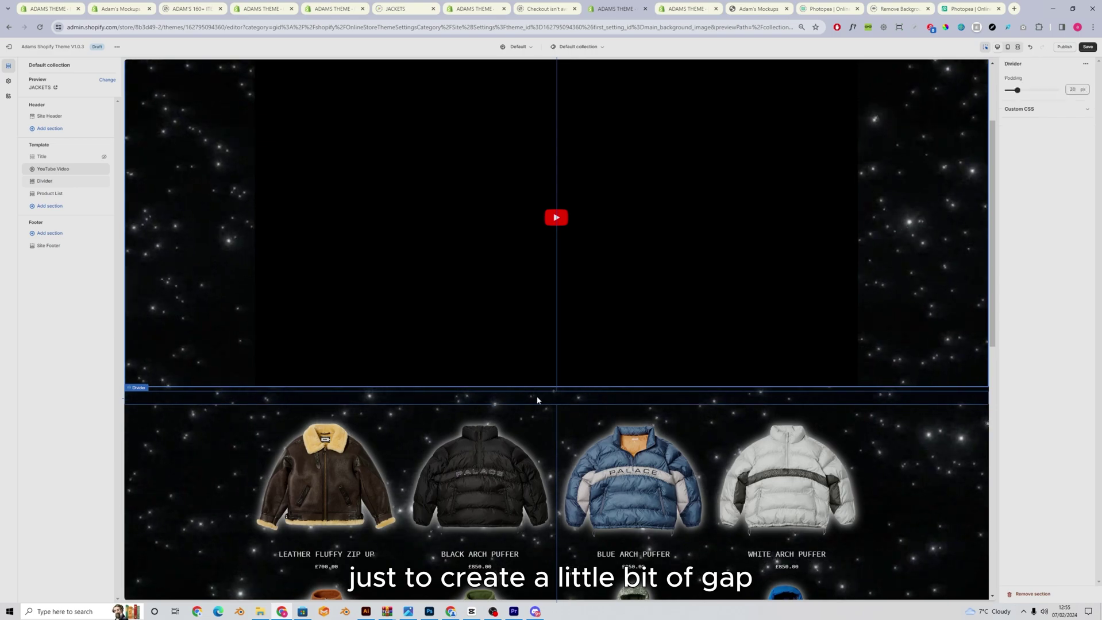
scroll(853, 106, up, 2)
drag(1017, 90, 1010, 91)
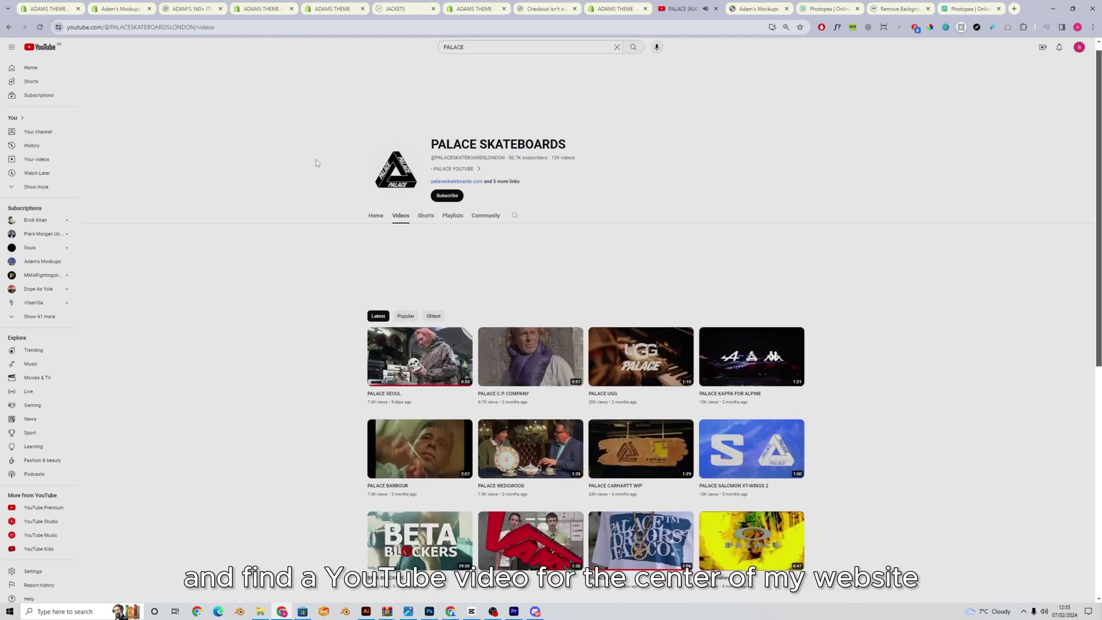
scroll(310, 174, down, 3)
scroll(310, 173, down, 1)
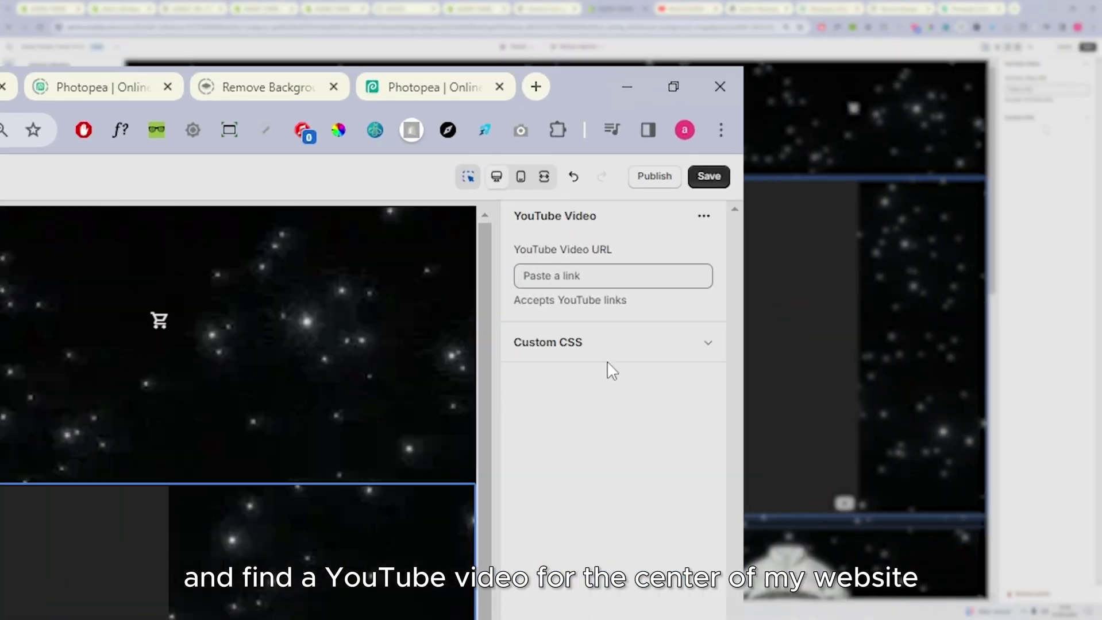
- Paste the PALACE KAPPA FOR ALPINE link without its channel parameter and move the video below Product List
click(613, 276)
text(https://www.youtube.com/watch?v=TIPFS9bAoll&ab_channel=PALACESKATEBOARDS)
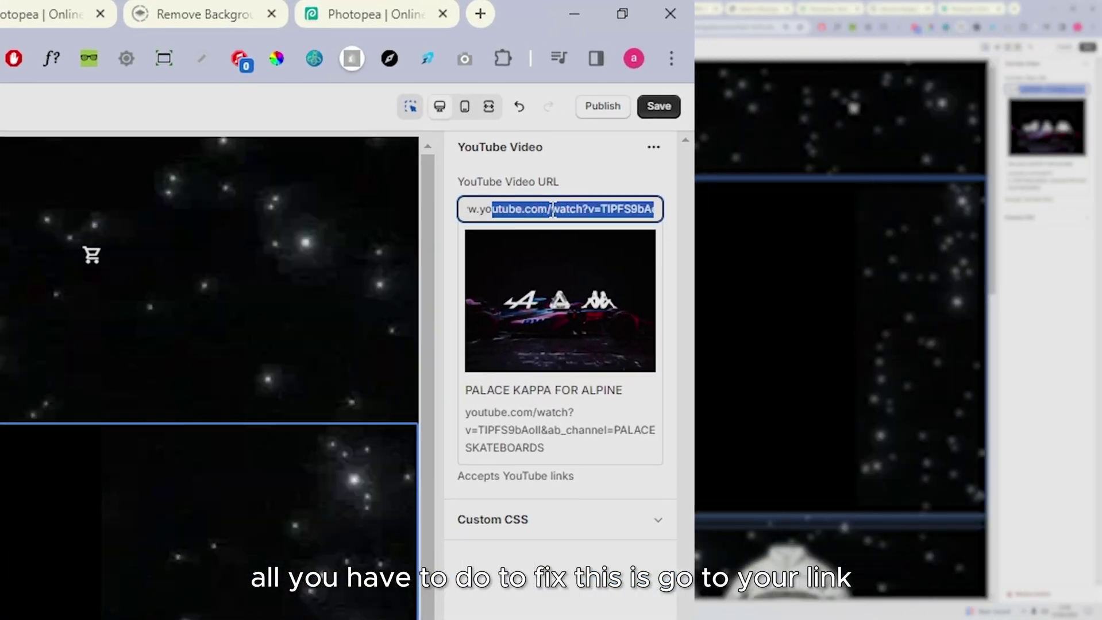
click(1043, 89)
drag(642, 208, 670, 210)
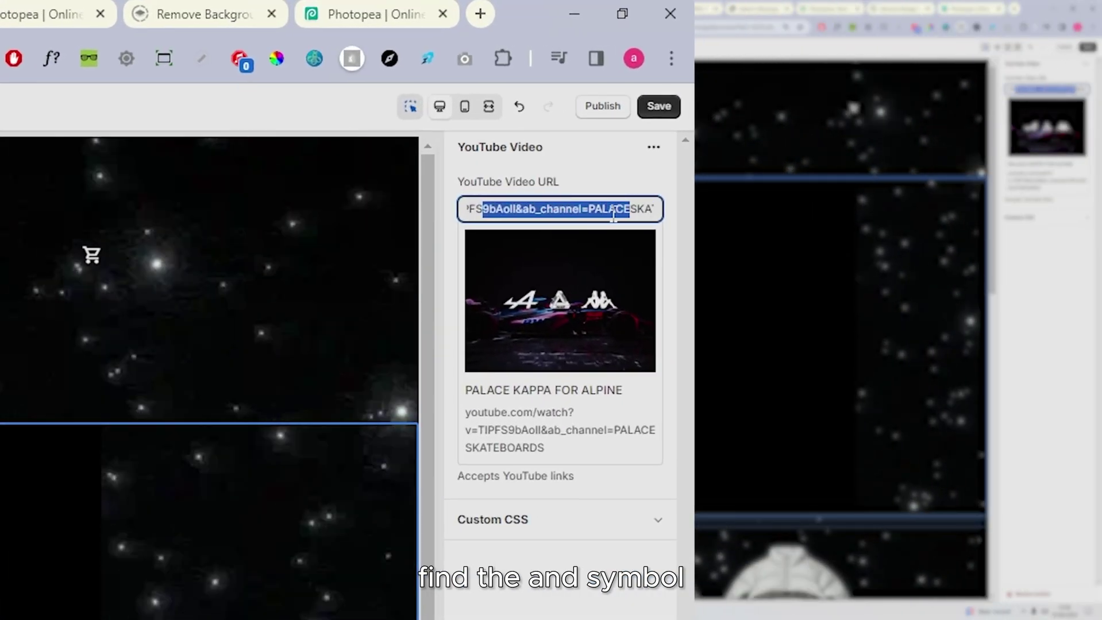
click(521, 210)
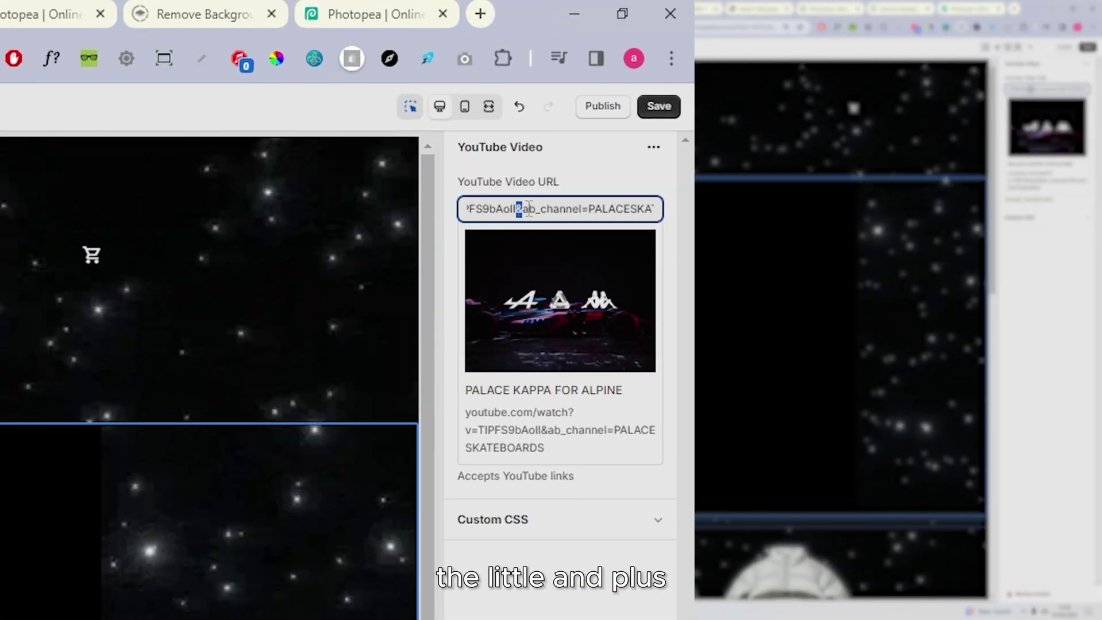
double_click(519, 209)
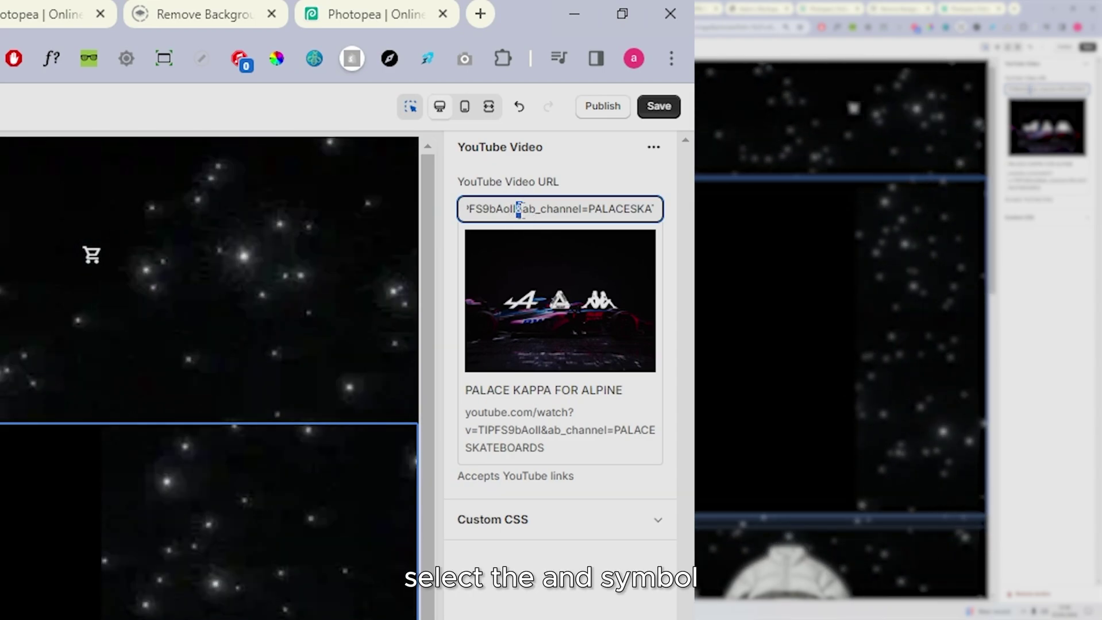
click(519, 210)
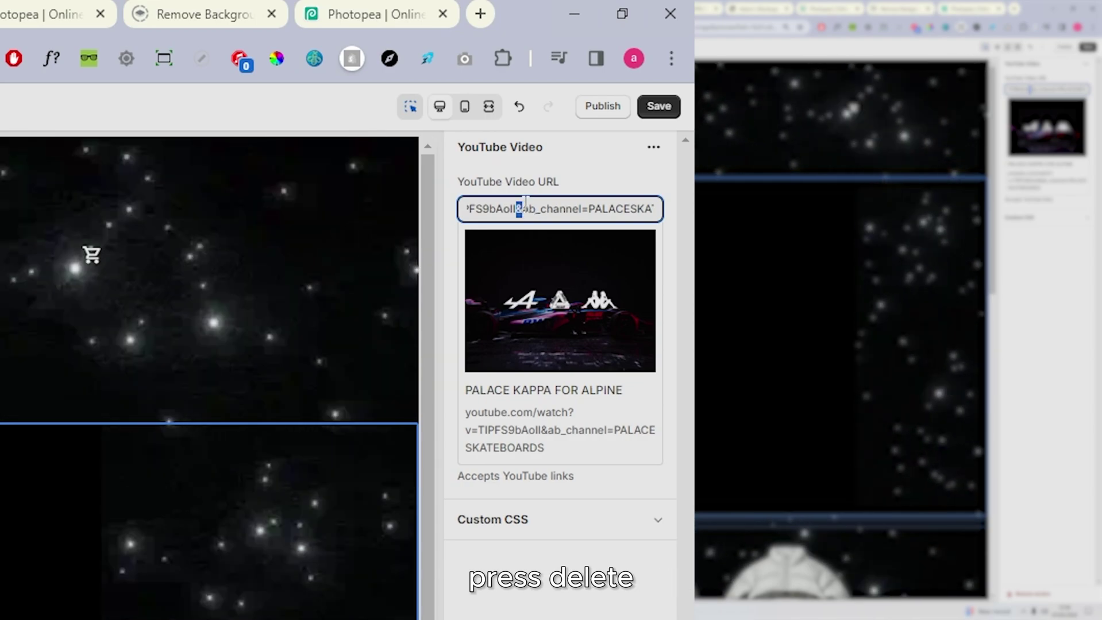
drag(533, 205, 598, 197)
key(BackSpace)
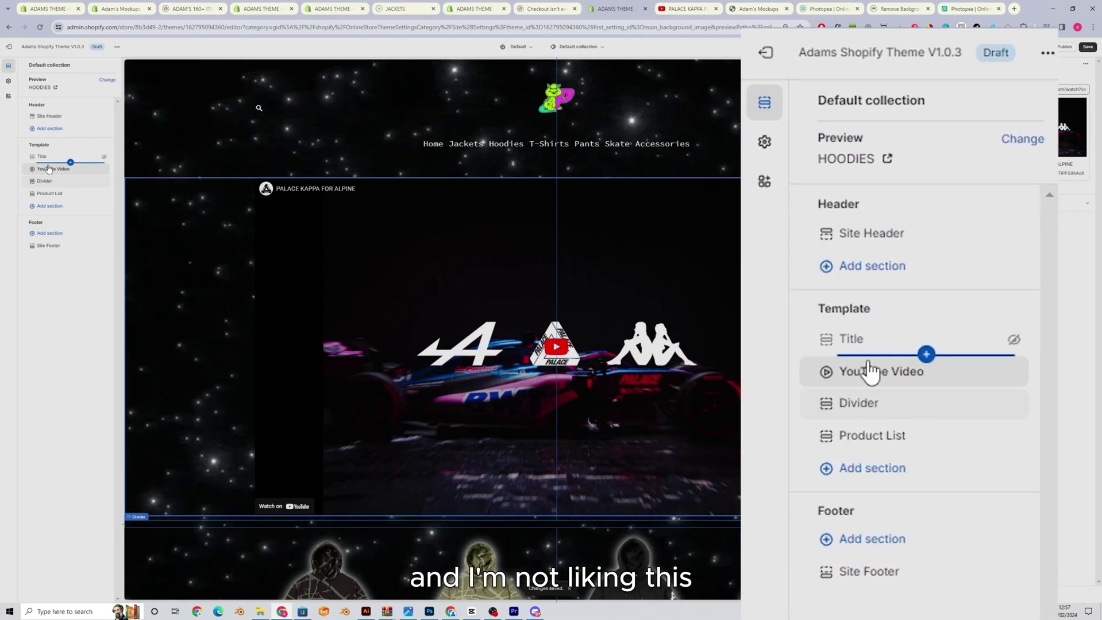
mouse_move(57, 171)
mouse_down()
mouse_move(58, 196)
mouse_move(54, 172)
mouse_move(50, 182)
mouse_up()
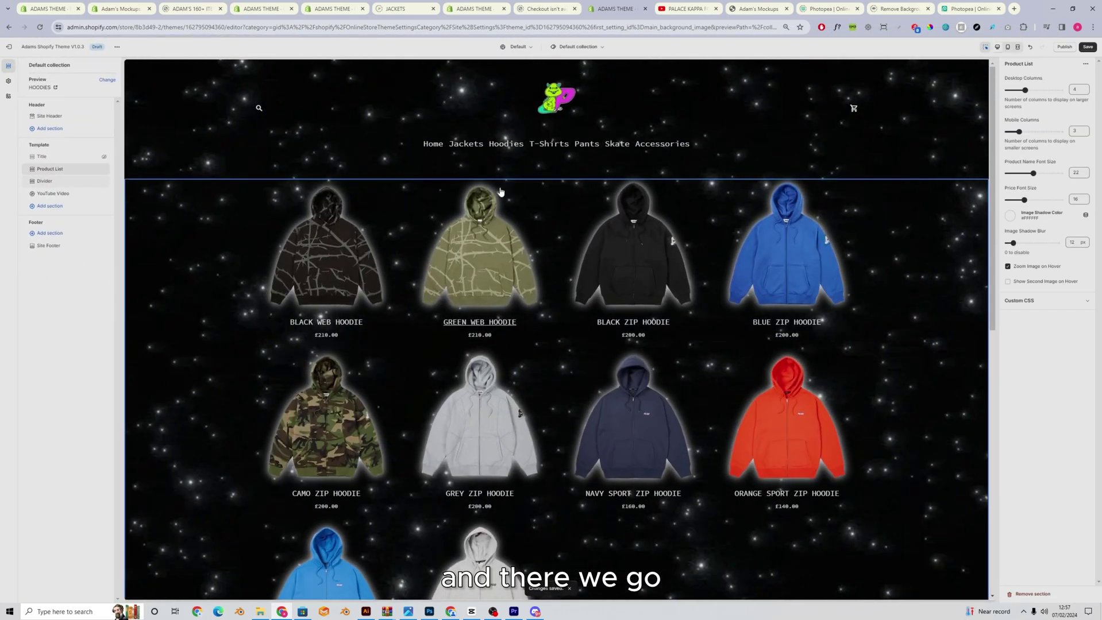
- Preview T-Shirts in mobile view and set Product List mobile columns from 3 to 1
click(549, 144)
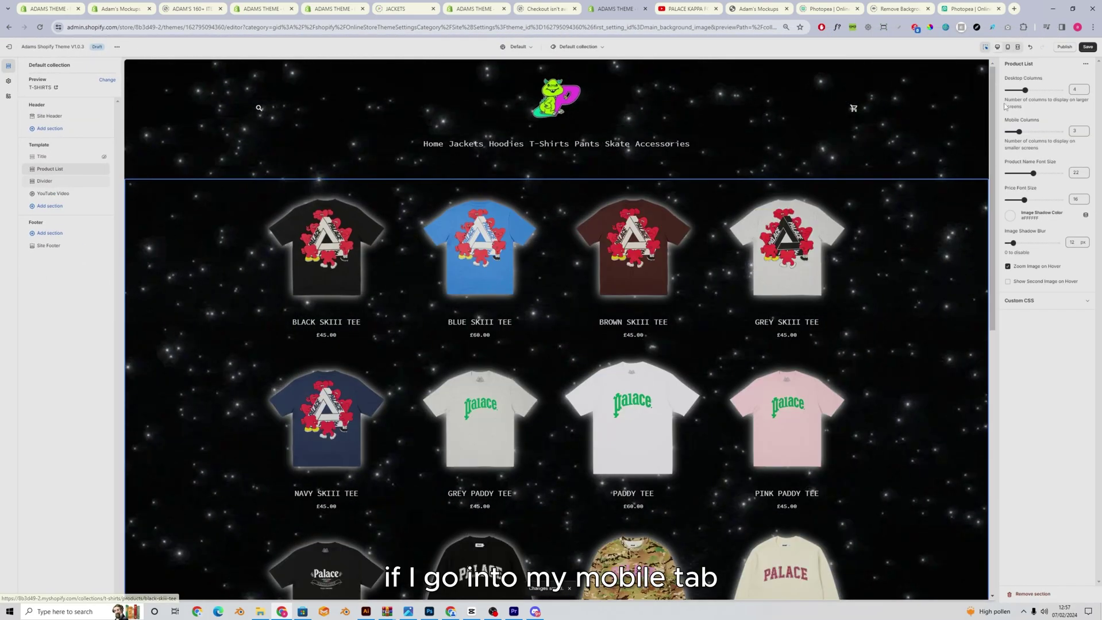
click(1007, 47)
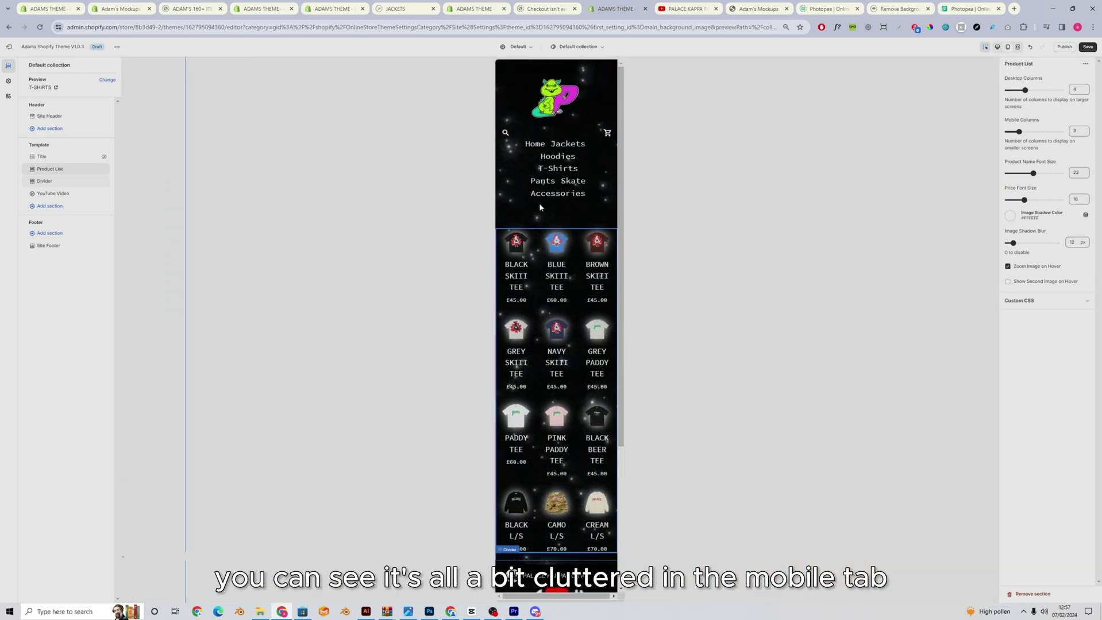
scroll(511, 173, down, 2)
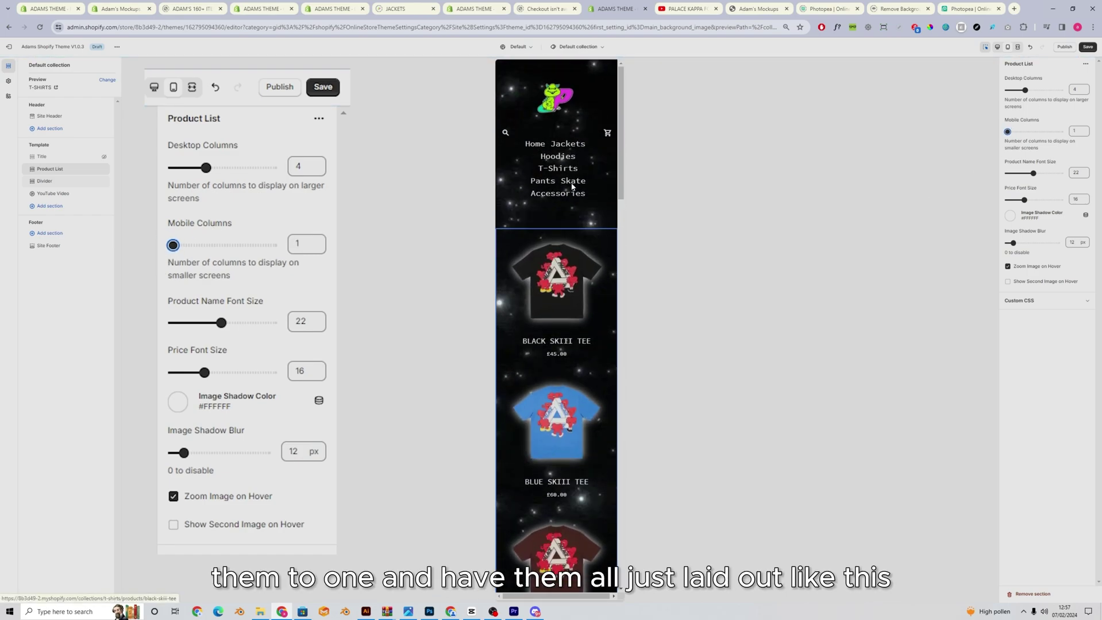
scroll(555, 182, down, 5)
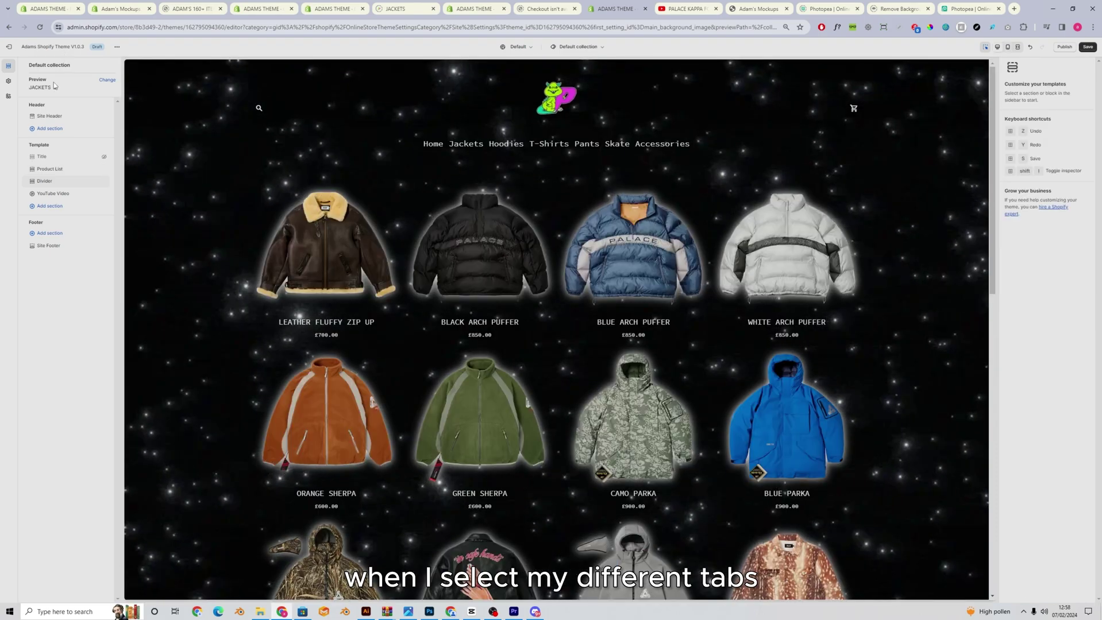
- Preview Hoodies and set the source GIF as the loading screen logo with a Fade animation
click(503, 145)
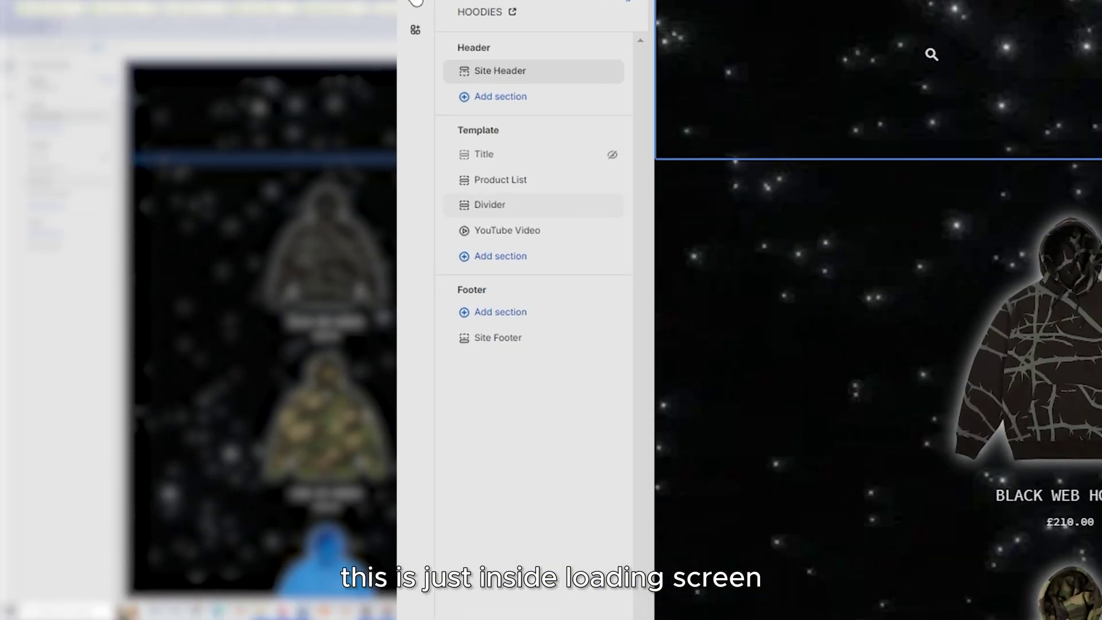
click(415, 3)
scroll(517, 505, down, 2)
click(494, 418)
scroll(523, 287, down, 5)
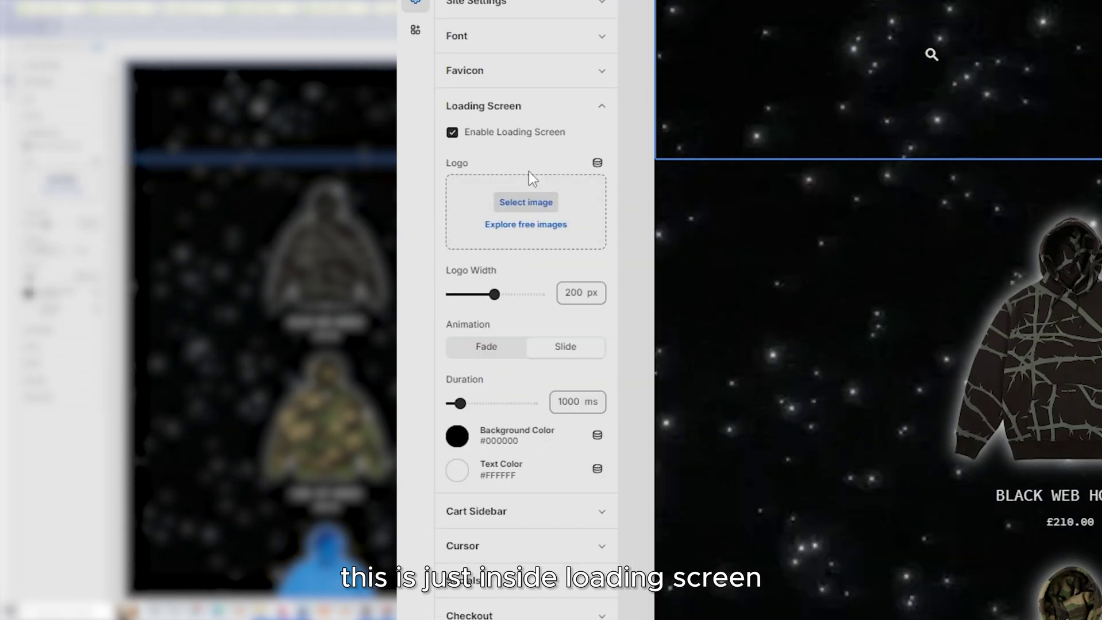
click(544, 204)
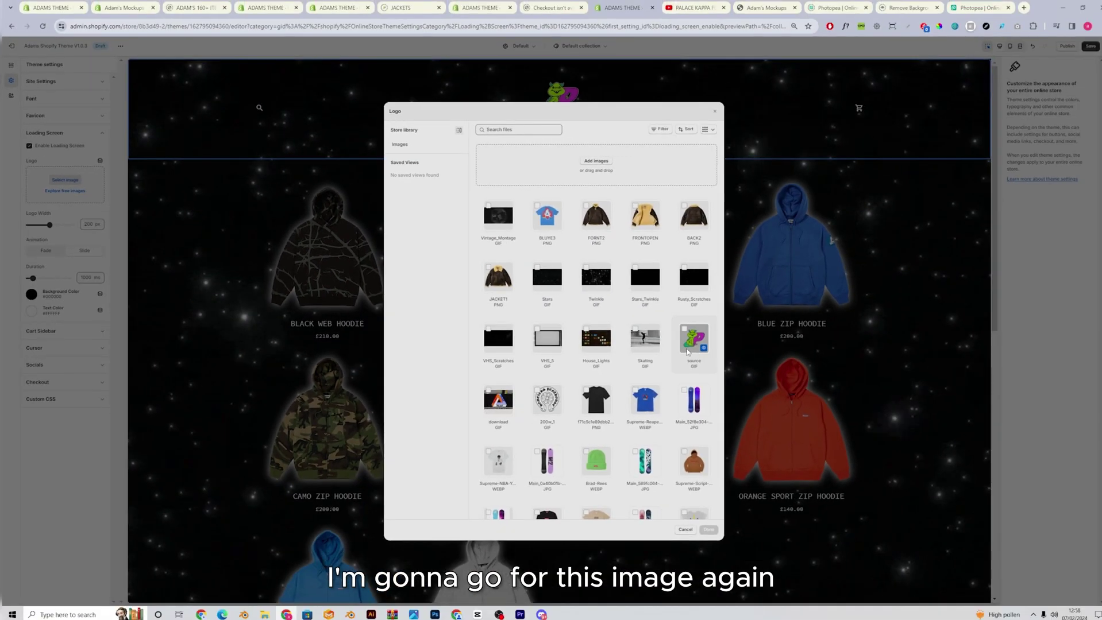
click(689, 349)
click(709, 527)
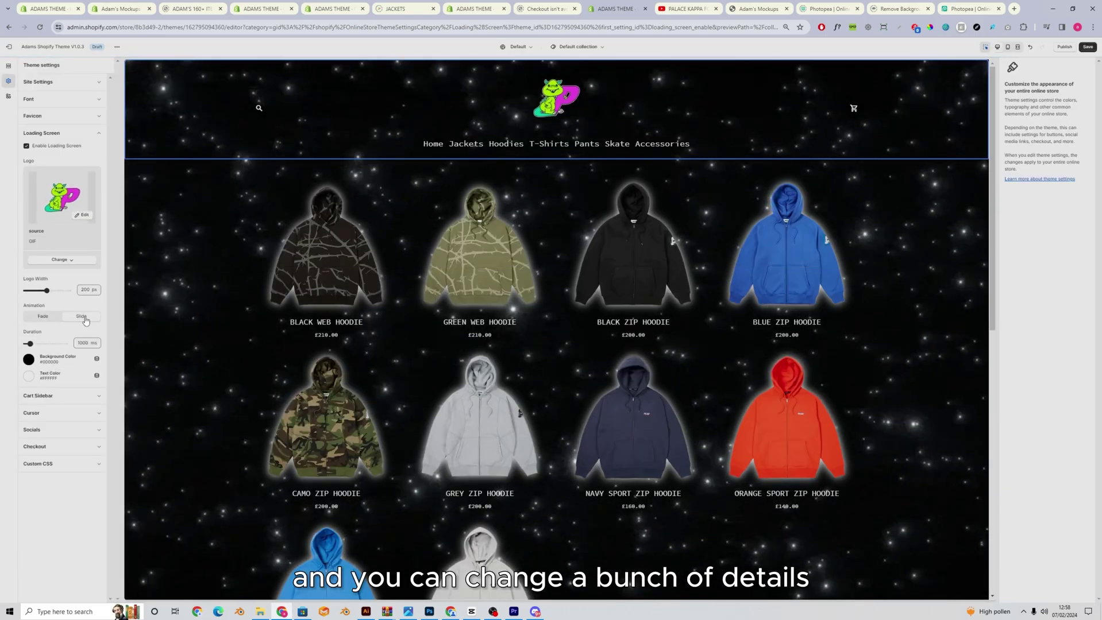
click(45, 316)
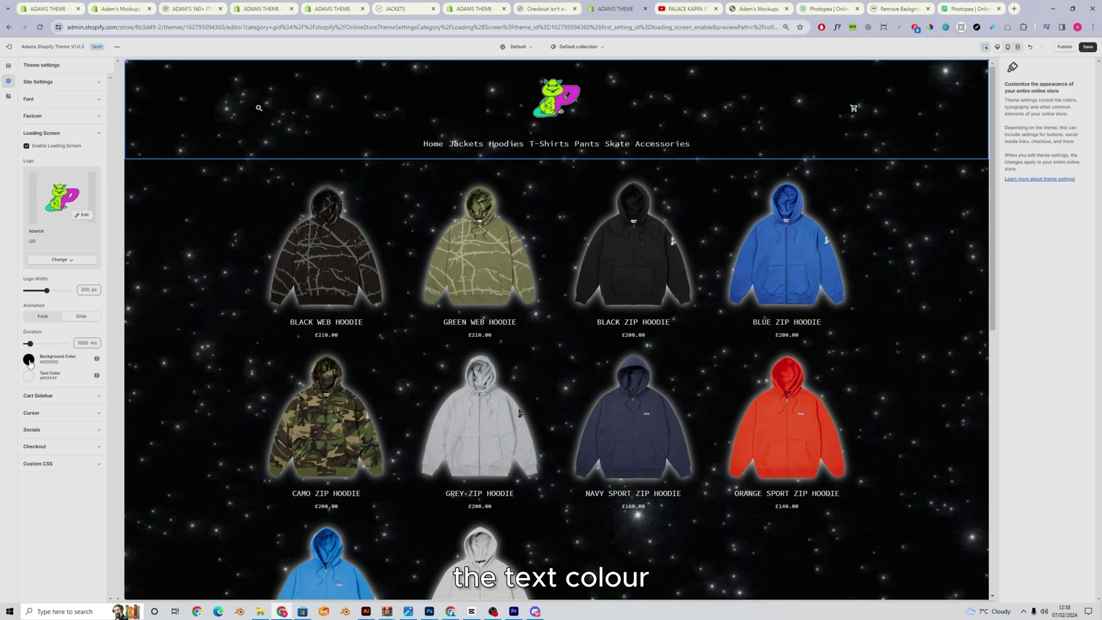
click(63, 135)
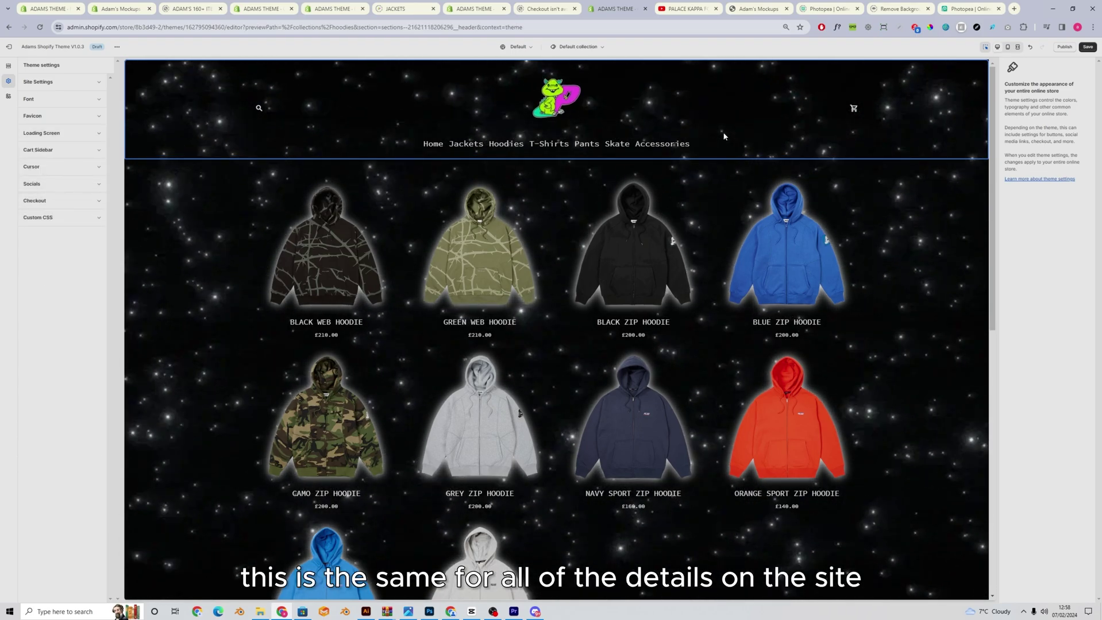
- Check the site header and product list sections, then open the Cursor theme settings
click(778, 138)
click(191, 201)
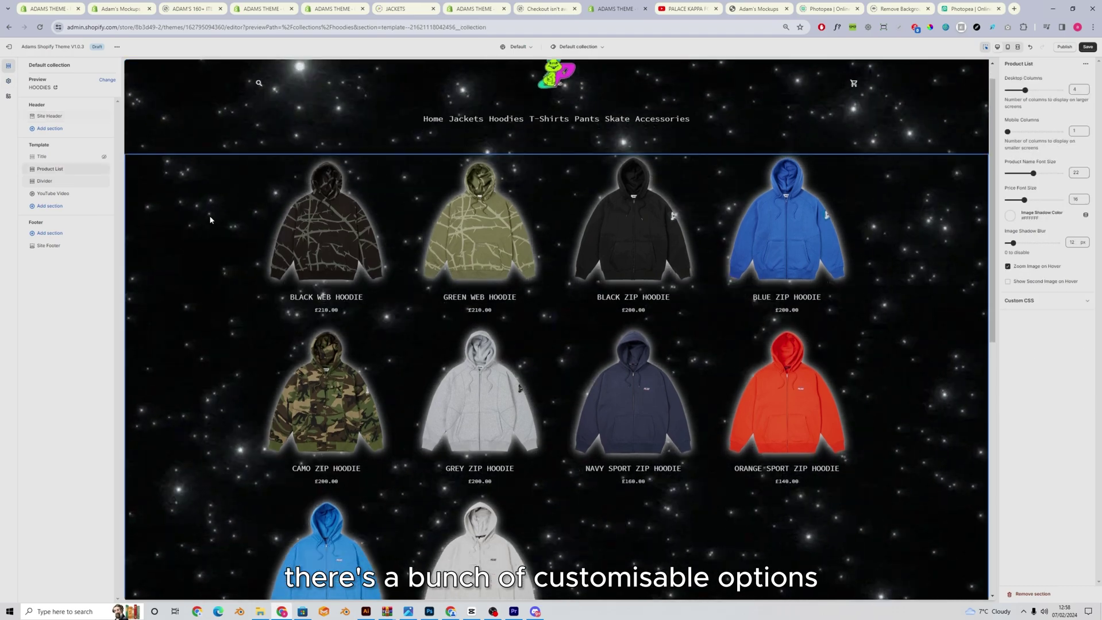
scroll(133, 140, up, 2)
click(8, 80)
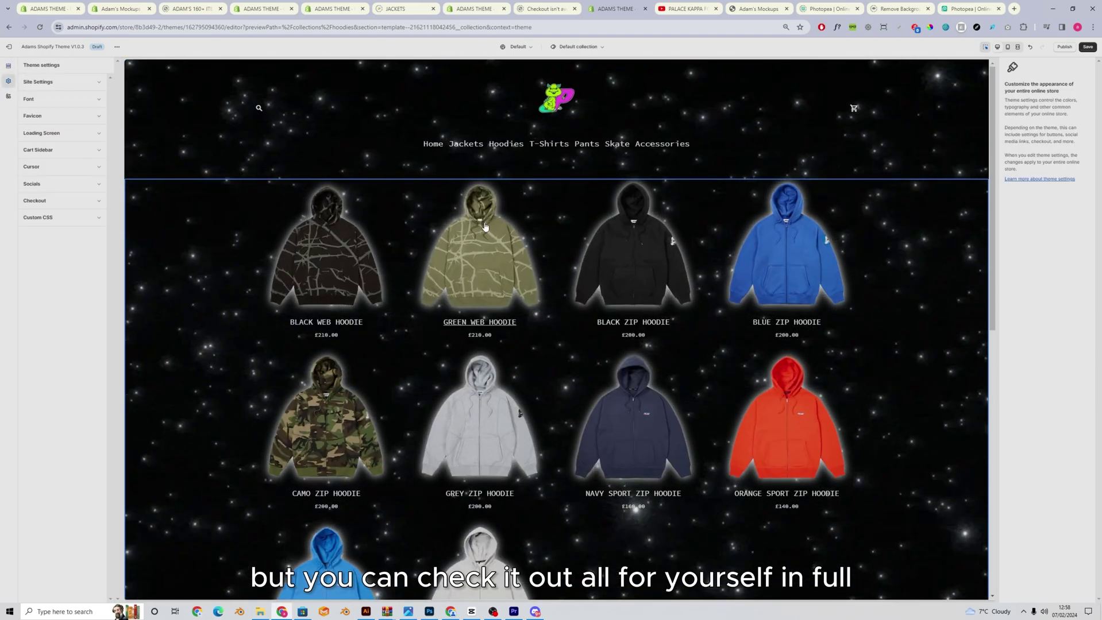
click(31, 166)
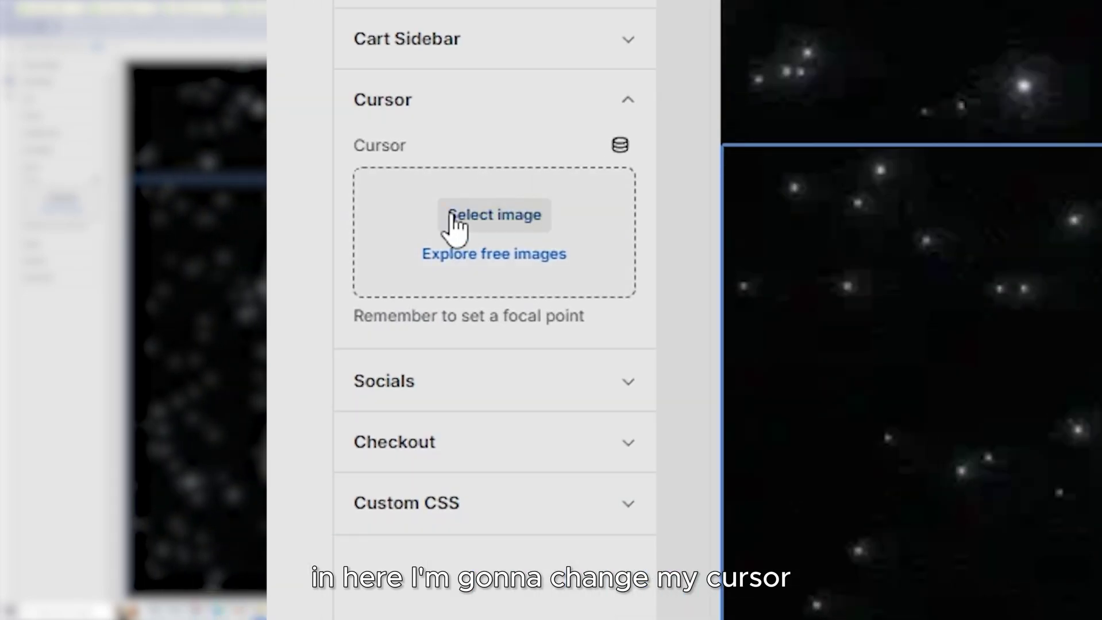
- Choose the source GIF logo as the custom cursor image
click(456, 220)
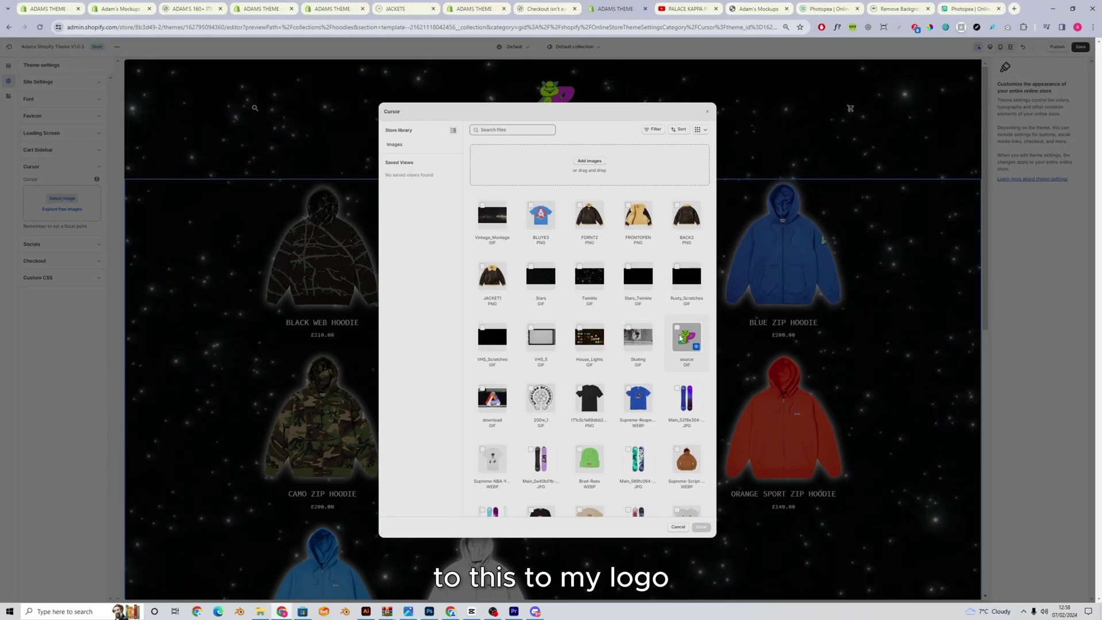
click(699, 527)
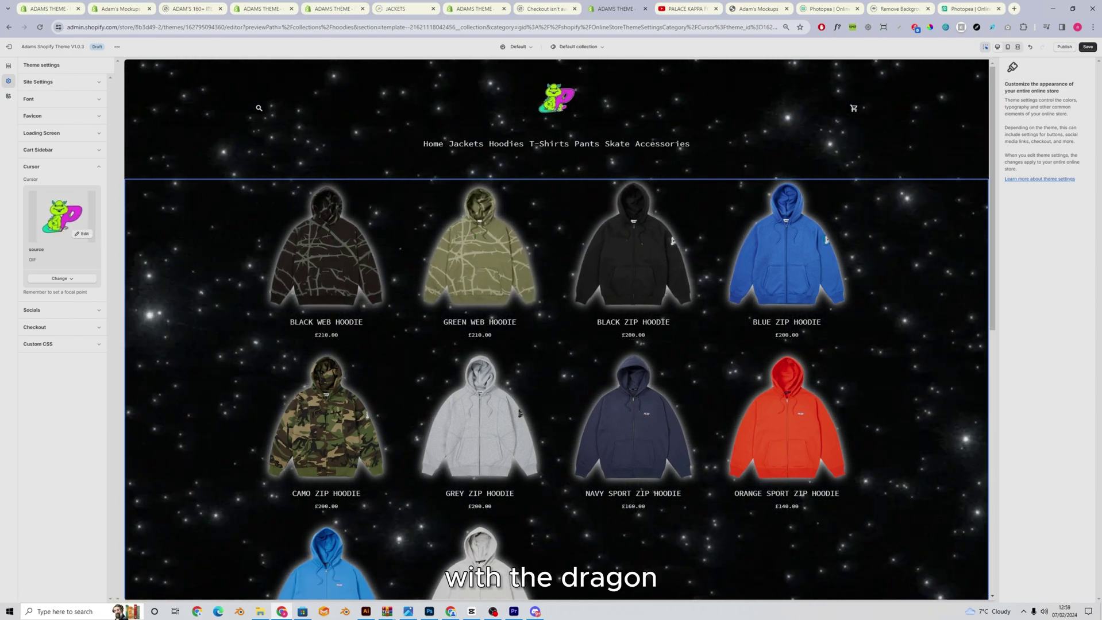
click(506, 145)
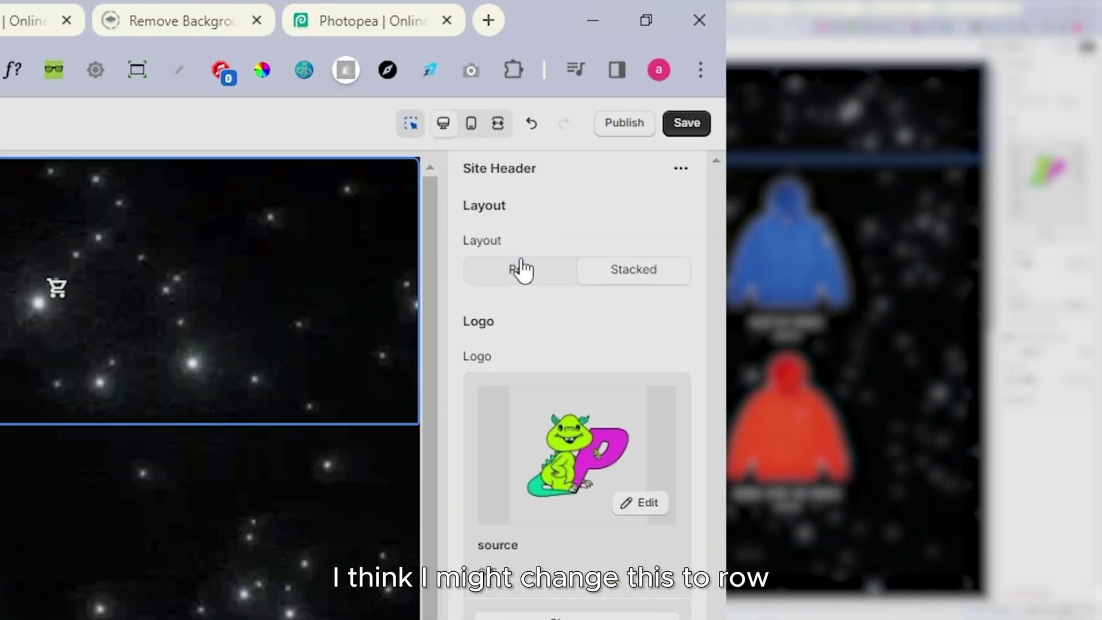
- Switch the site header to the Row layout and set the cart sidebar background to #000000
click(522, 270)
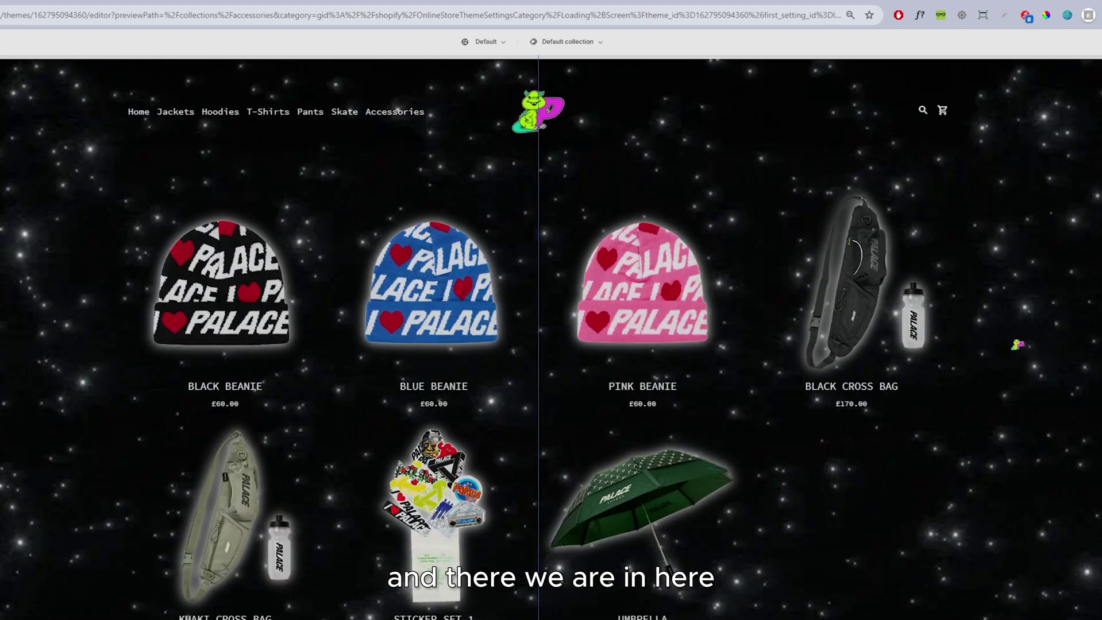
scroll(1013, 343, down, 2)
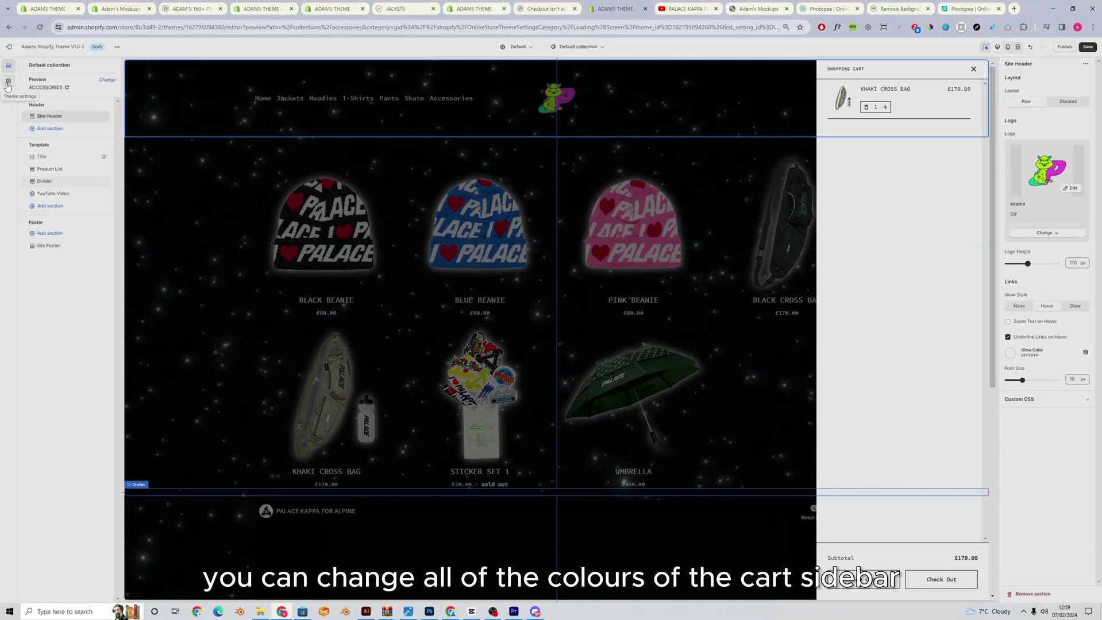
click(8, 82)
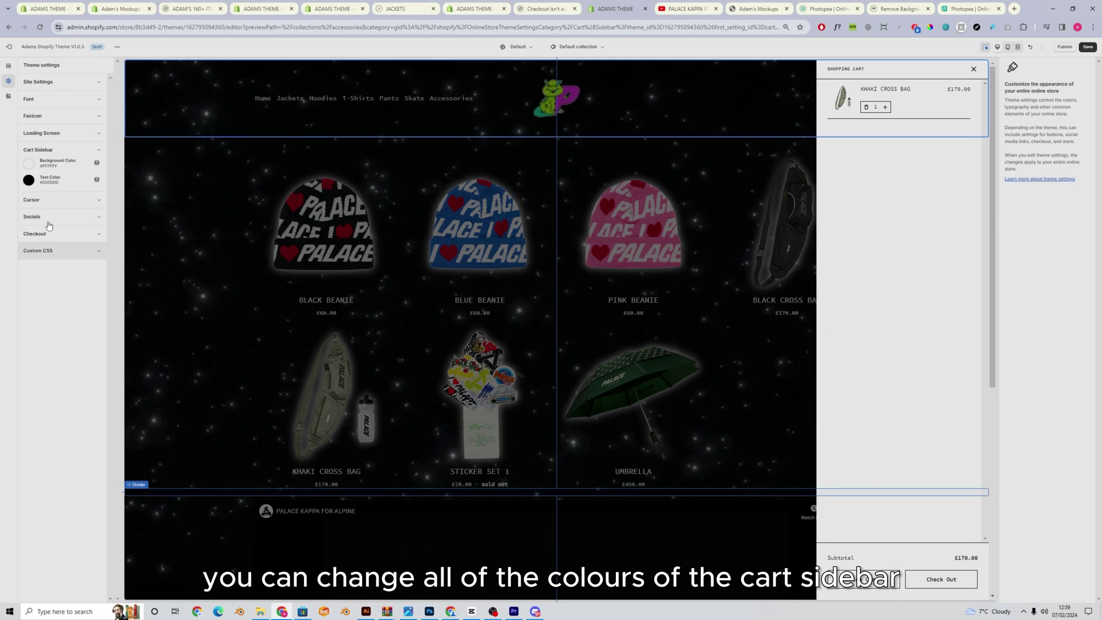
click(31, 137)
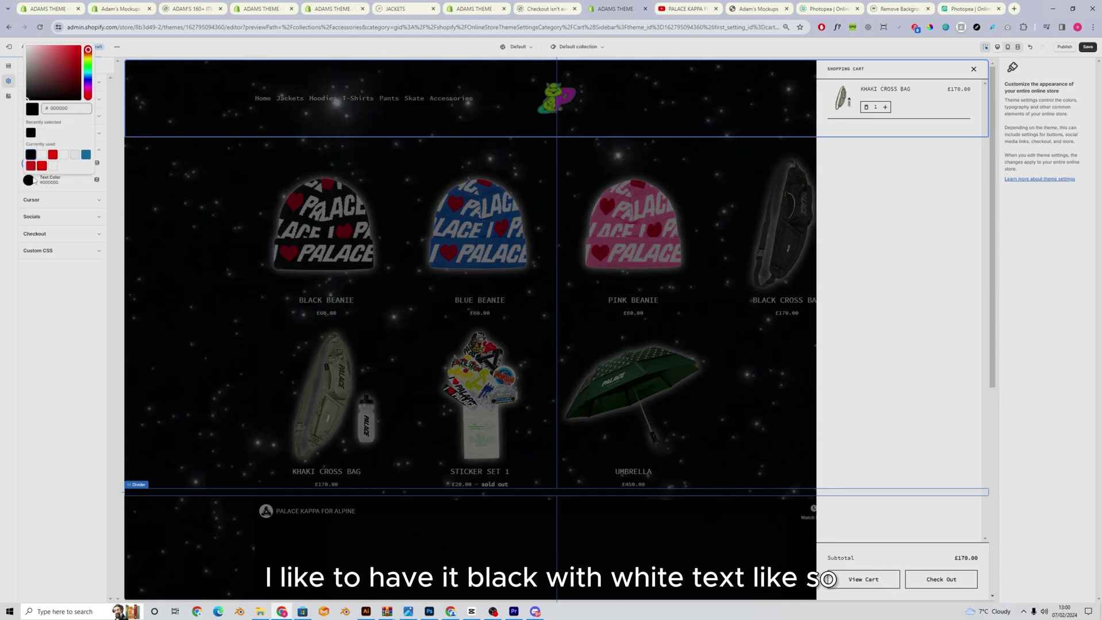
click(8, 66)
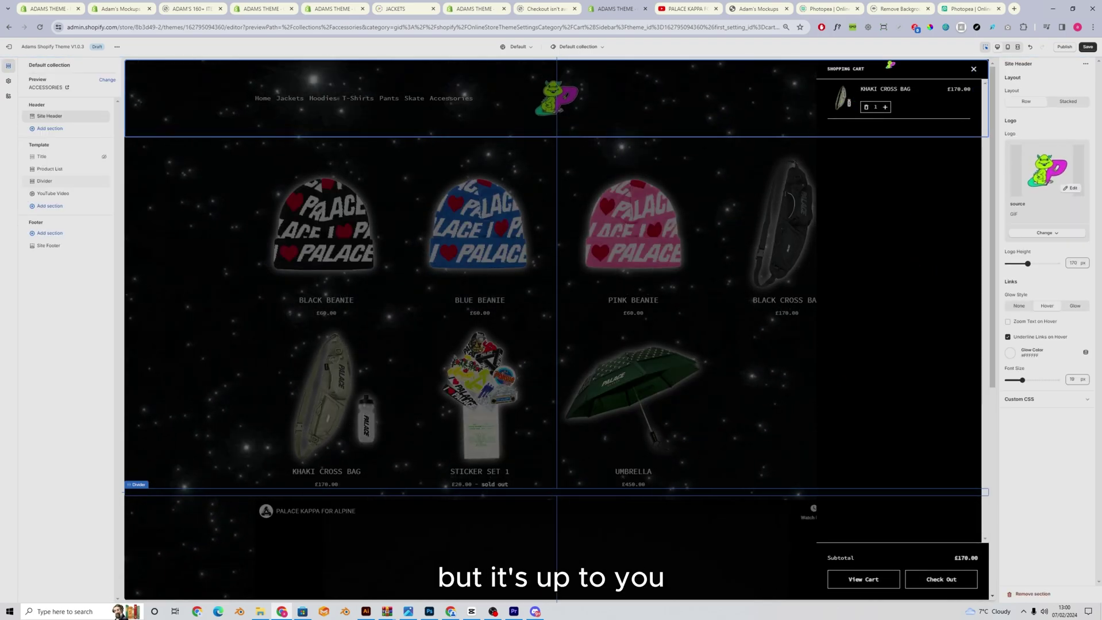
- Use the source logo on the checkout and set its main content background to #000000
click(745, 393)
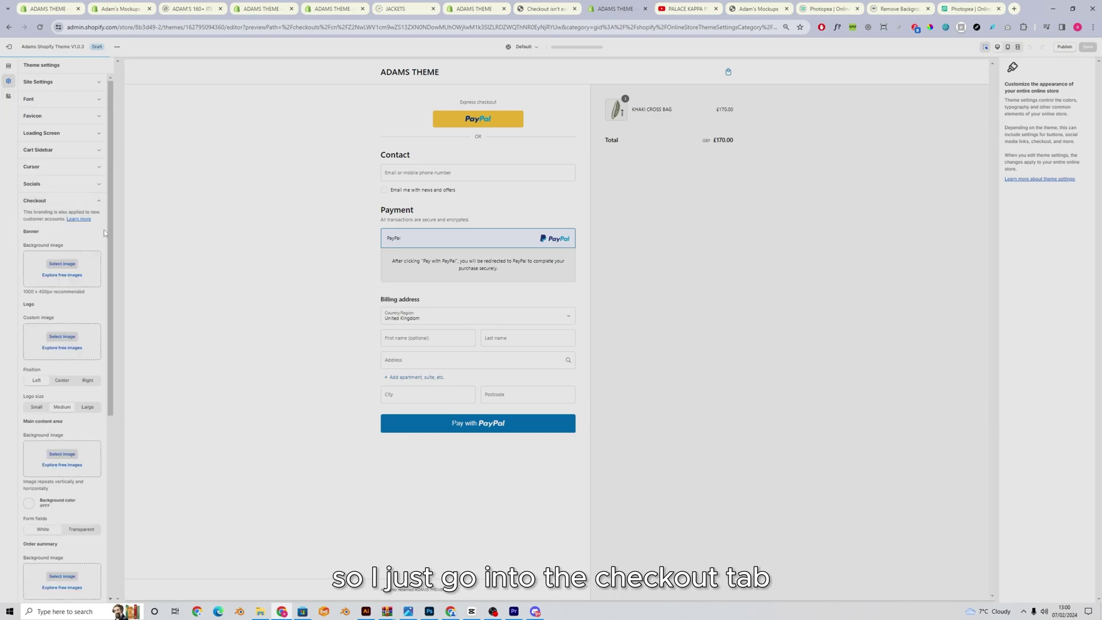
scroll(62, 204, down, 3)
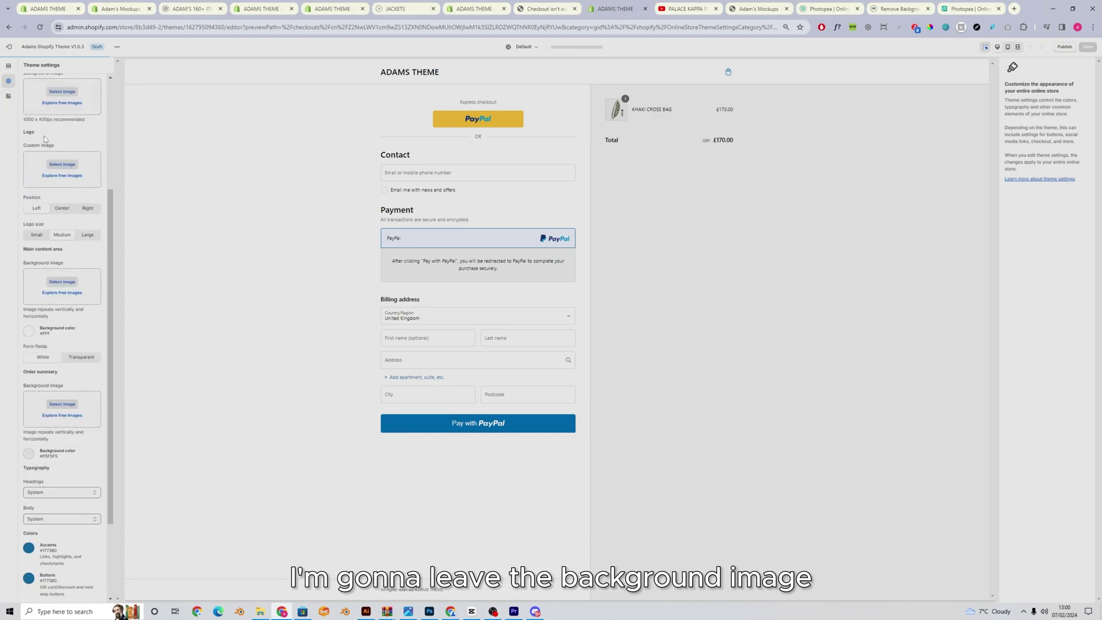
scroll(67, 119, up, 1)
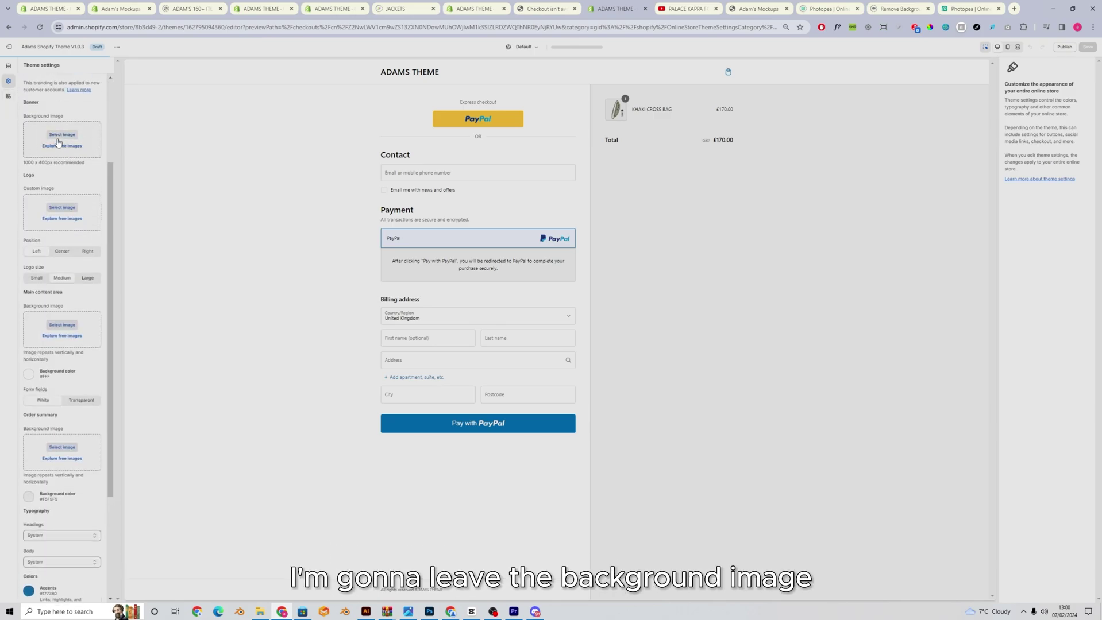
click(64, 208)
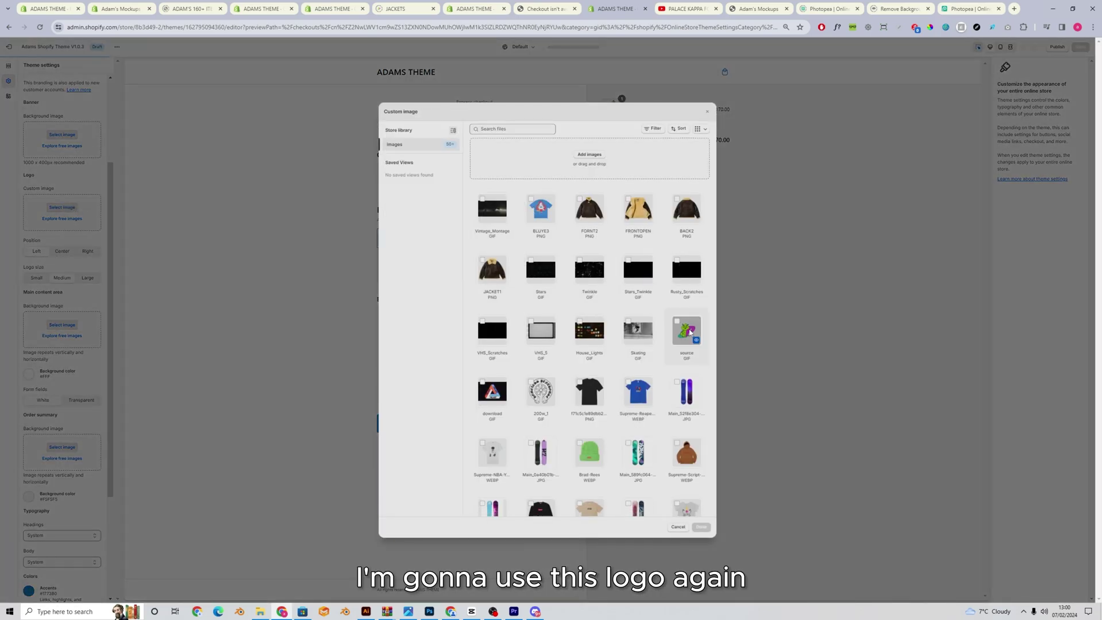
click(701, 527)
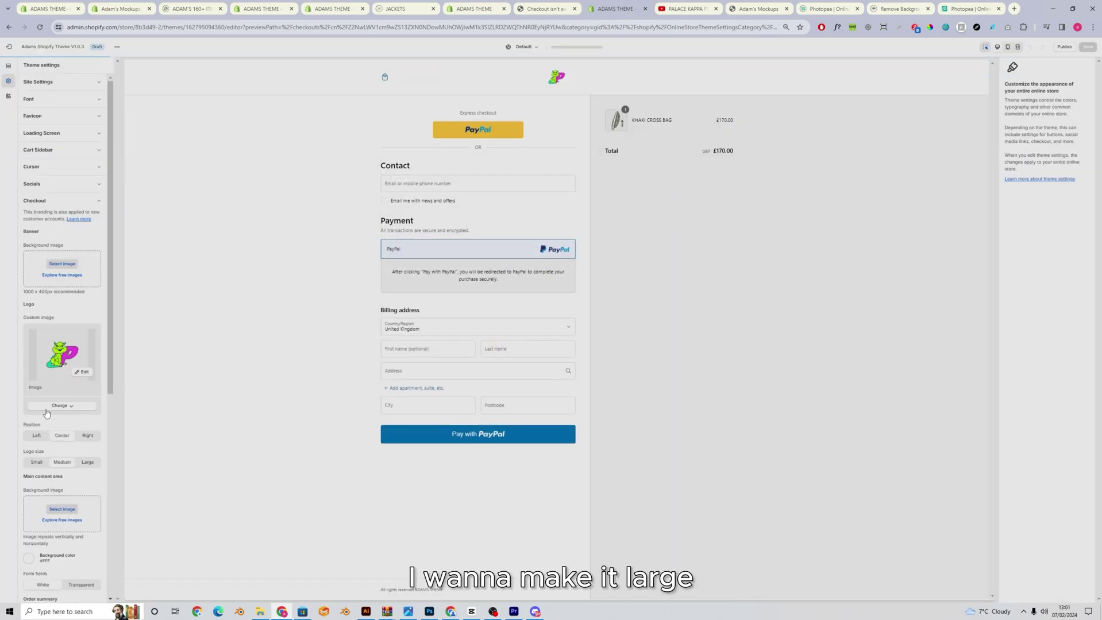
scroll(49, 394, down, 3)
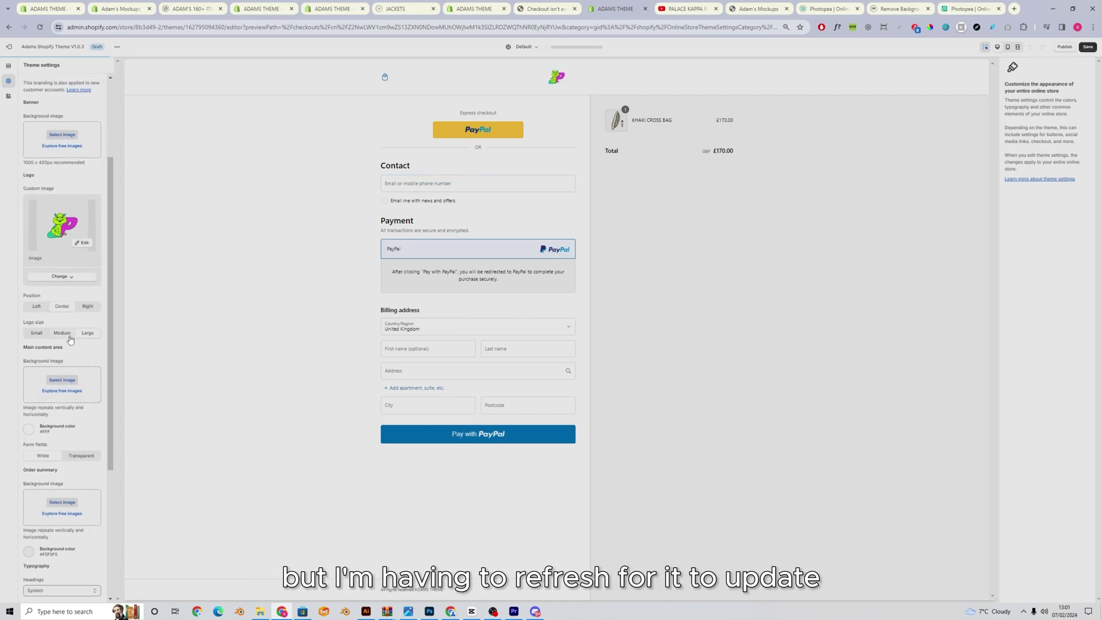
scroll(35, 258, down, 3)
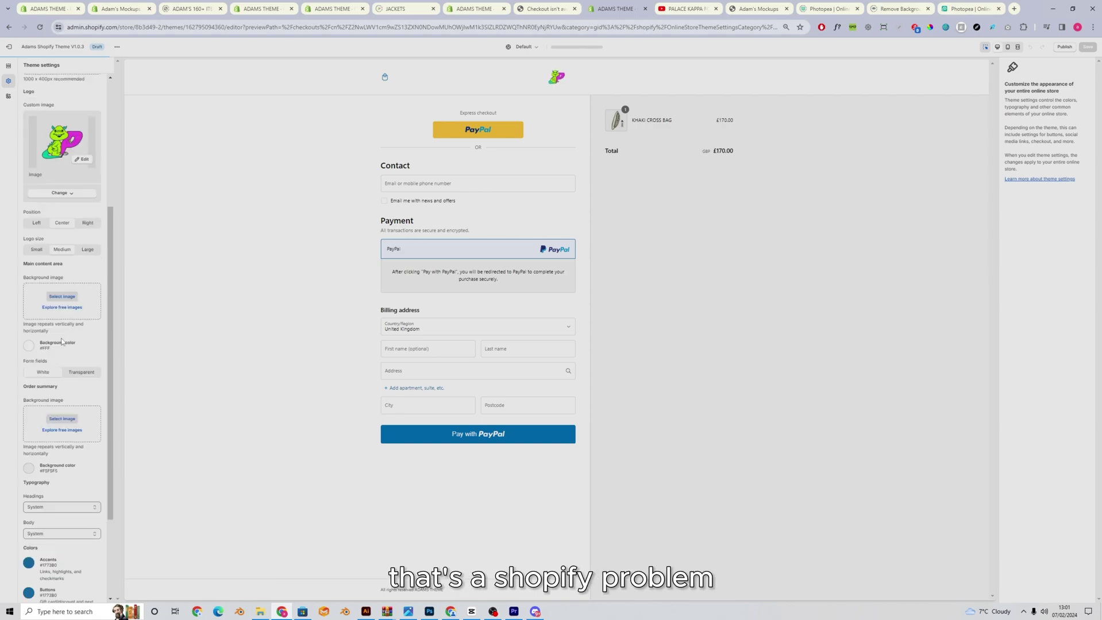
click(30, 273)
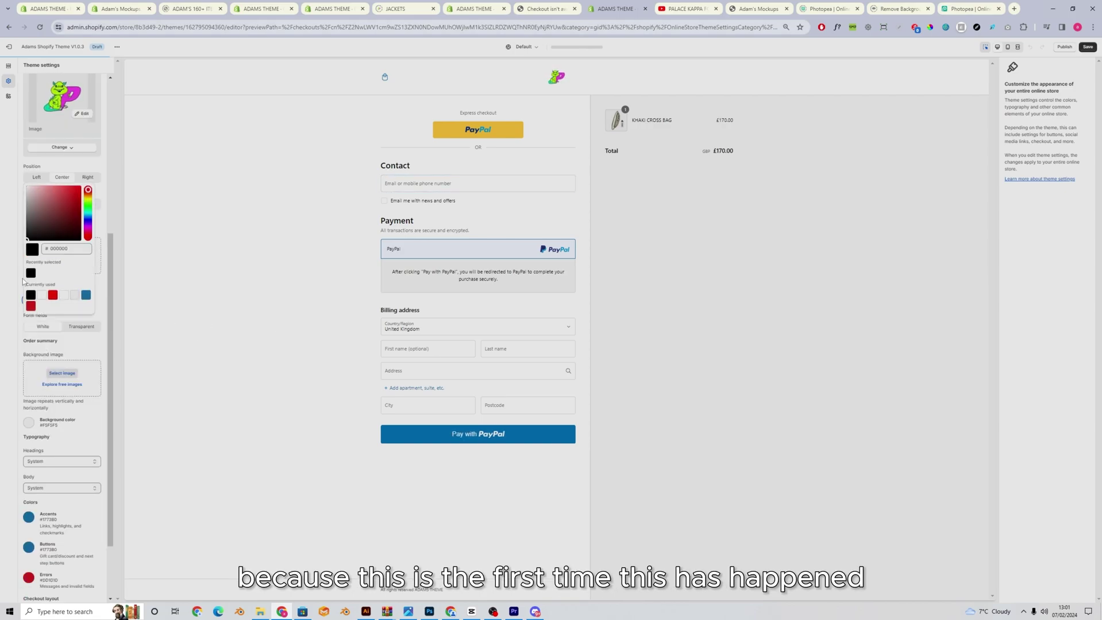
click(8, 286)
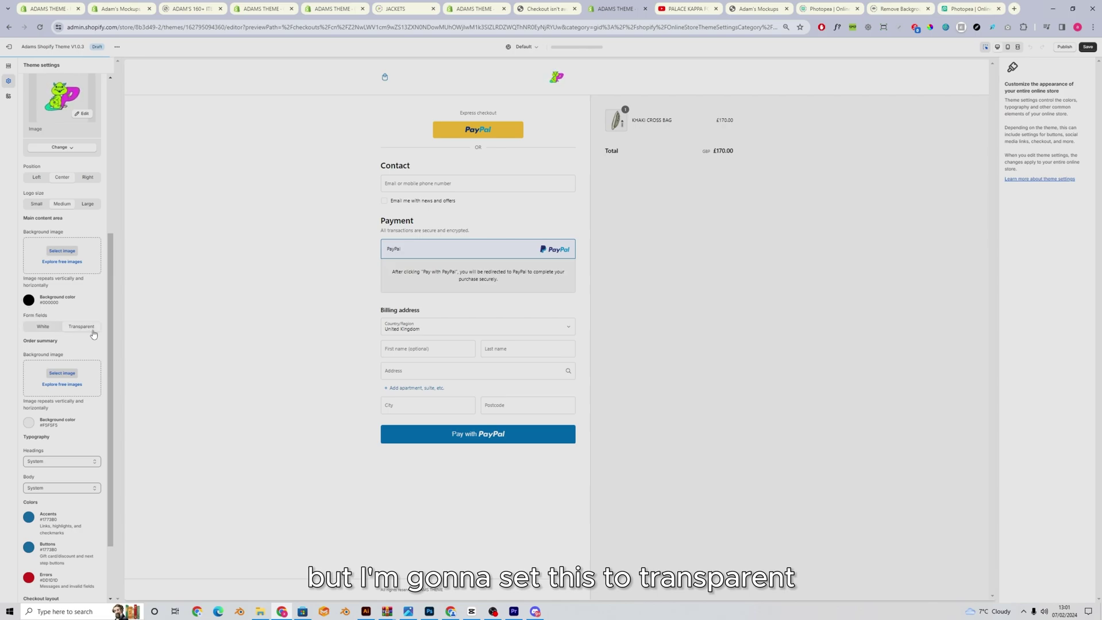
- Set checkout buttons and accents to #FF0000, refresh, and make the checkout logo Large
scroll(93, 334, down, 2)
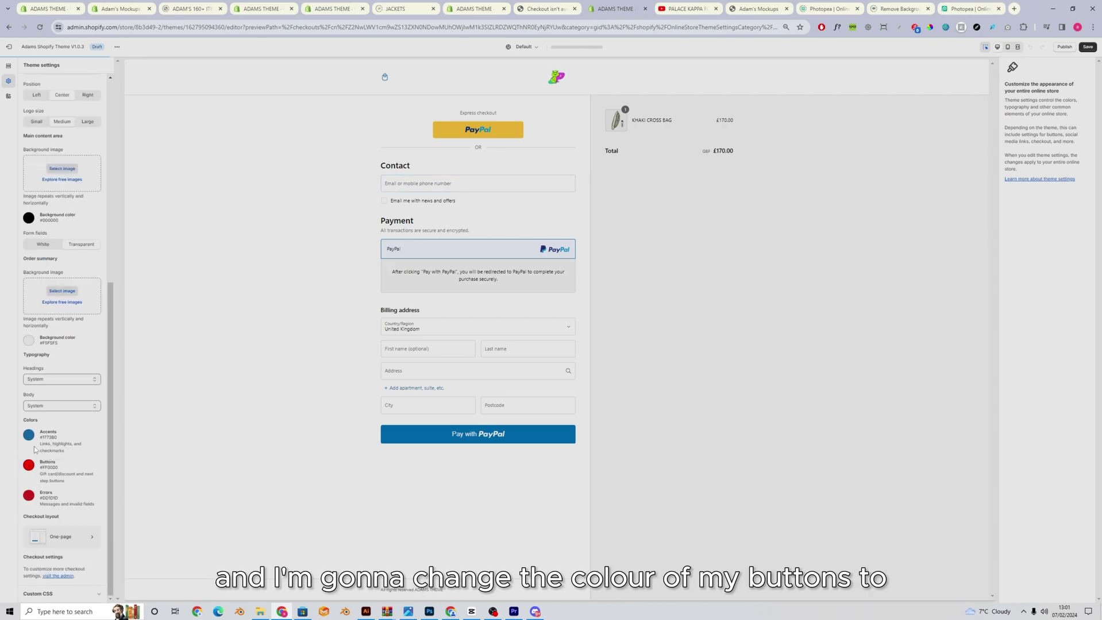
click(9, 468)
click(38, 441)
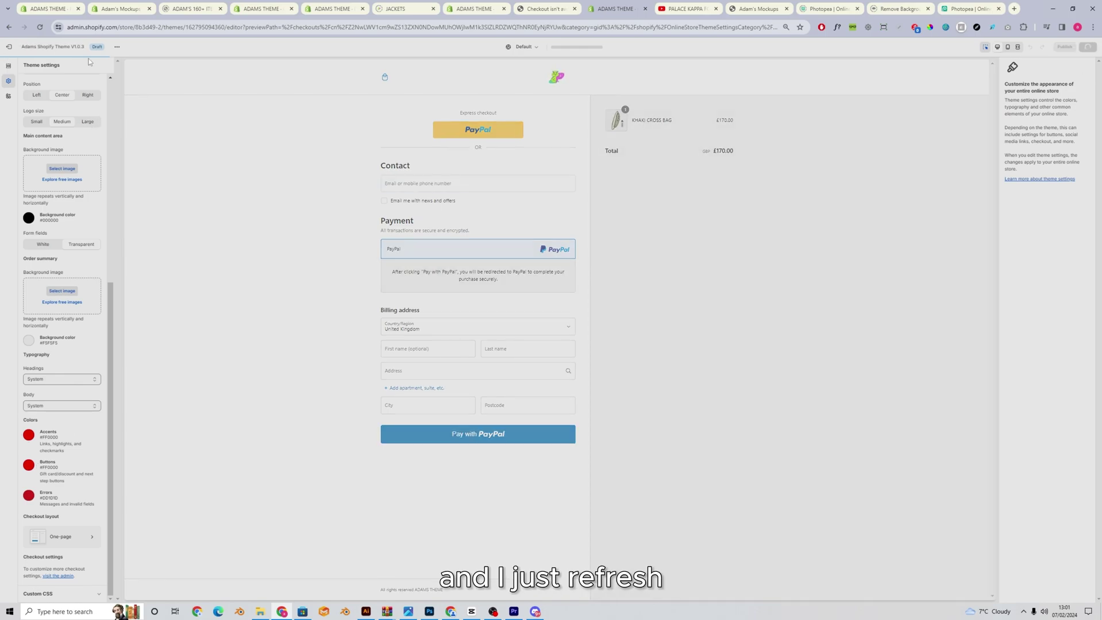
click(40, 27)
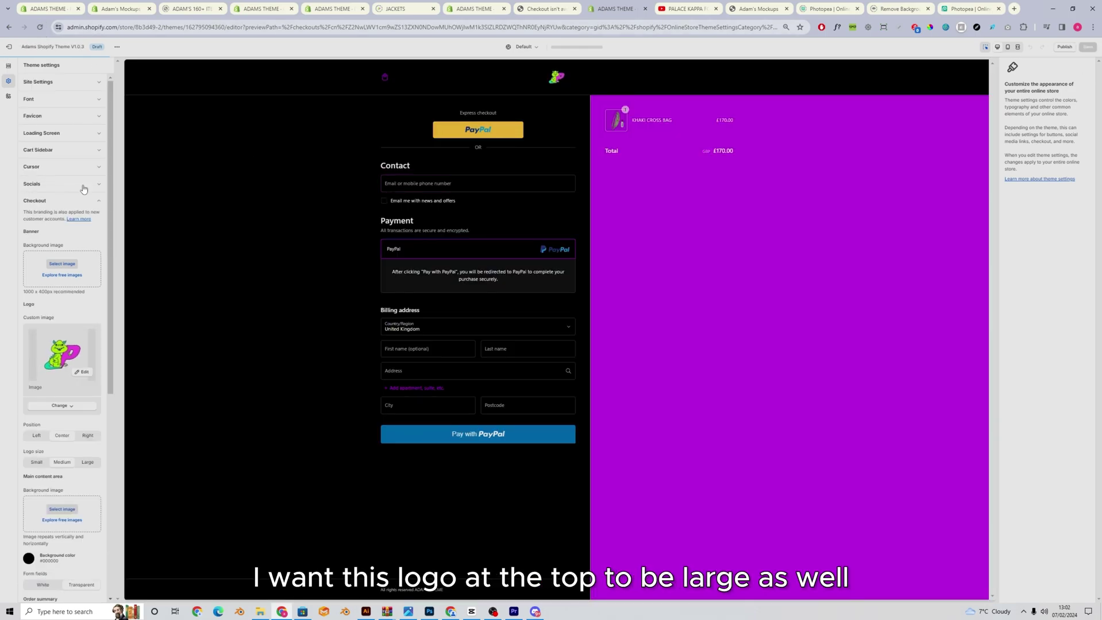
click(88, 461)
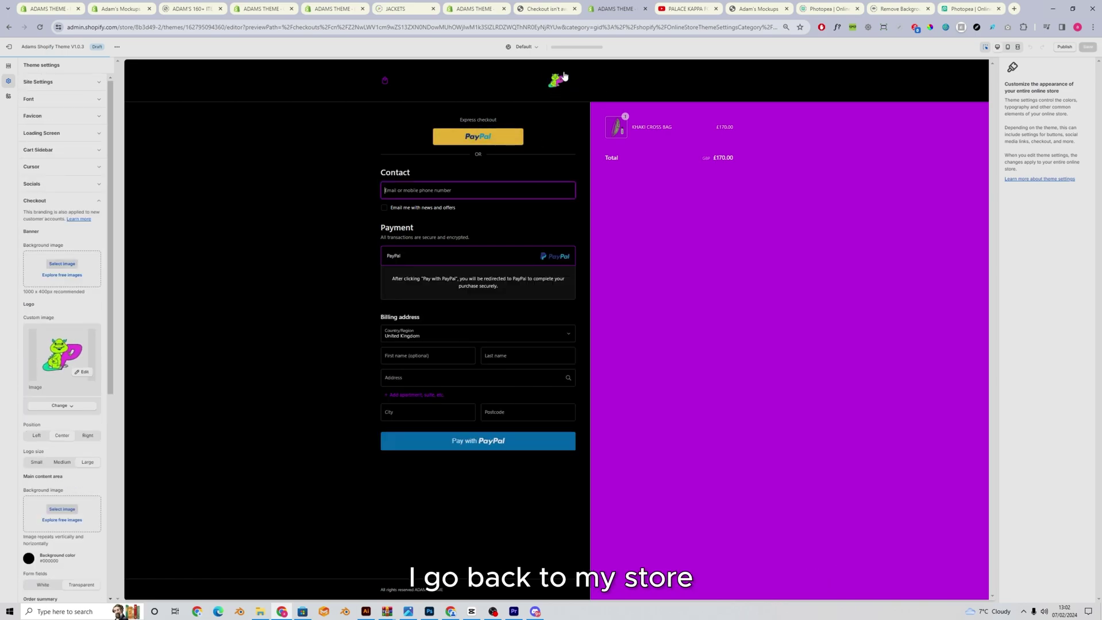
click(563, 80)
- Open the Leather Fluffy Zip Up product page and set its image layout to Stacked
click(561, 270)
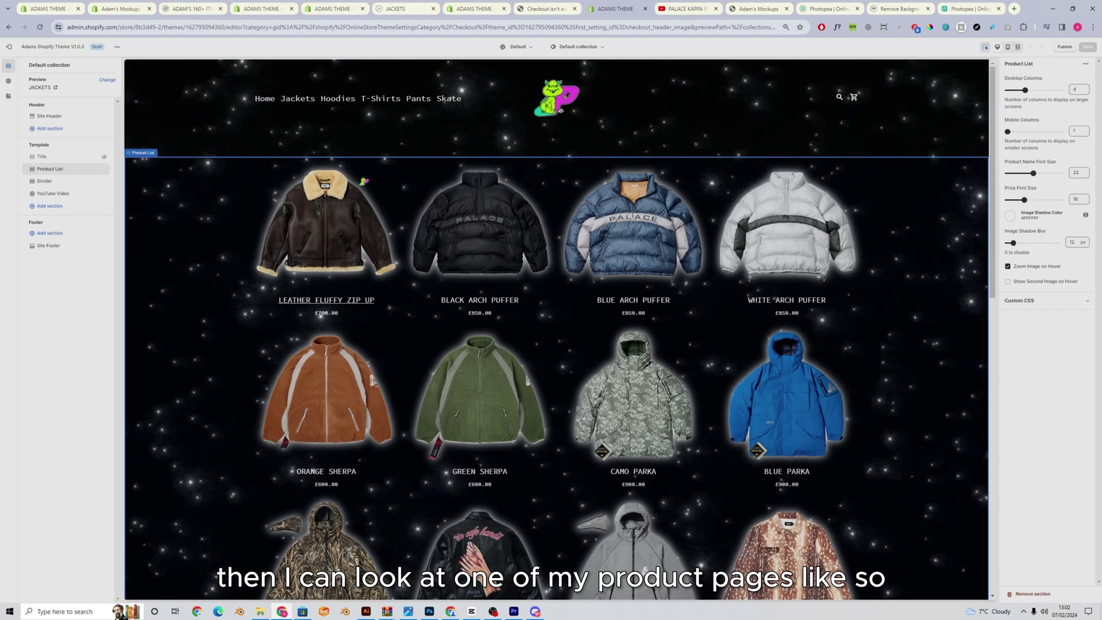
click(327, 300)
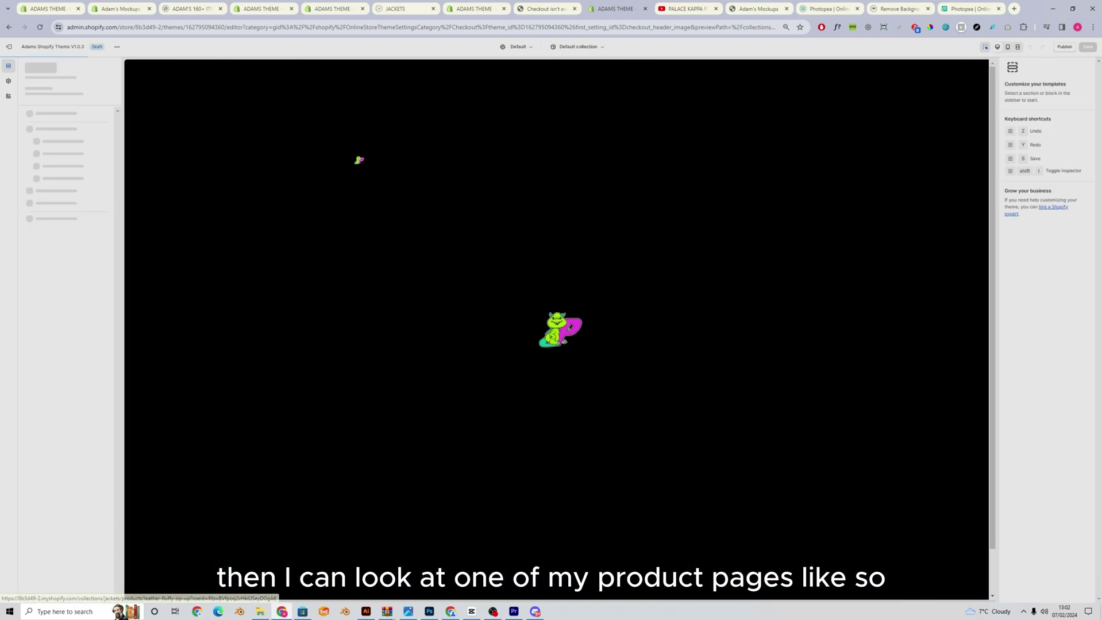
click(770, 386)
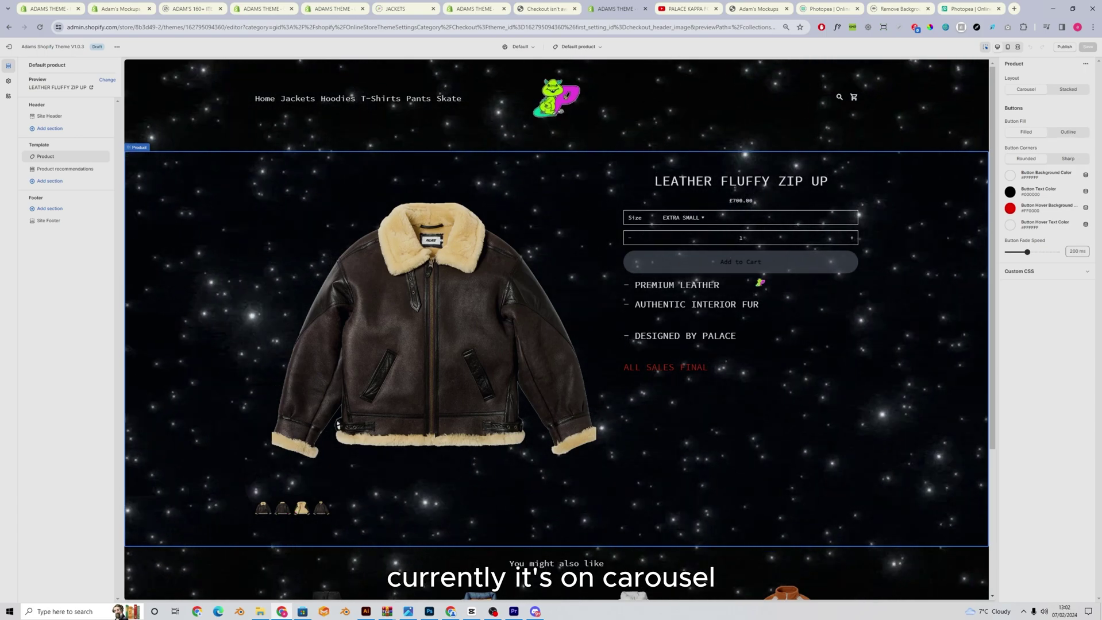
click(1068, 90)
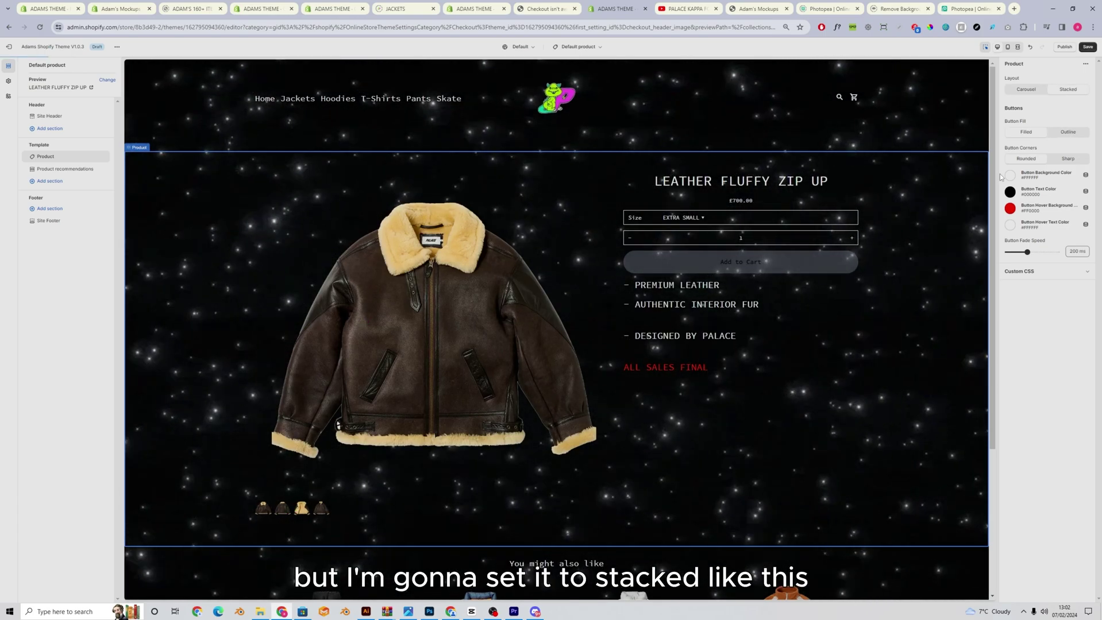
scroll(870, 255, down, 6)
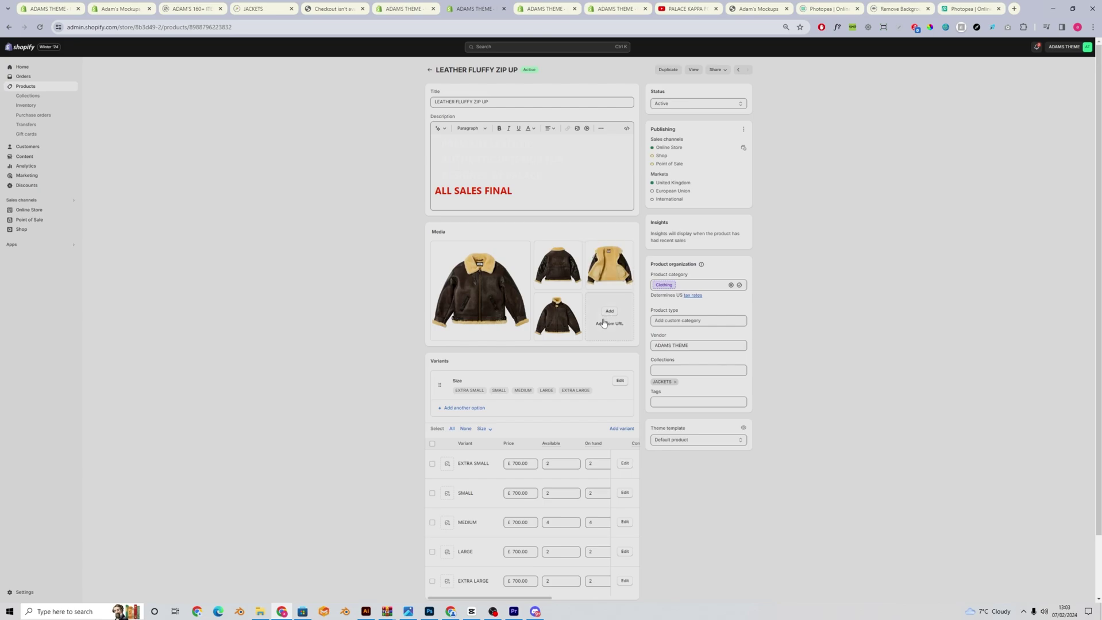
- Add a YouTube video to the product's media from a URL and set button corners to Sharp
click(515, 10)
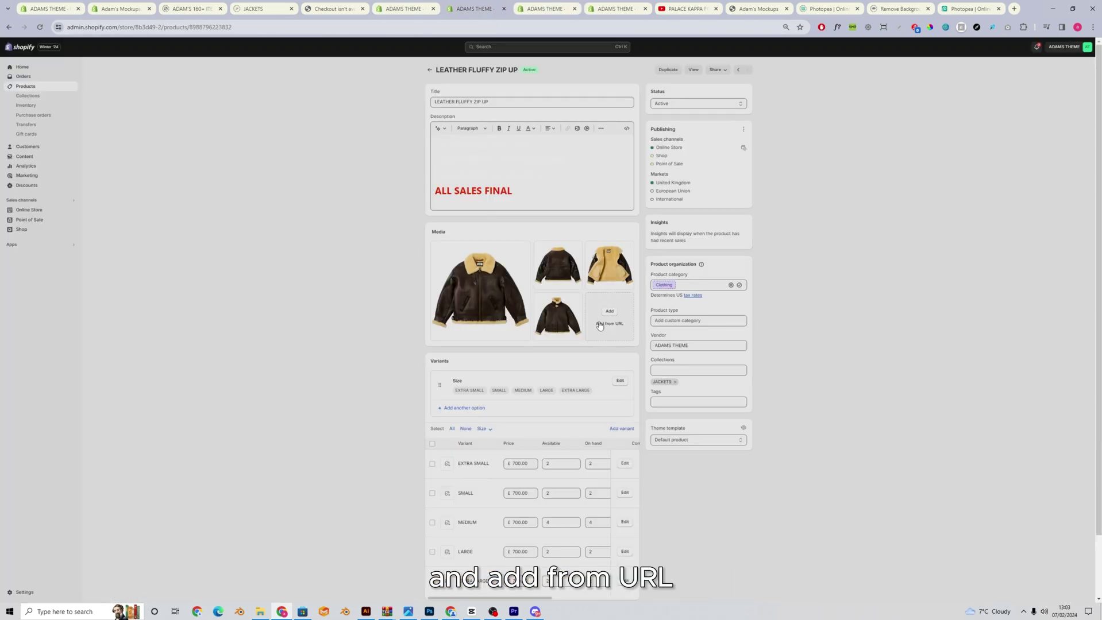
click(599, 325)
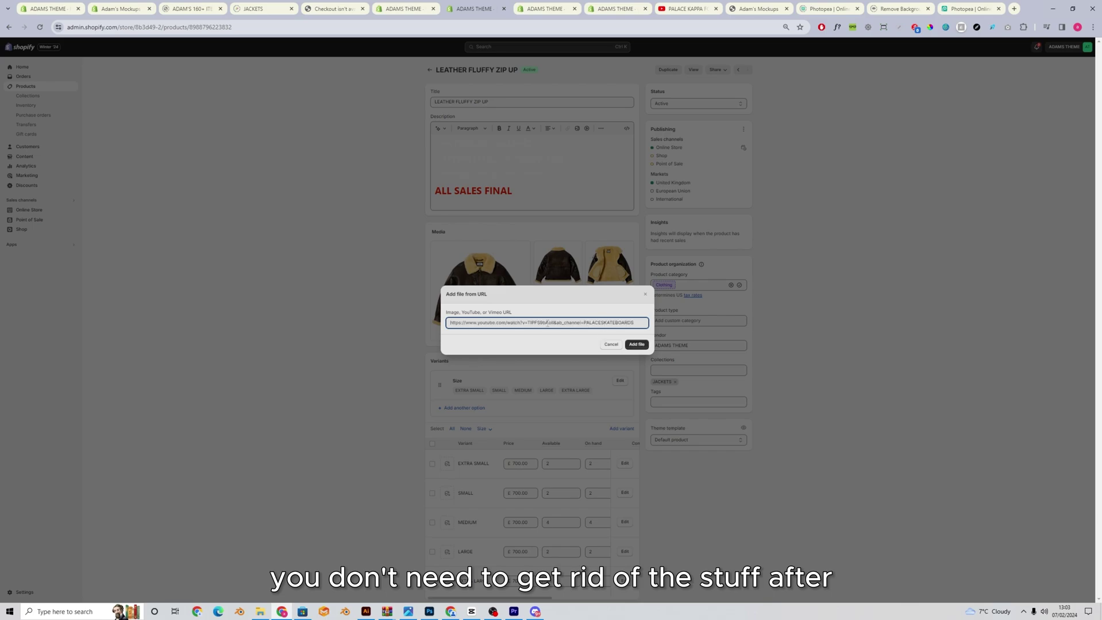
key(Return)
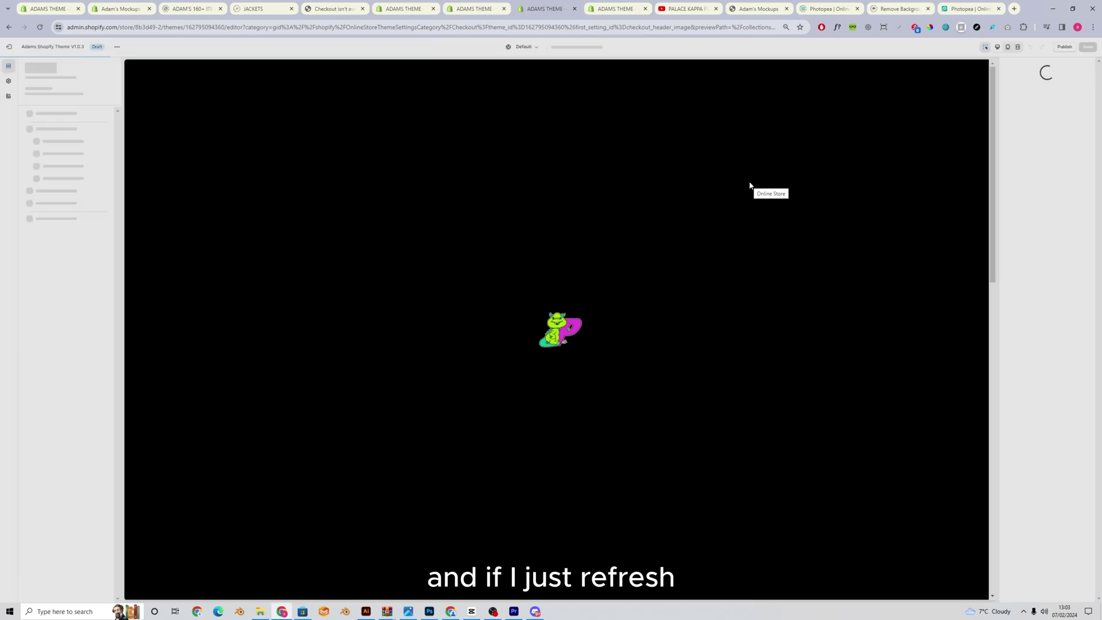
scroll(746, 201, down, 3)
scroll(404, 267, down, 4)
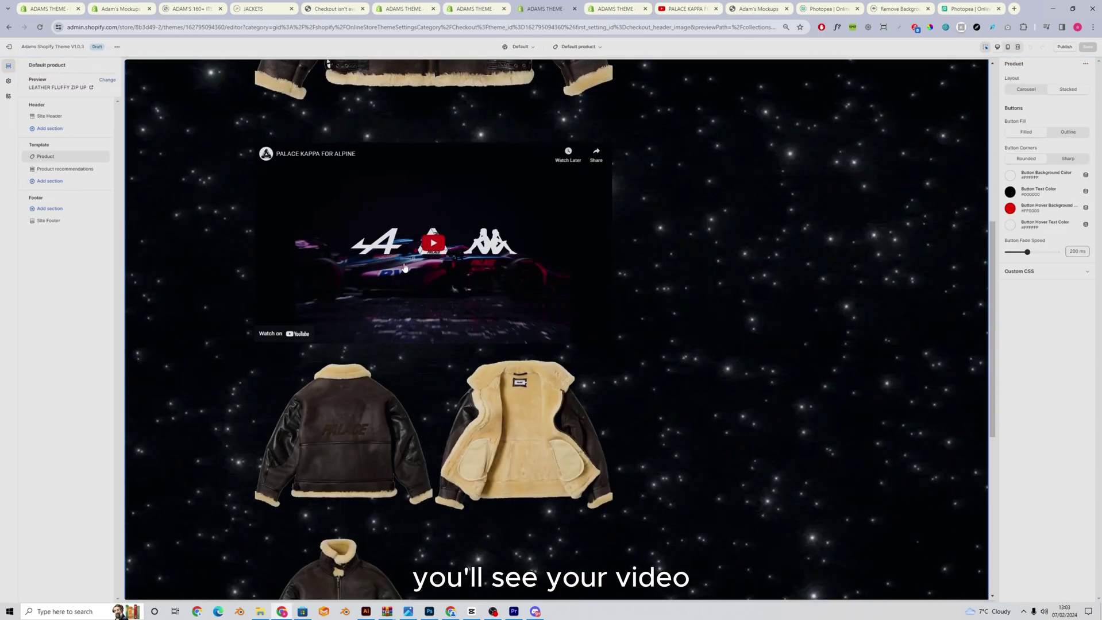
scroll(459, 250, up, 7)
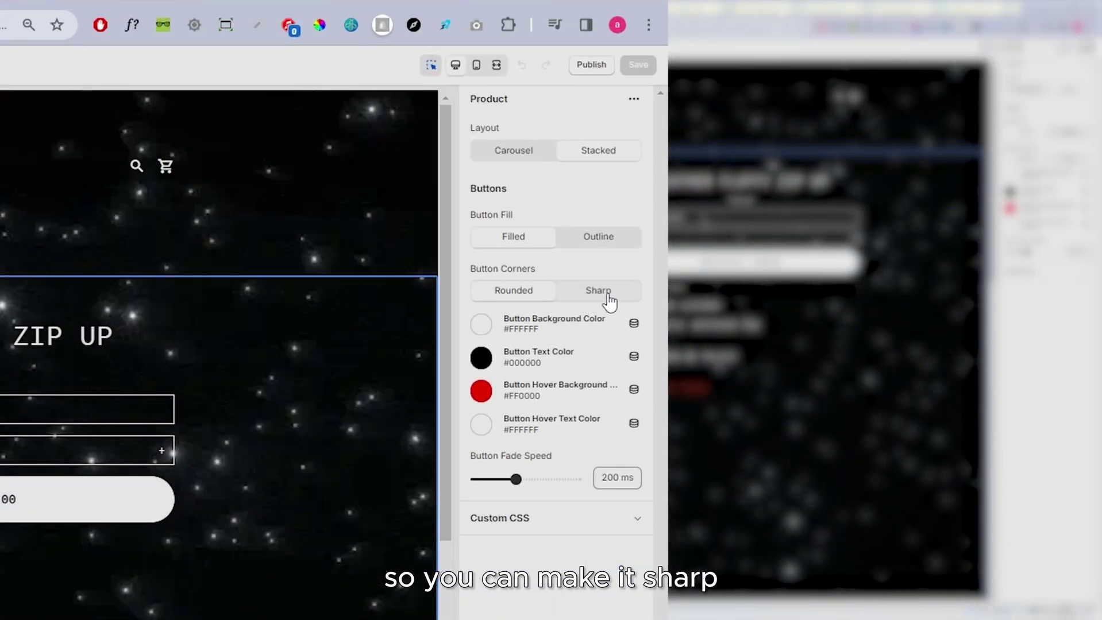
click(608, 297)
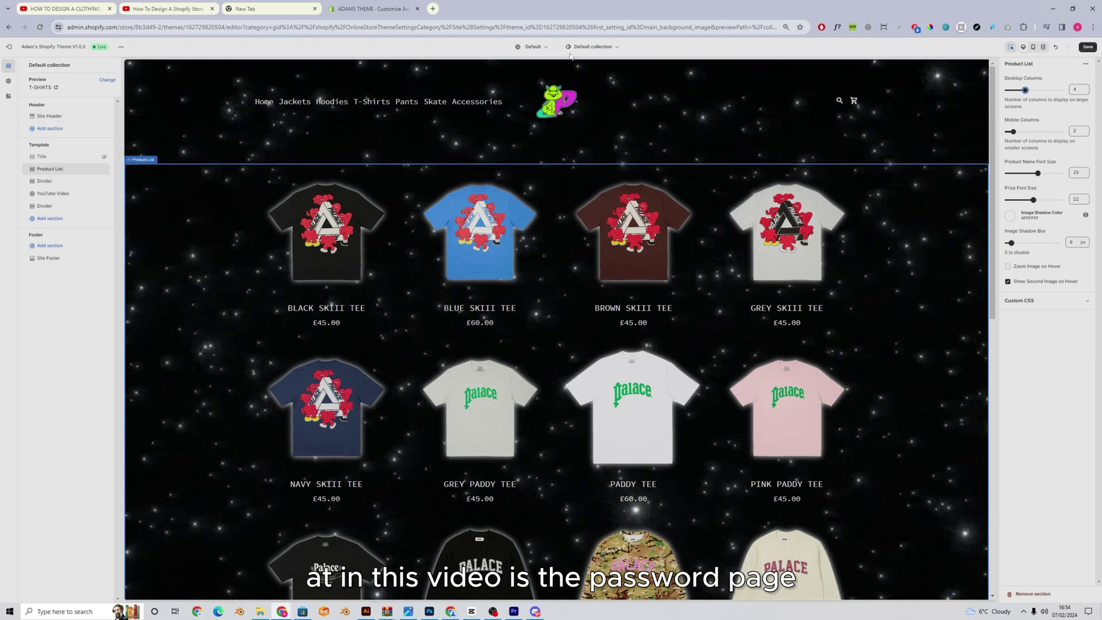
- Search the store's pages for 'password' and open the Password page template
click(592, 47)
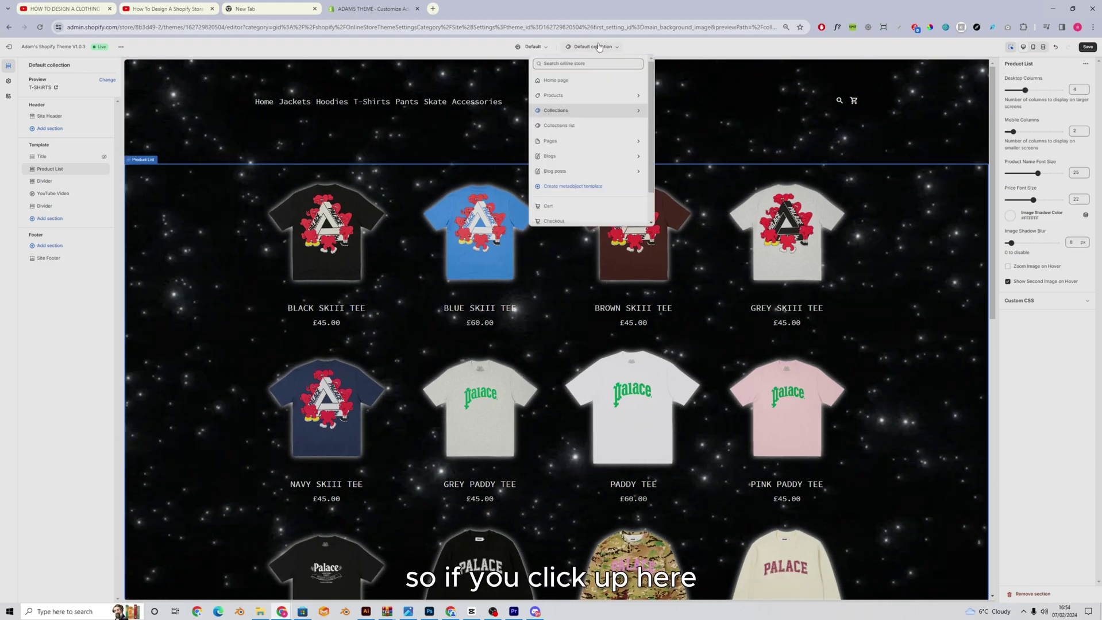
click(591, 62)
text(password)
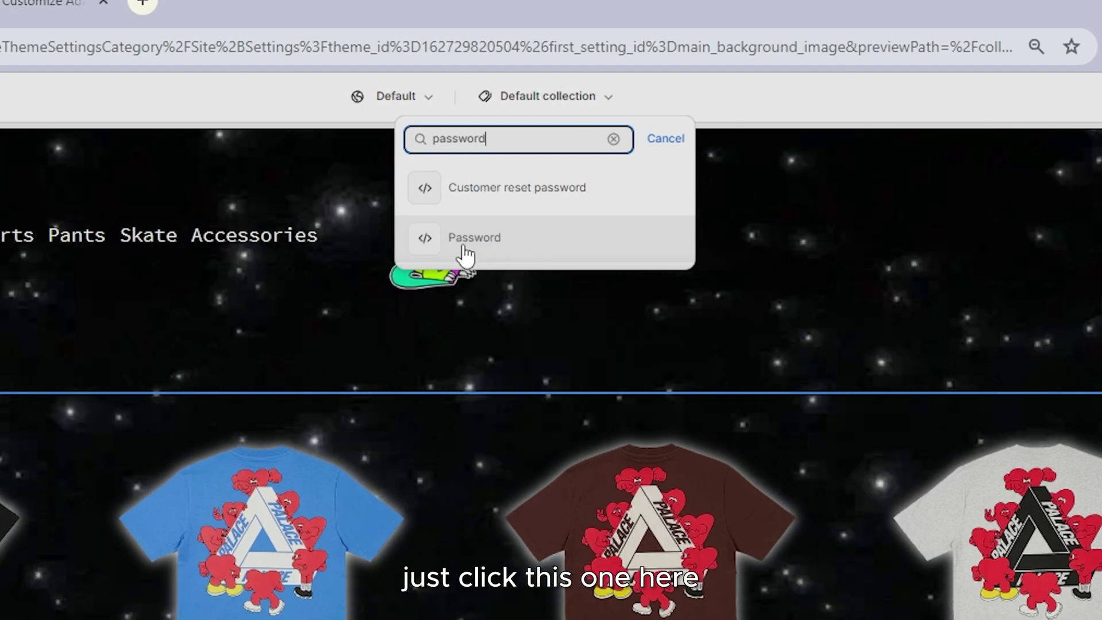
click(485, 253)
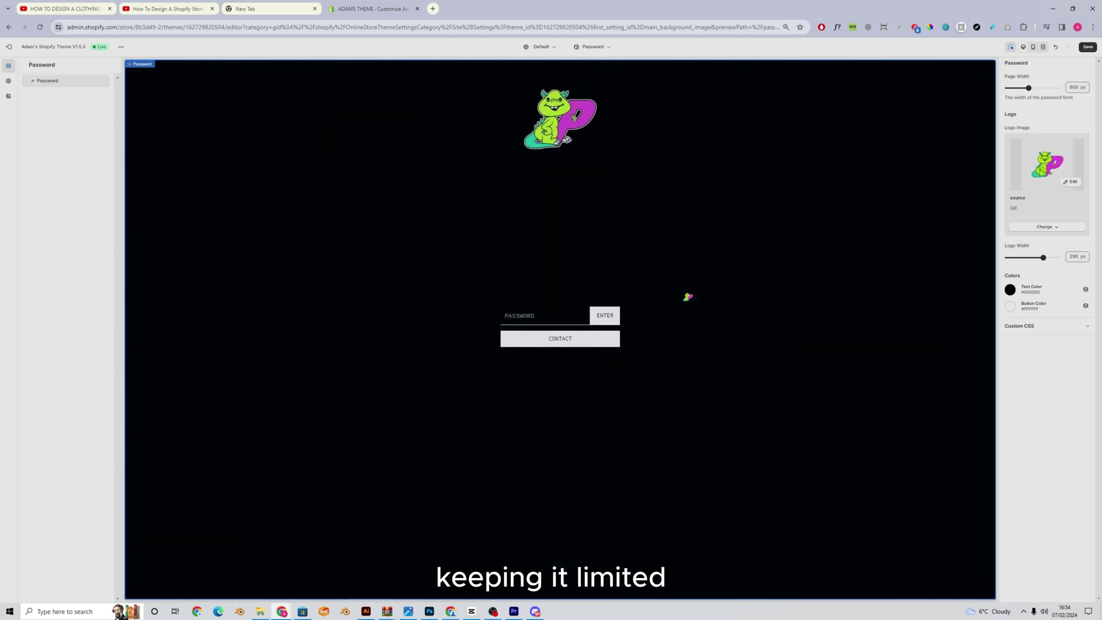
- Fill in the password page's contact form with a name and email and submit it
click(580, 338)
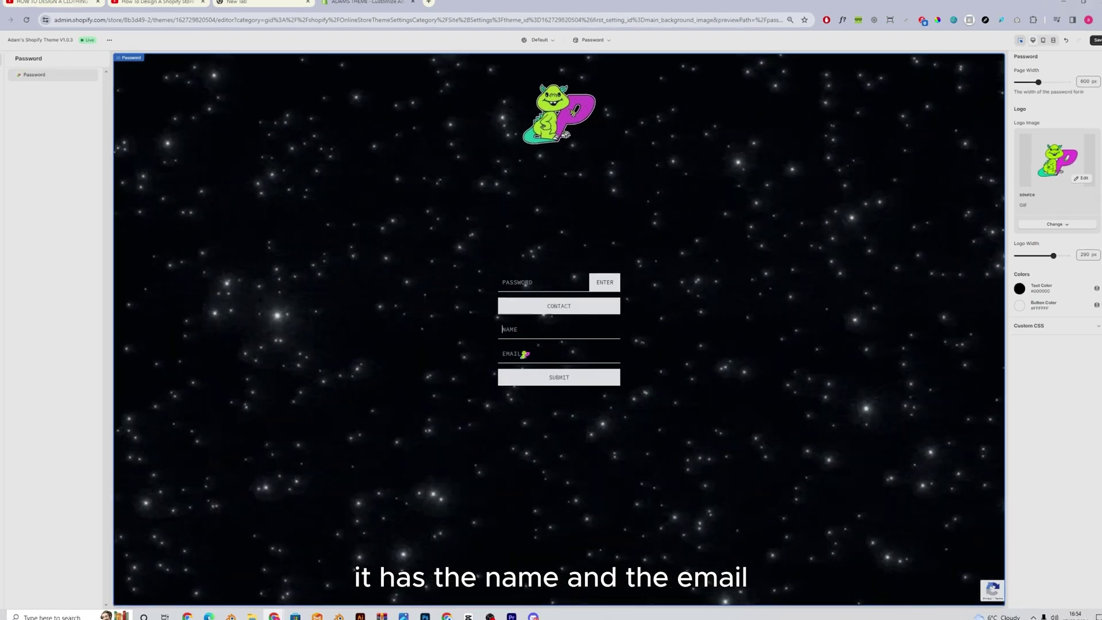
click(523, 354)
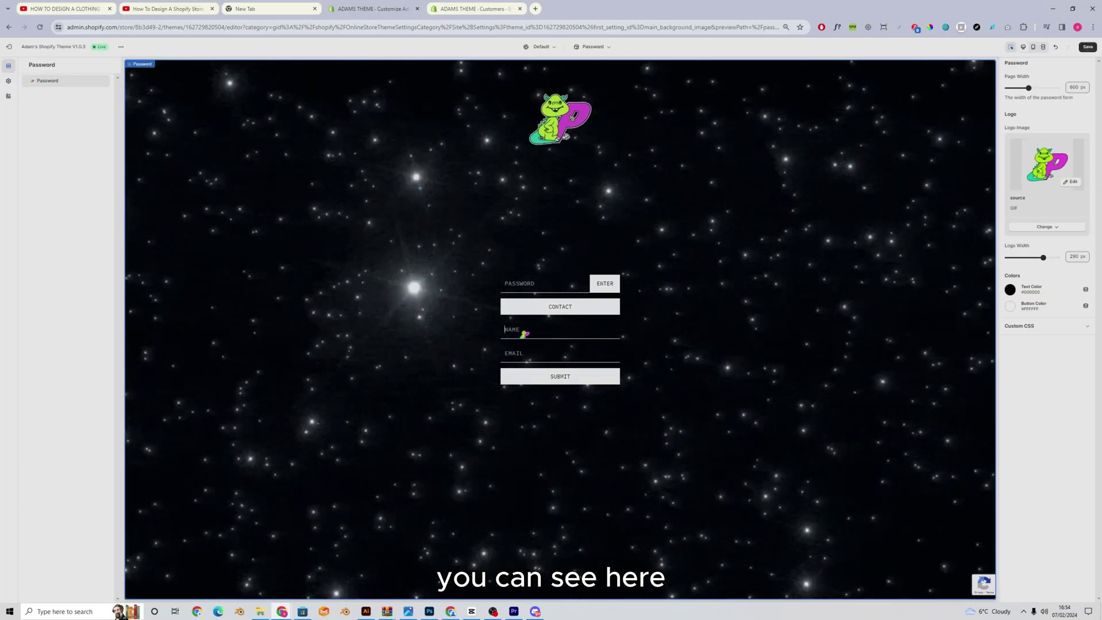
click(523, 347)
click(588, 376)
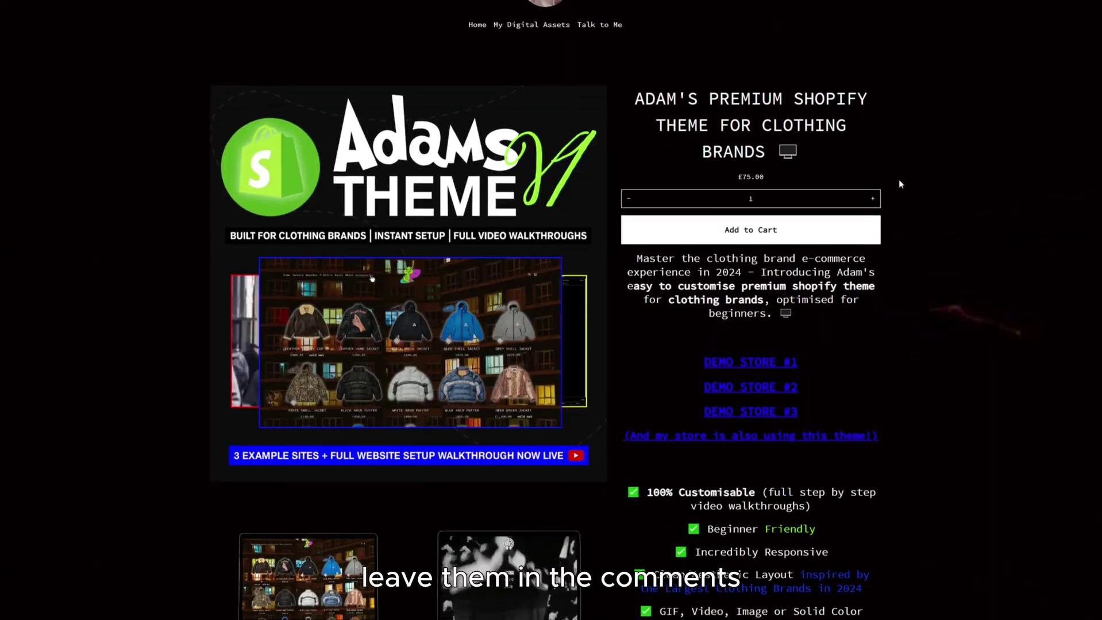
- Scroll the £75.00 theme product page to features like Password Page and Customisable Cursor
scroll(902, 178, down, 4)
scroll(900, 201, down, 3)
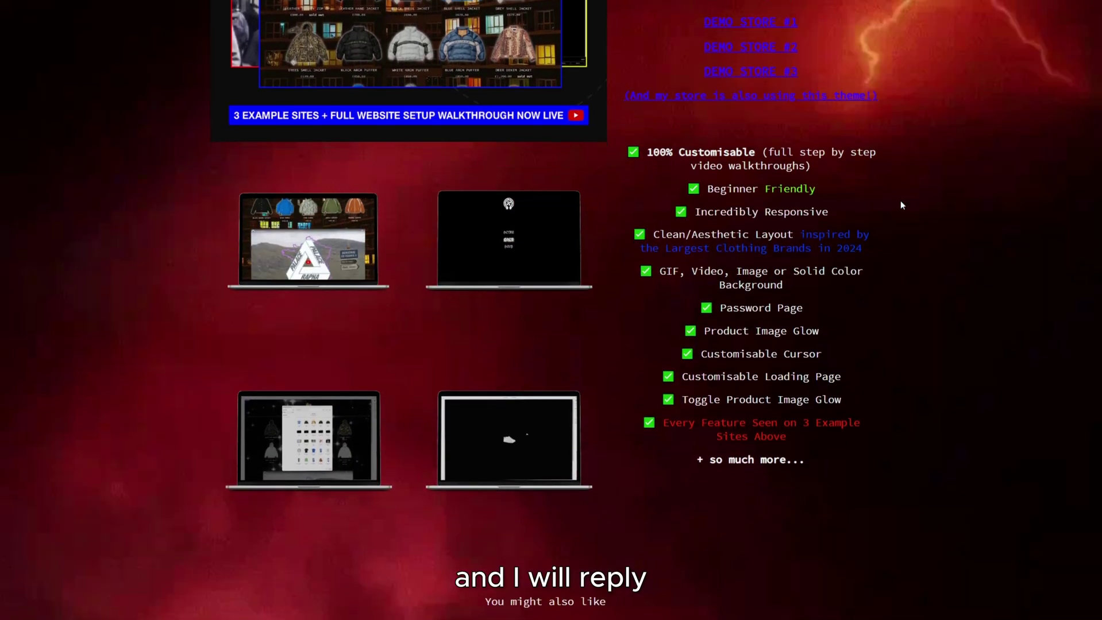